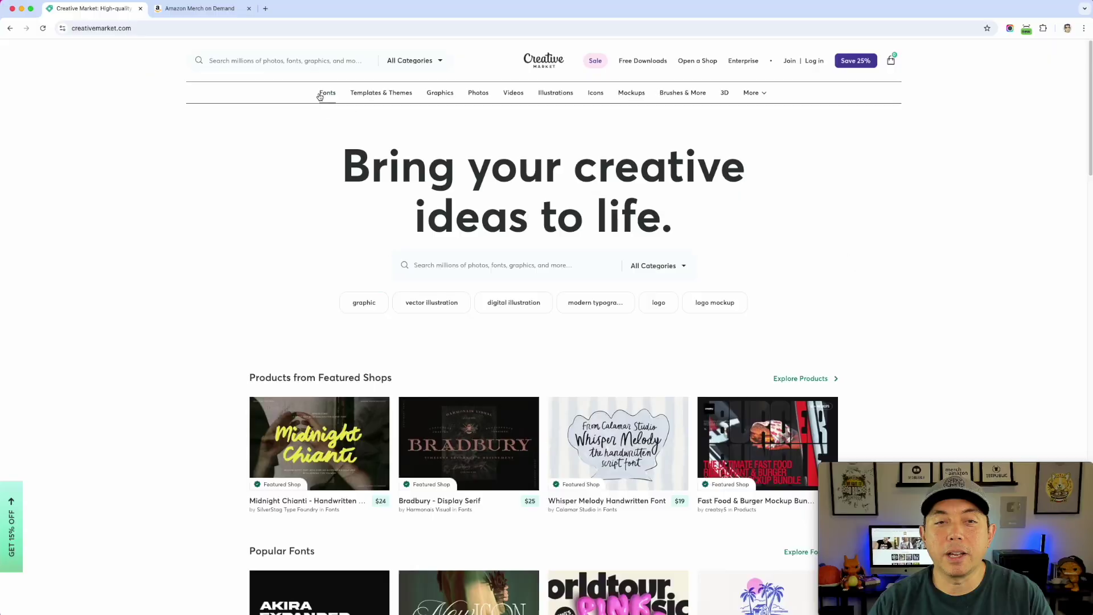
Open the Font Finder from the font resources on Creative Market
{"action": "mouse_move", "coordinate": [880, 259]}
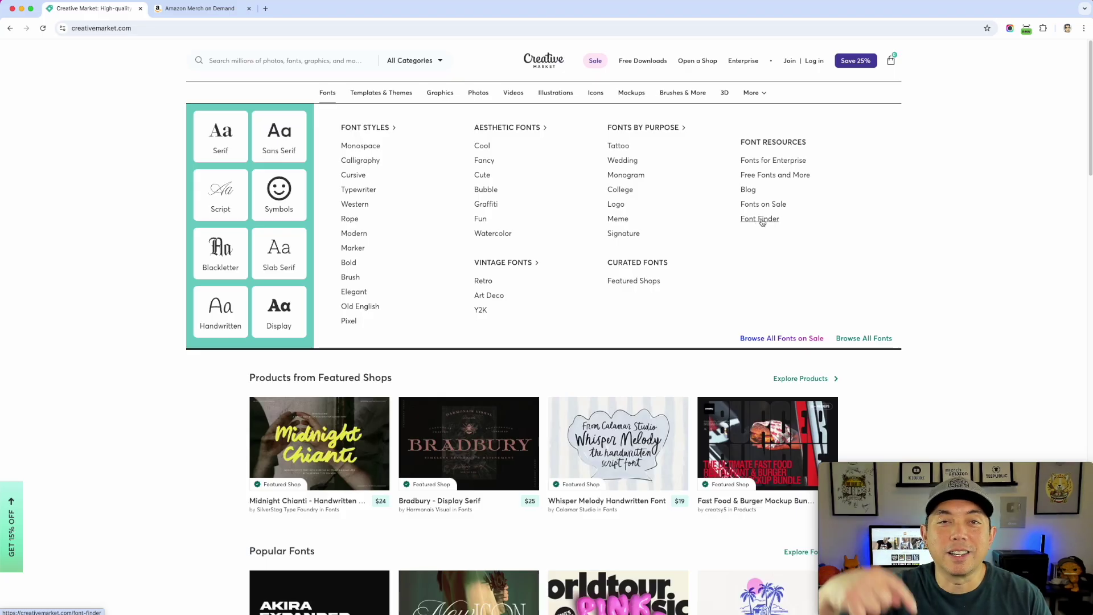
{"action": "left_click", "coordinate": [761, 219]}
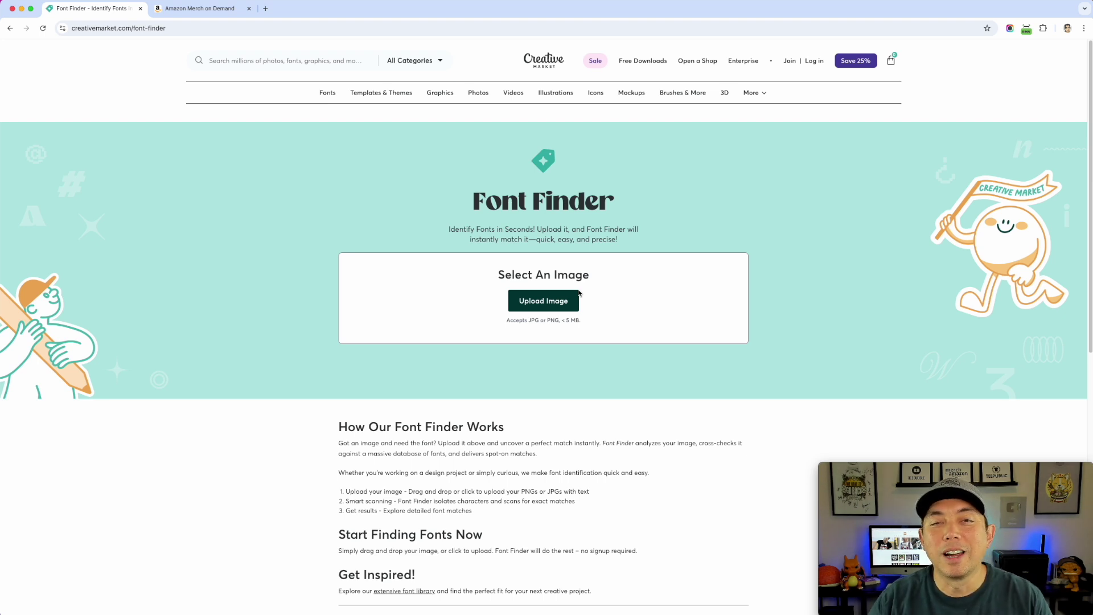
Switch to Amazon Merch on Demand, analyze the Mardi Gras alligator "BRUH" shirt in the trend results and enlarge its product image
{"action": "left_click", "coordinate": [195, 8]}
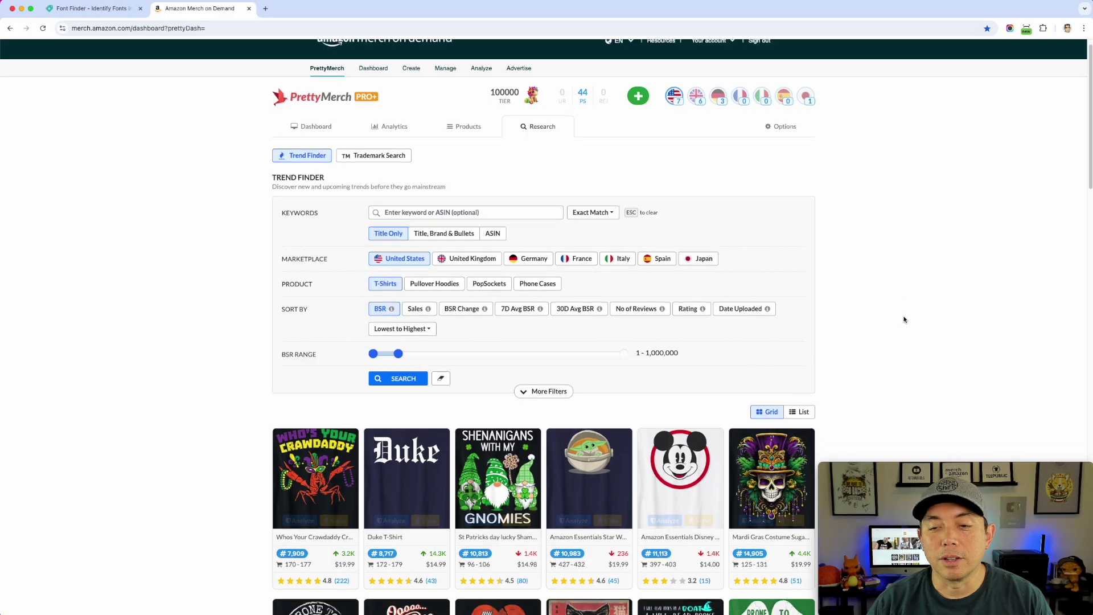
{"action": "scroll", "coordinate": [904, 319], "scroll_direction": "down", "scroll_amount": 3}
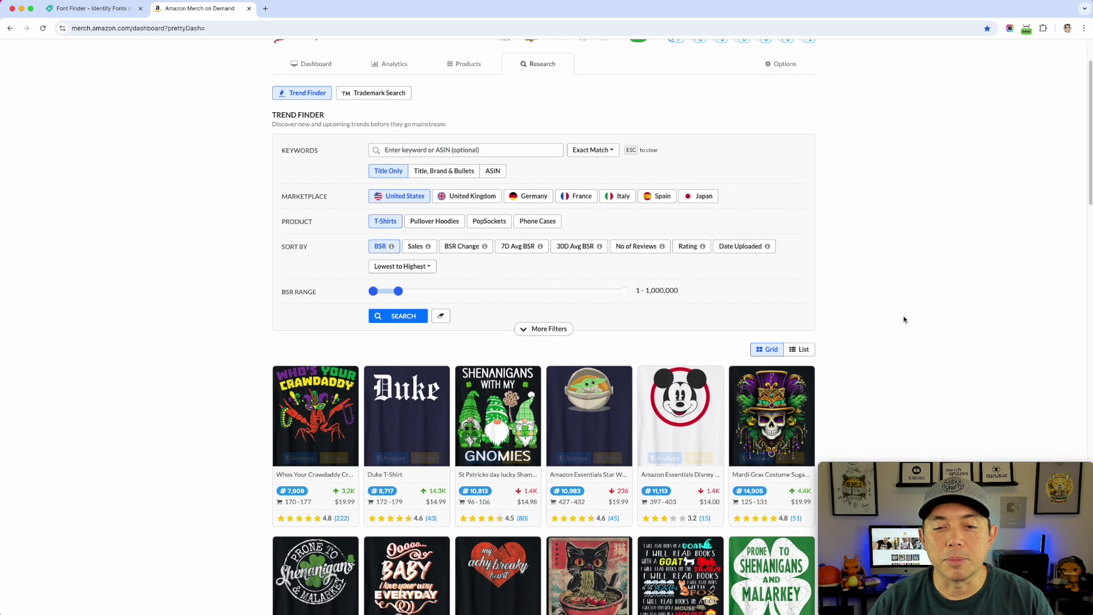
{"action": "scroll", "coordinate": [903, 319], "scroll_direction": "down", "scroll_amount": 4}
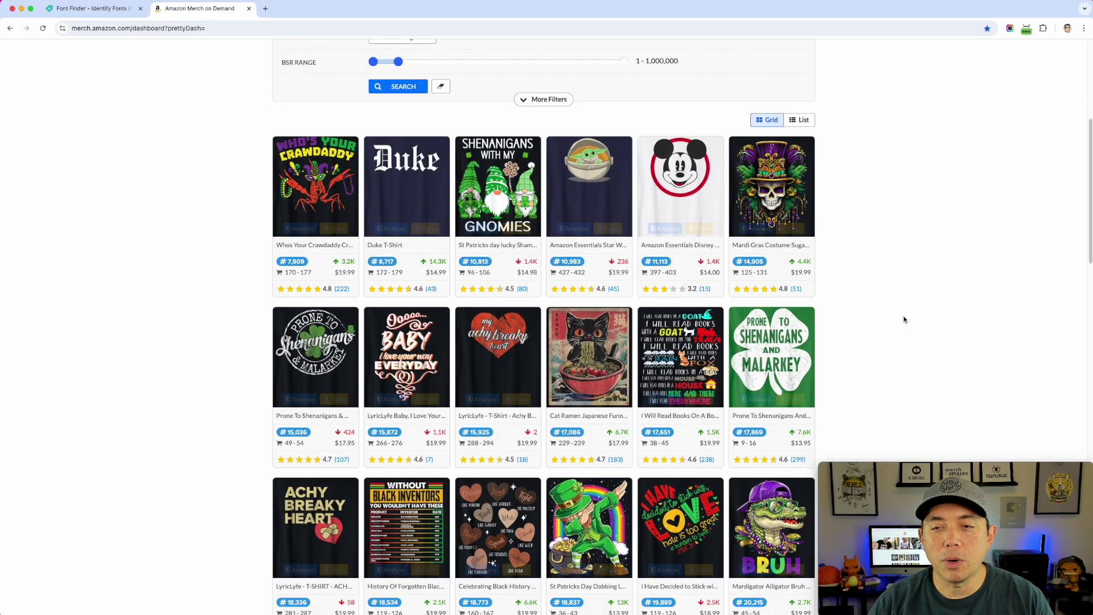
{"action": "scroll", "coordinate": [904, 319], "scroll_direction": "down", "scroll_amount": 5}
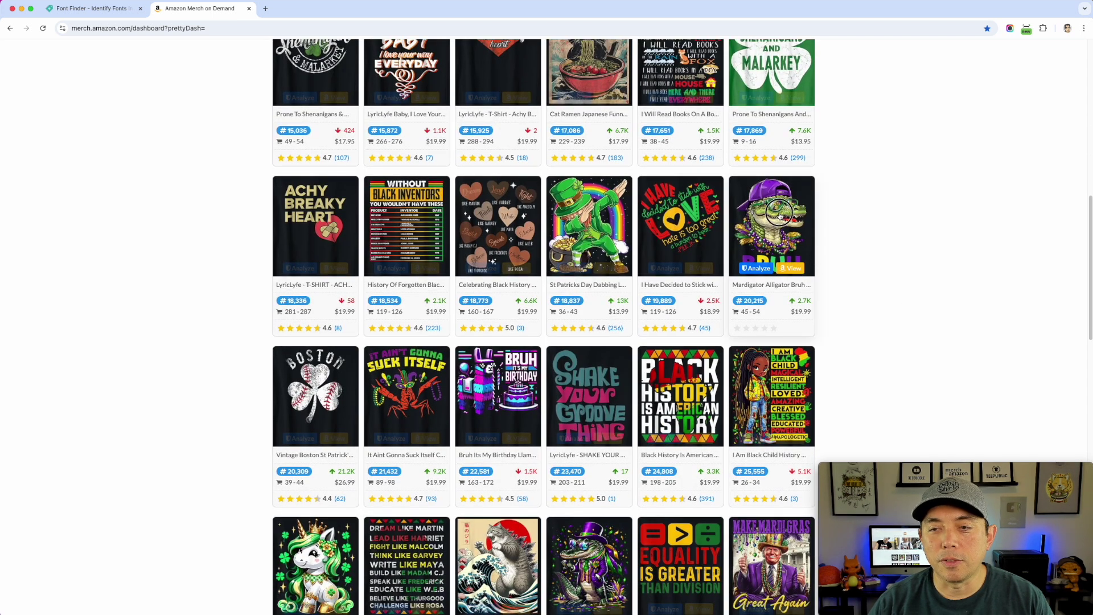
{"action": "left_click", "coordinate": [756, 268]}
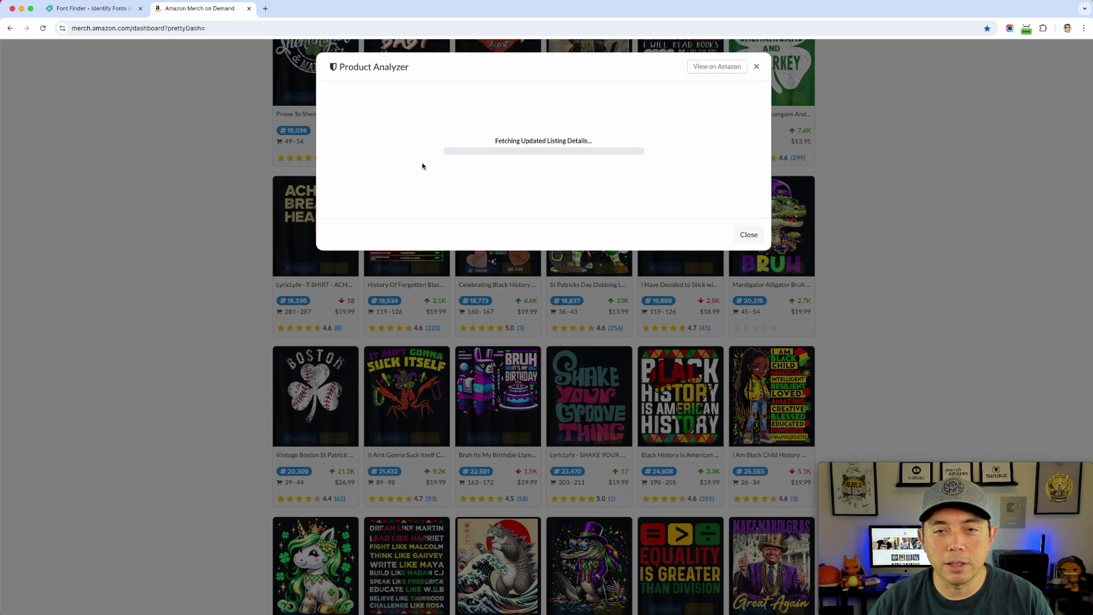
{"action": "left_click", "coordinate": [419, 199]}
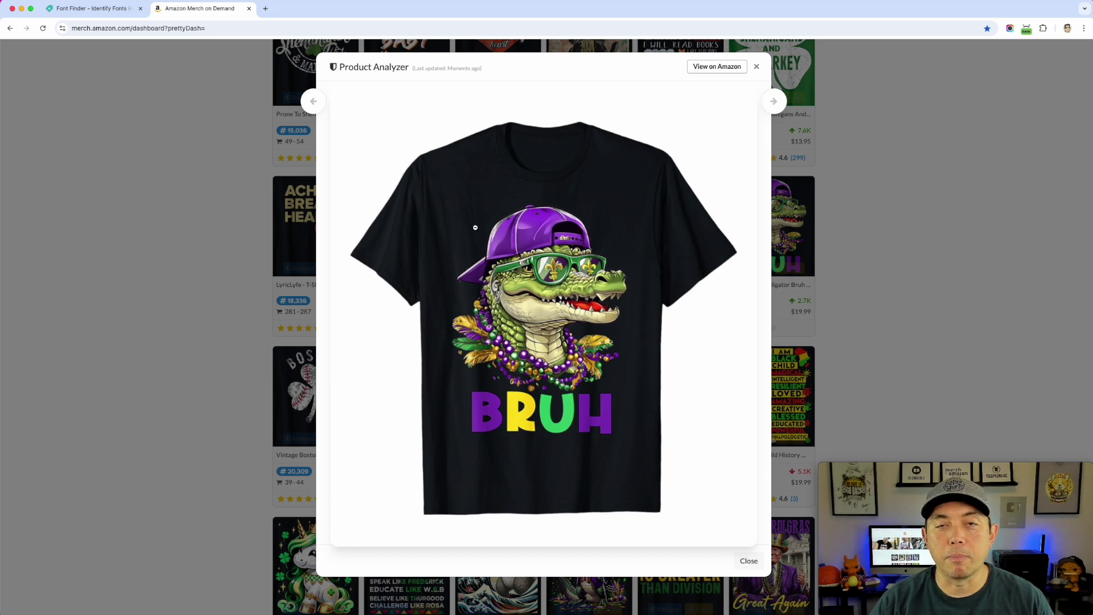
Take a screenshot of only the "BRUH" lettering on the shirt and upload it to Creative Market's Font Finder
{"action": "key", "text": "super+shift+4"}
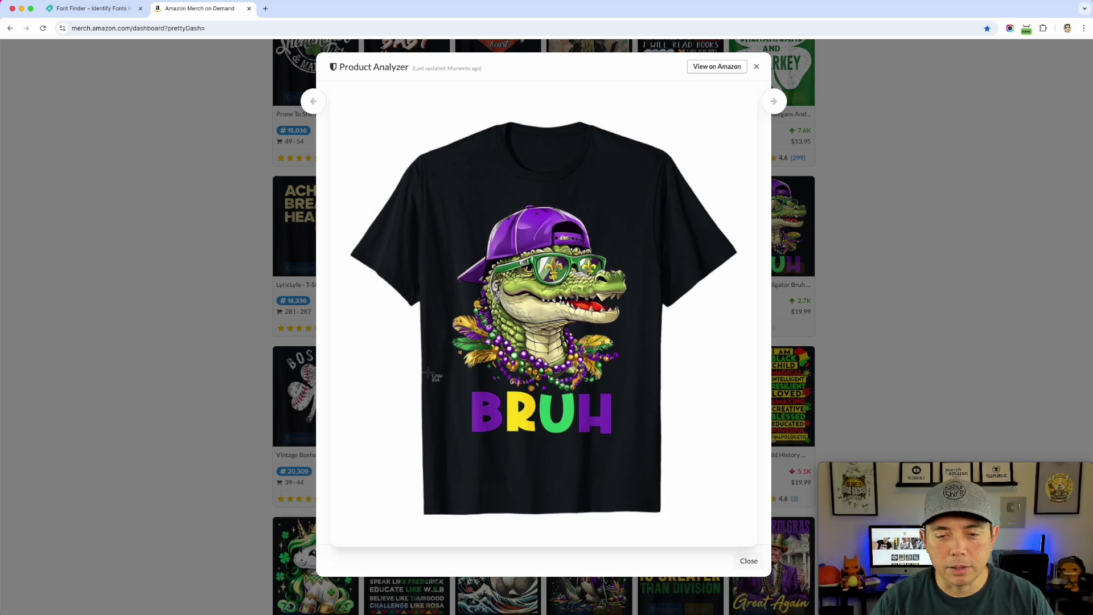
{"action": "left_click_drag", "start_coordinate": [416, 375], "coordinate": [677, 450]}
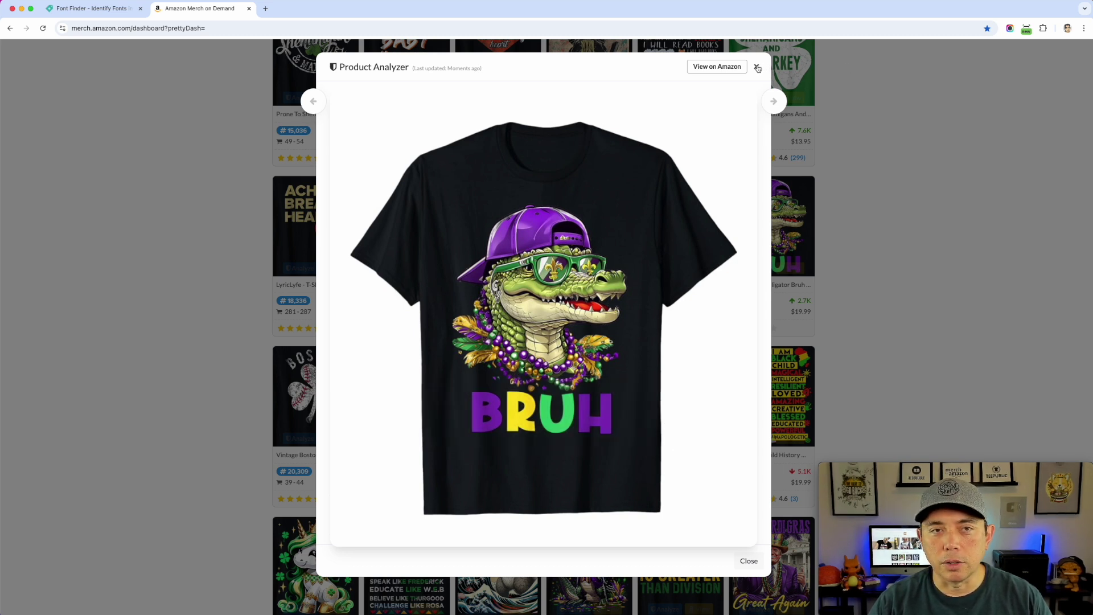
{"action": "left_click", "coordinate": [97, 8]}
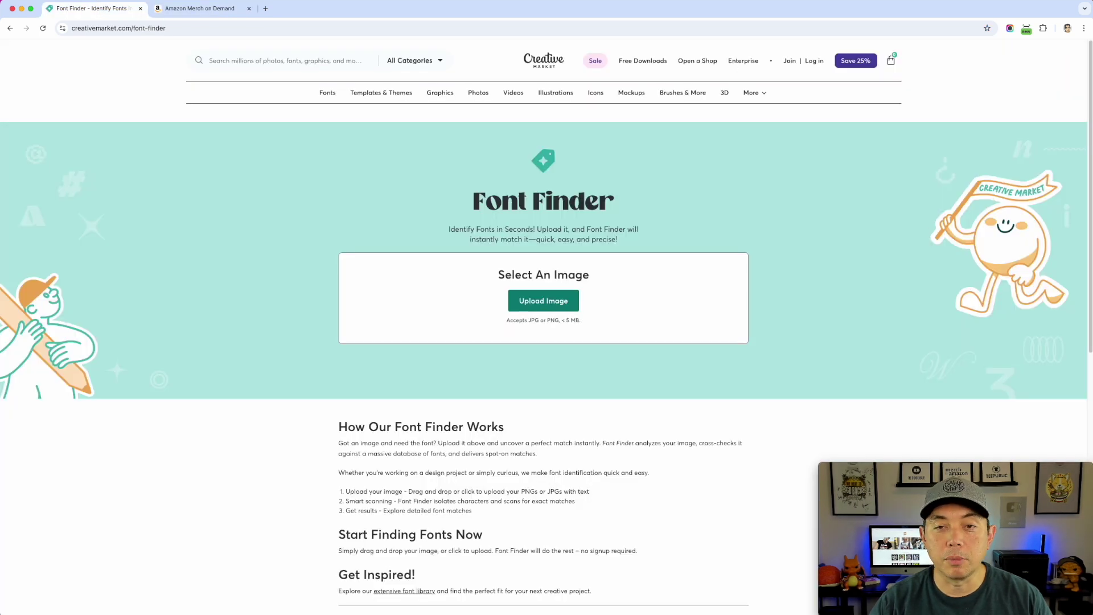
{"action": "left_click_drag", "start_coordinate": [788, 236], "coordinate": [585, 310]}
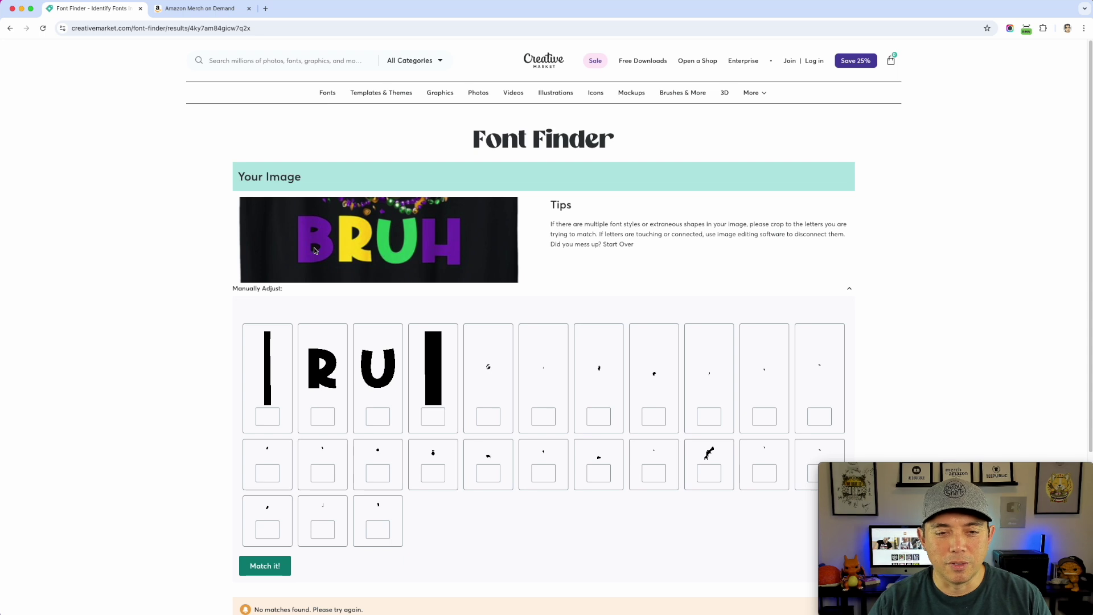
Label the detected R and U shapes with their letters and run the font match again
{"action": "left_click", "coordinate": [330, 420]}
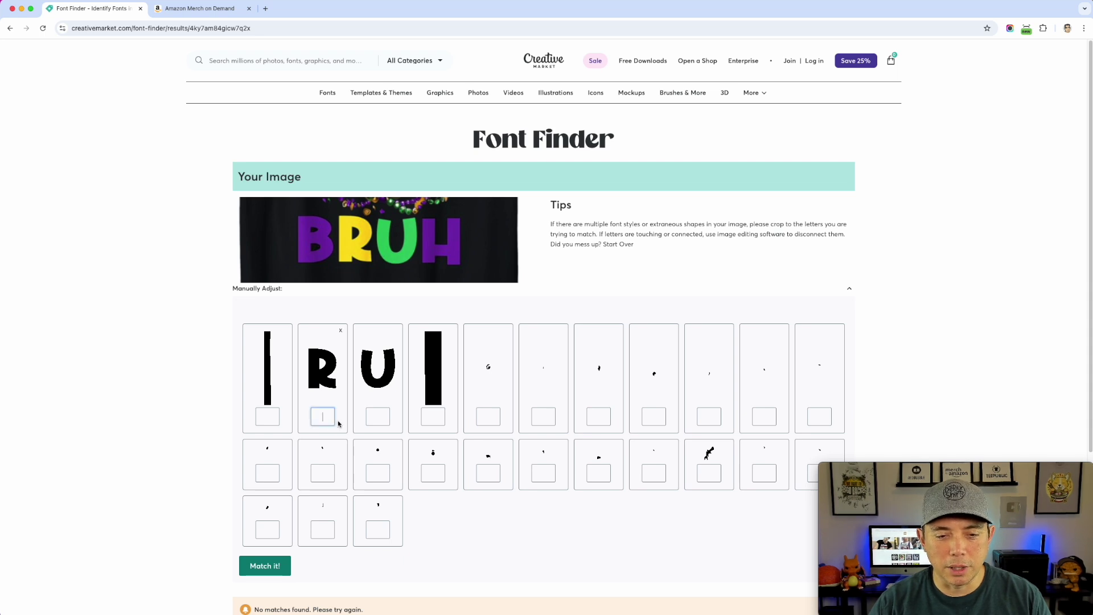
{"action": "left_click", "coordinate": [379, 418]}
{"action": "type", "text": "U"}
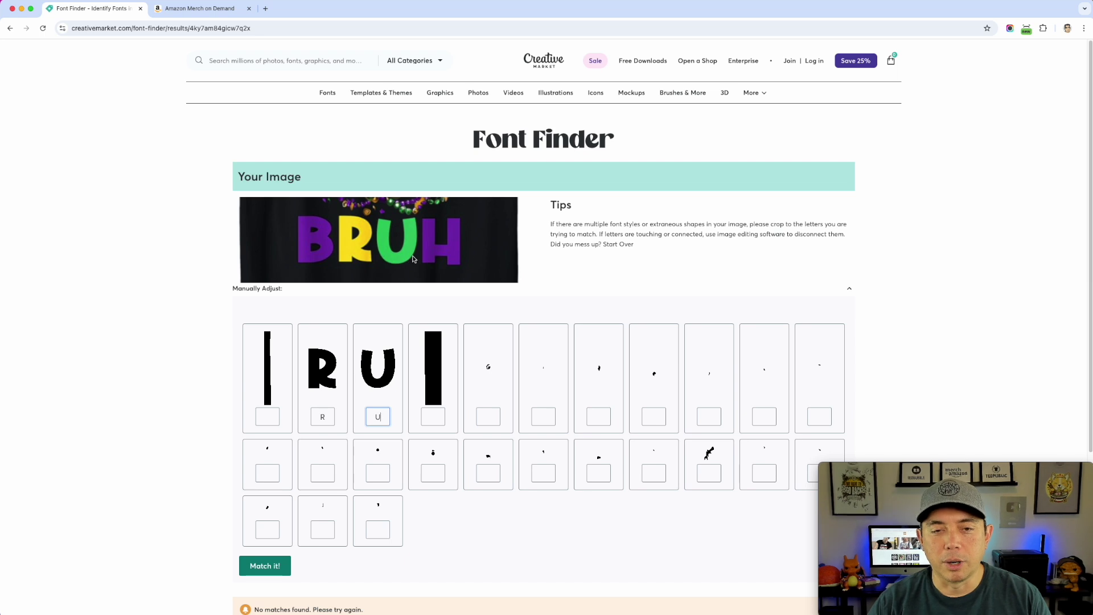
{"action": "scroll", "coordinate": [411, 352], "scroll_direction": "down", "scroll_amount": 2}
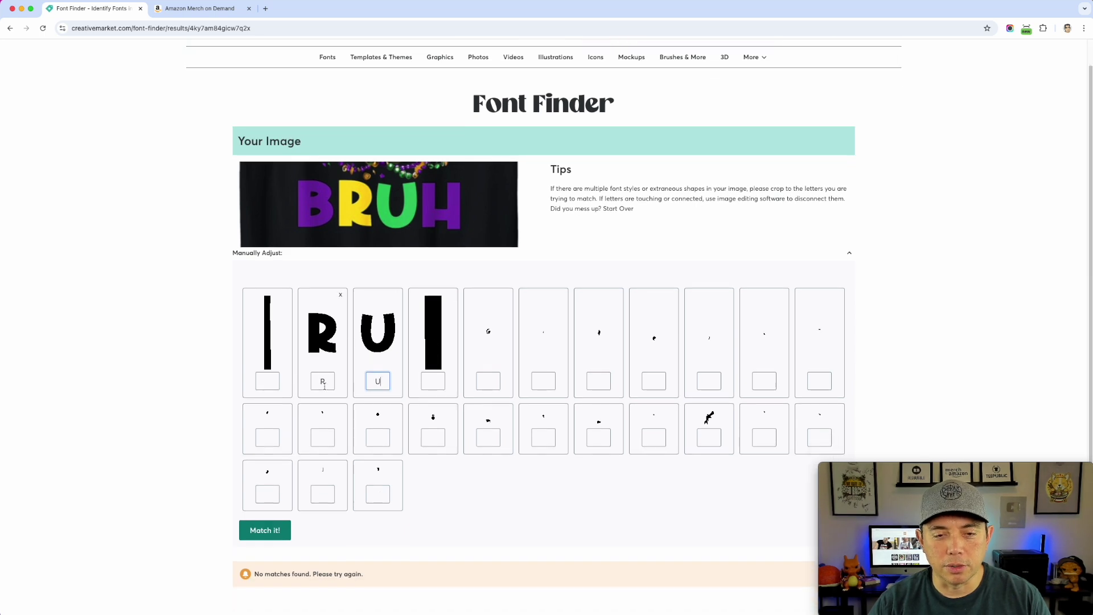
{"action": "left_click", "coordinate": [266, 527]}
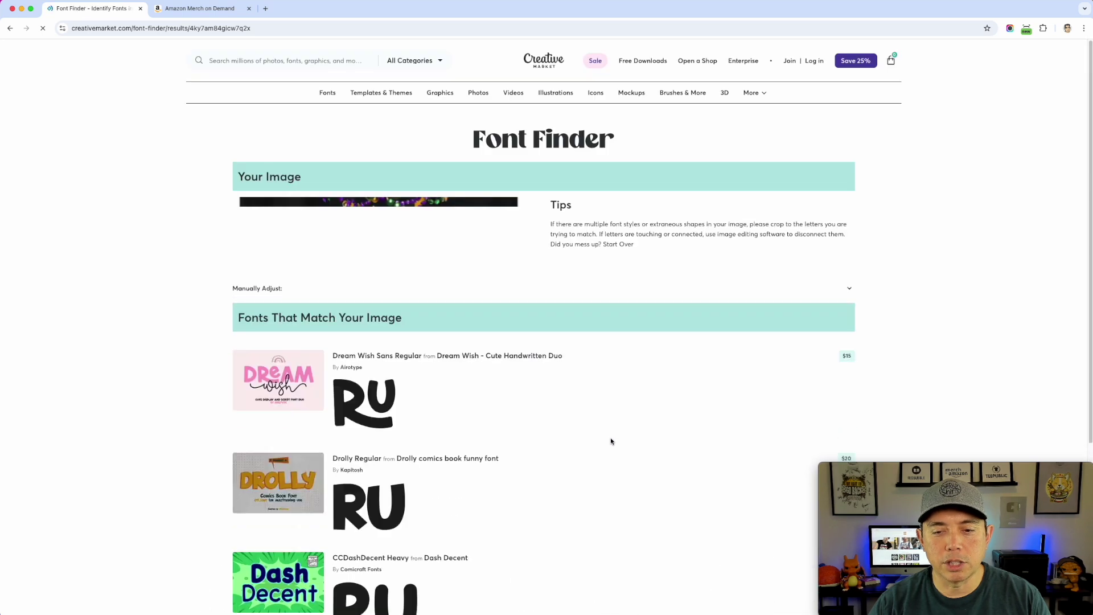
Open the matching Dream Wish - Cute Handwritten Duo font and examine its "Happy mother" preview, type samples and product details
{"action": "scroll", "coordinate": [617, 411], "scroll_direction": "down", "scroll_amount": 3}
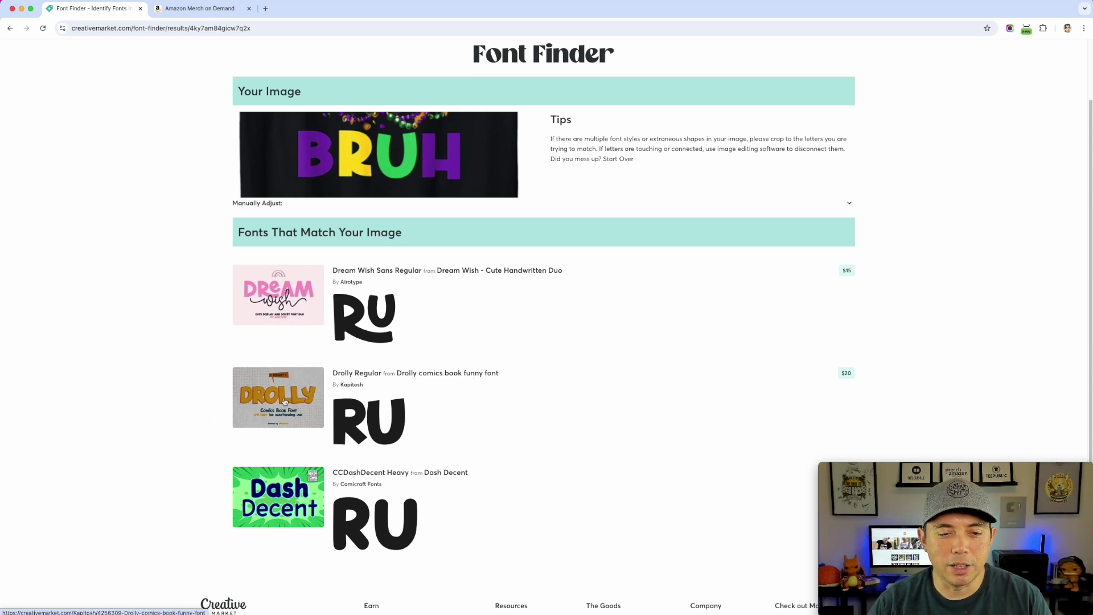
{"action": "left_click", "coordinate": [398, 314]}
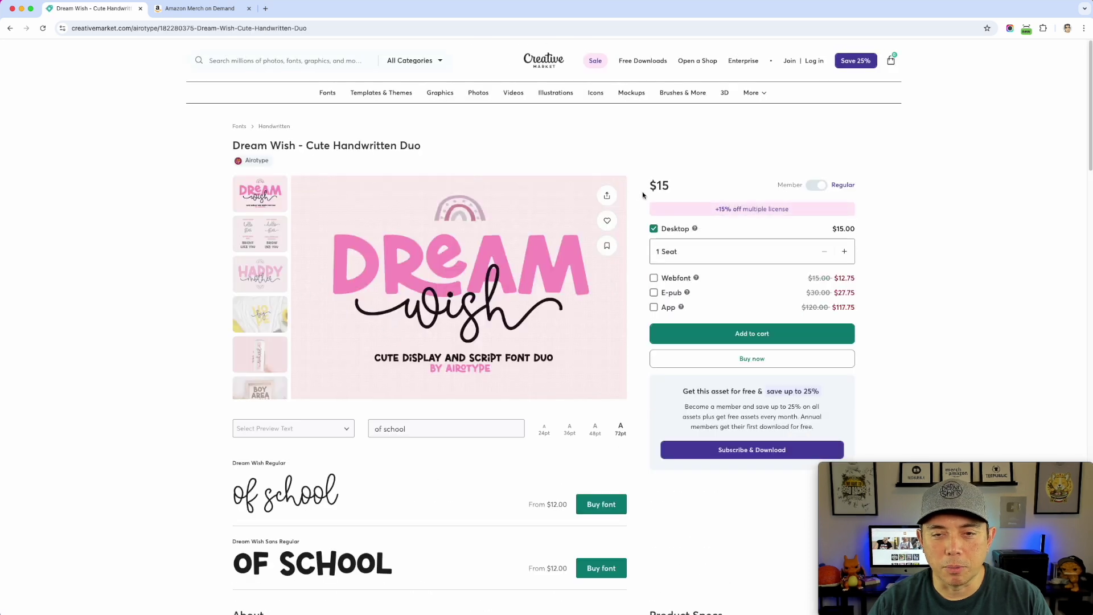
{"action": "left_click", "coordinate": [280, 261]}
{"action": "scroll", "coordinate": [287, 252], "scroll_direction": "down", "scroll_amount": 10}
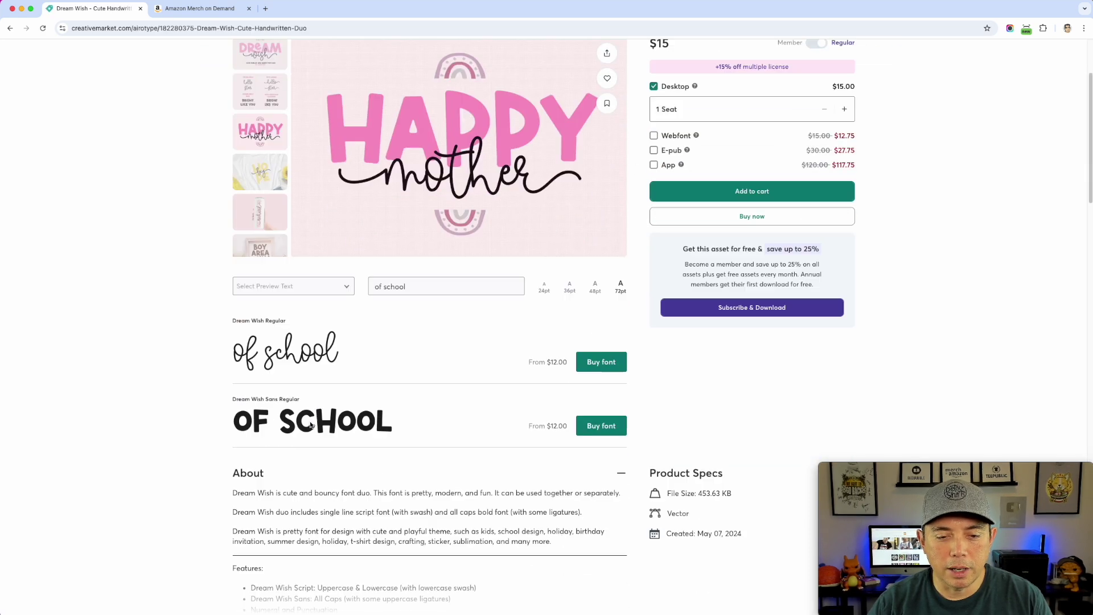
{"action": "scroll", "coordinate": [359, 418], "scroll_direction": "down", "scroll_amount": 3}
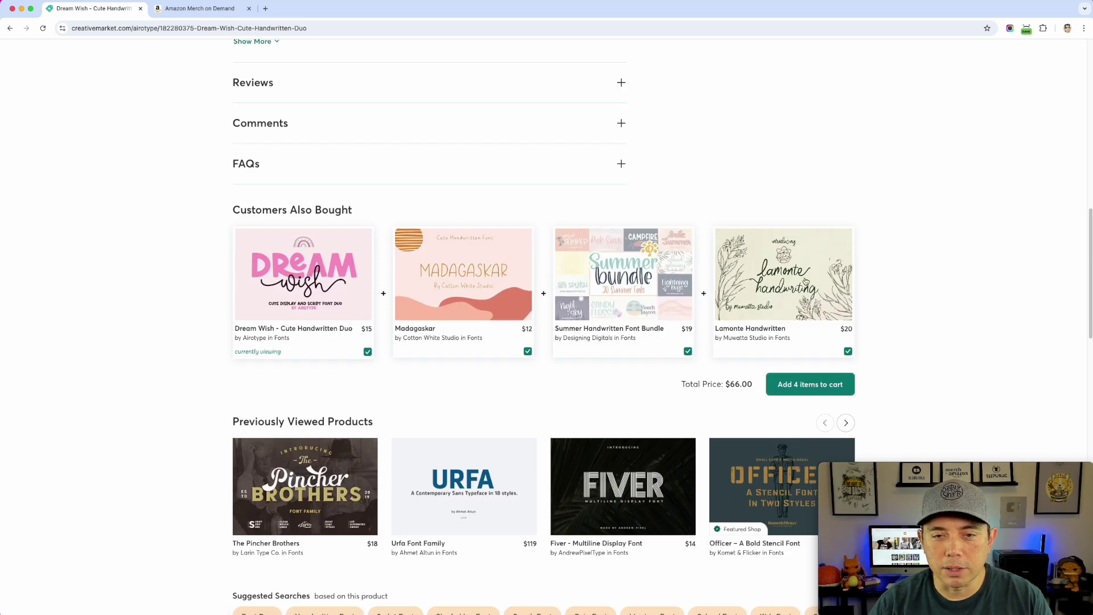
{"action": "scroll", "coordinate": [336, 345], "scroll_direction": "up", "scroll_amount": 12}
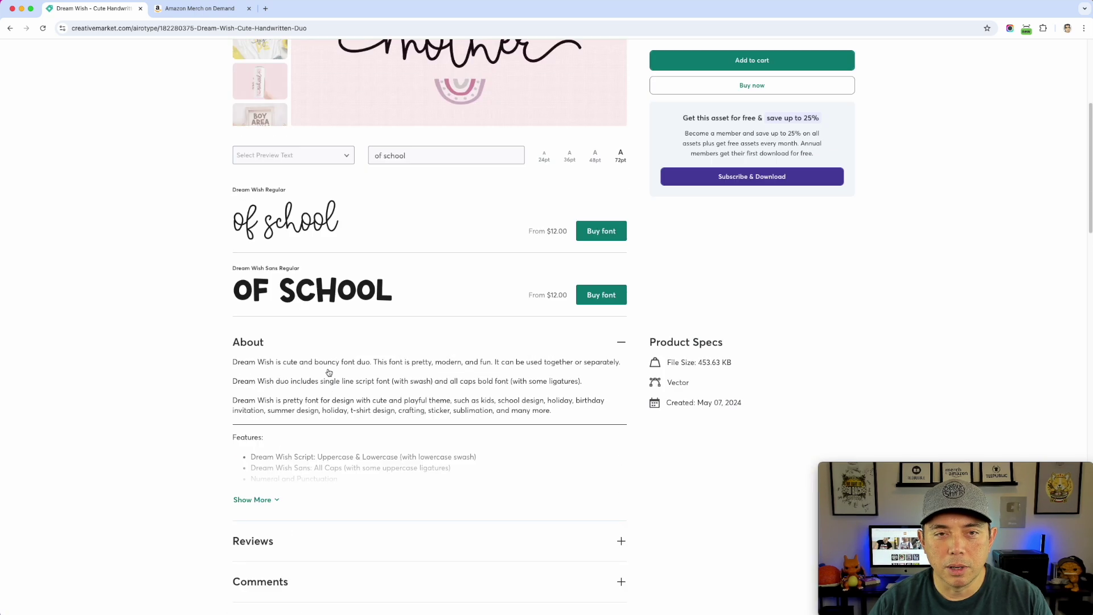
{"action": "scroll", "coordinate": [329, 373], "scroll_direction": "up", "scroll_amount": 1}
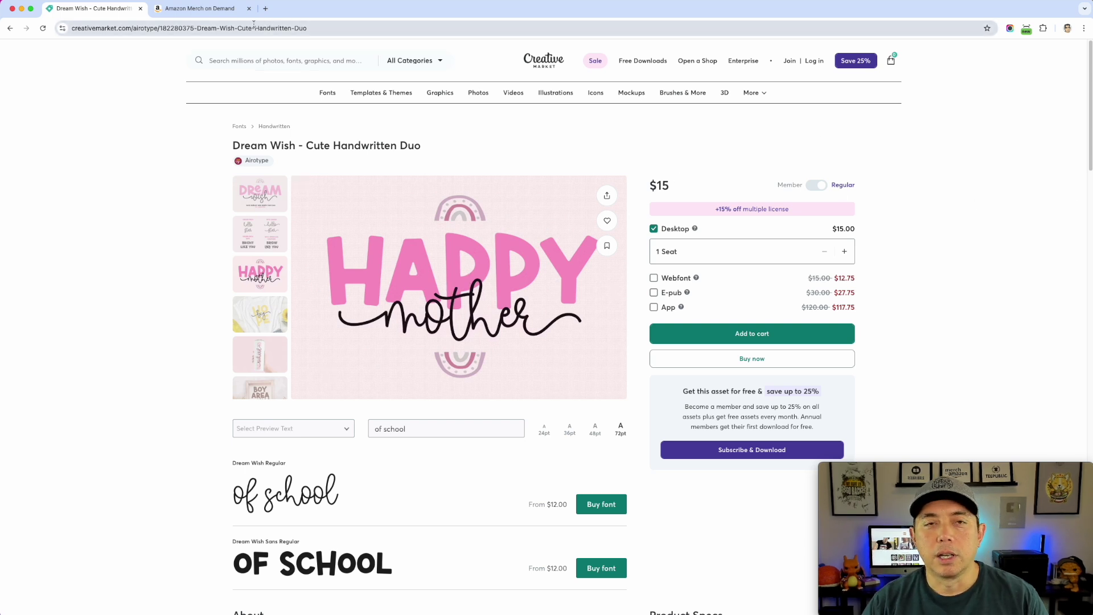
Return to Amazon Merch on Demand, close the alligator shirt, and analyze the Motor Boat Captain shirt with its product image enlarged
{"action": "left_click", "coordinate": [210, 10]}
{"action": "left_click", "coordinate": [756, 67]}
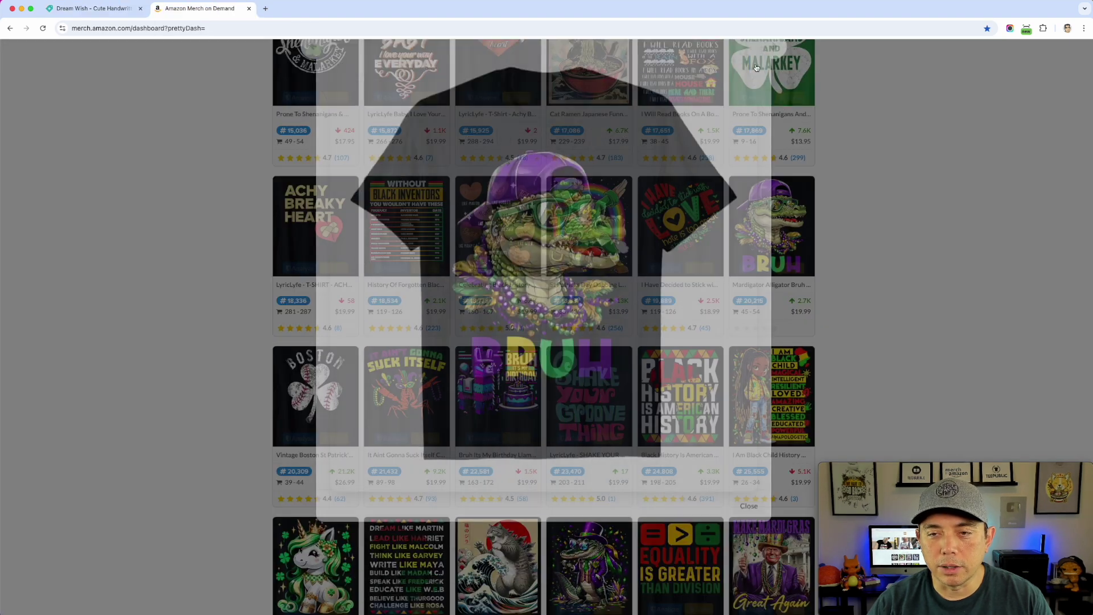
{"action": "scroll", "coordinate": [615, 251], "scroll_direction": "down", "scroll_amount": 5}
{"action": "scroll", "coordinate": [616, 250], "scroll_direction": "down", "scroll_amount": 6}
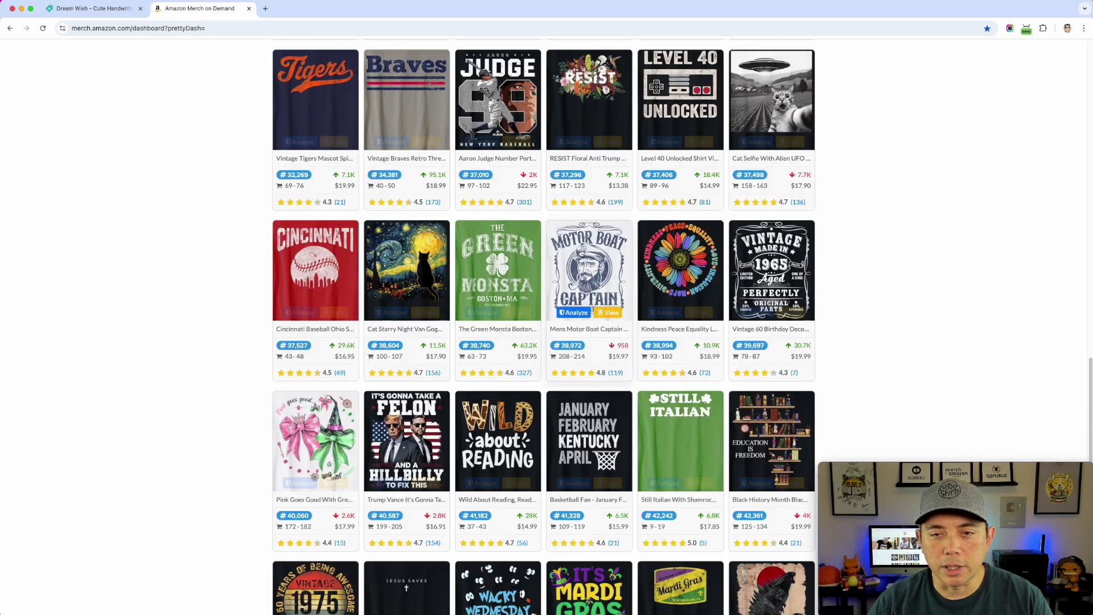
{"action": "left_click", "coordinate": [581, 251]}
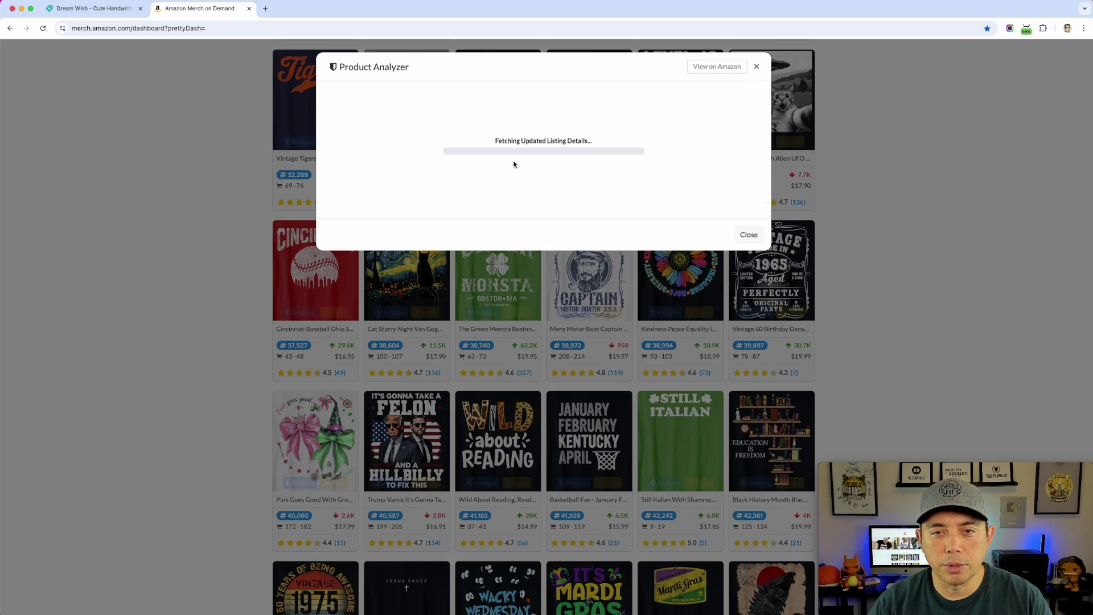
{"action": "left_click", "coordinate": [422, 197]}
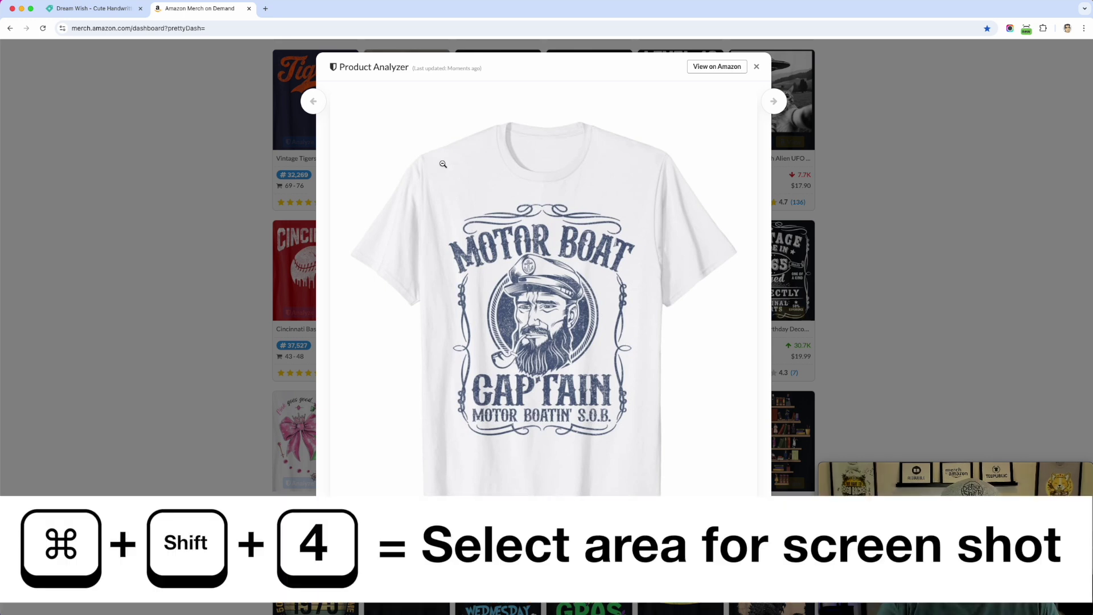
Take a screenshot of the entire Motor Boat Captain design and close the product analyzer
{"action": "key", "text": "super+shift+4"}
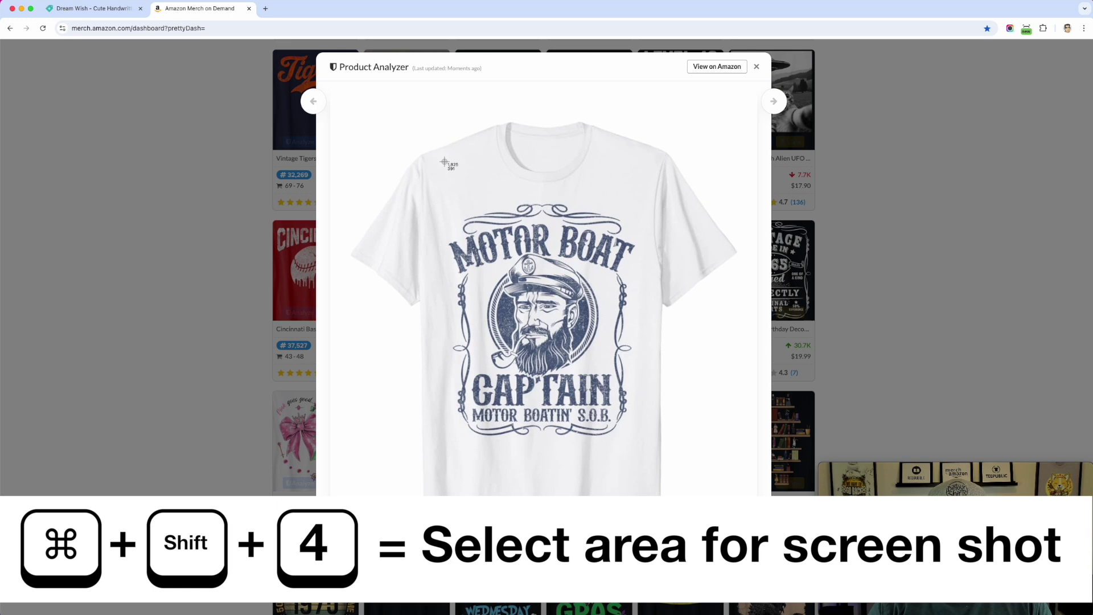
{"action": "left_click_drag", "start_coordinate": [438, 195], "coordinate": [642, 448]}
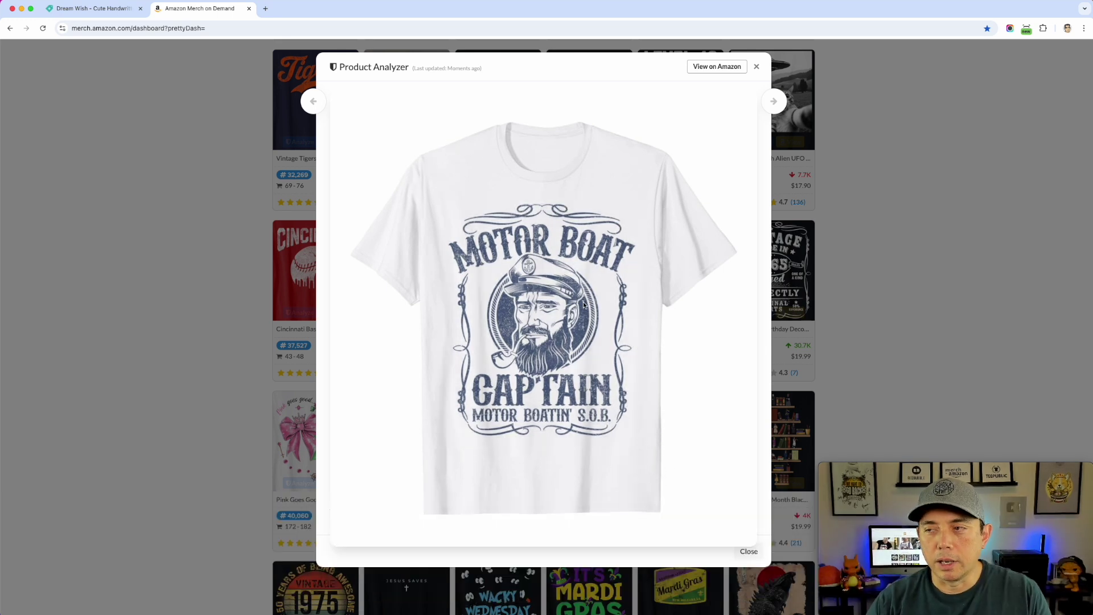
{"action": "left_click", "coordinate": [972, 187]}
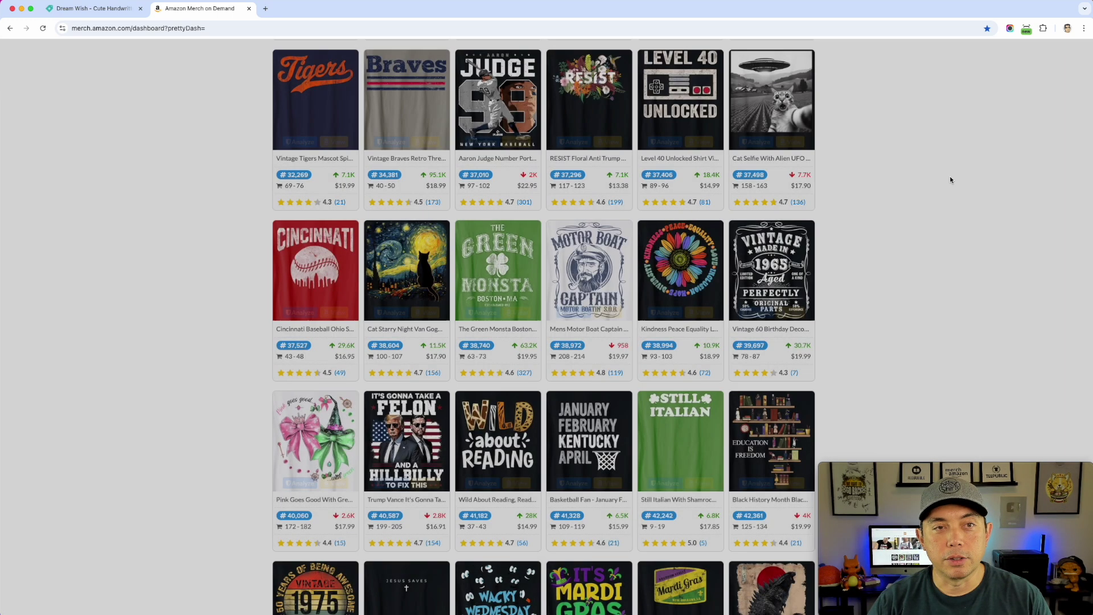
Reopen Creative Market's Font Finder, upload the Motor Boat Captain screenshot and view the matching fonts
{"action": "left_click", "coordinate": [103, 12]}
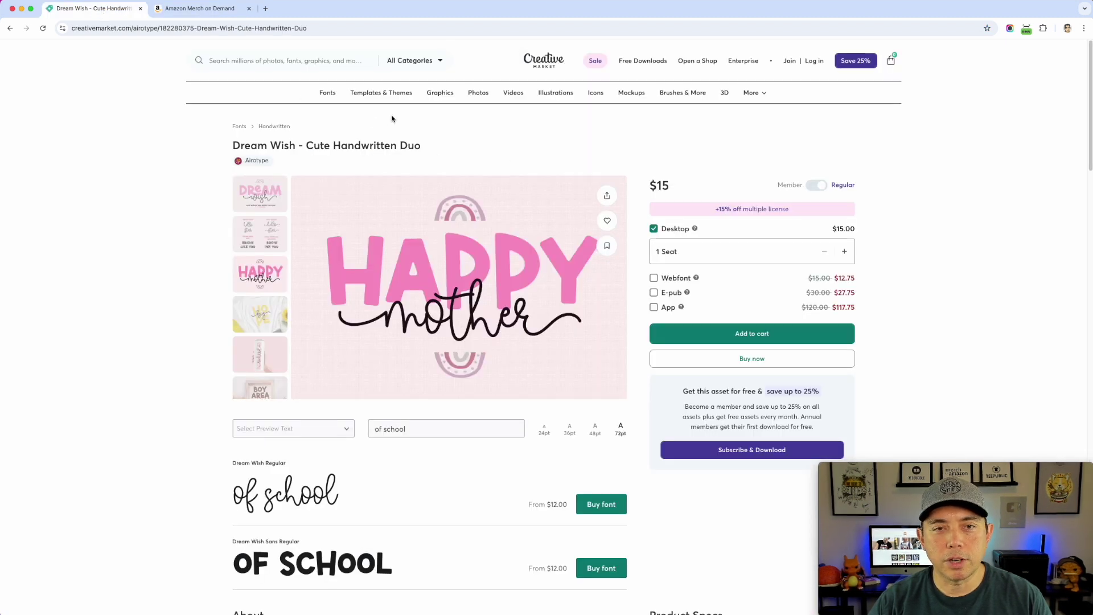
{"action": "left_click", "coordinate": [327, 93]}
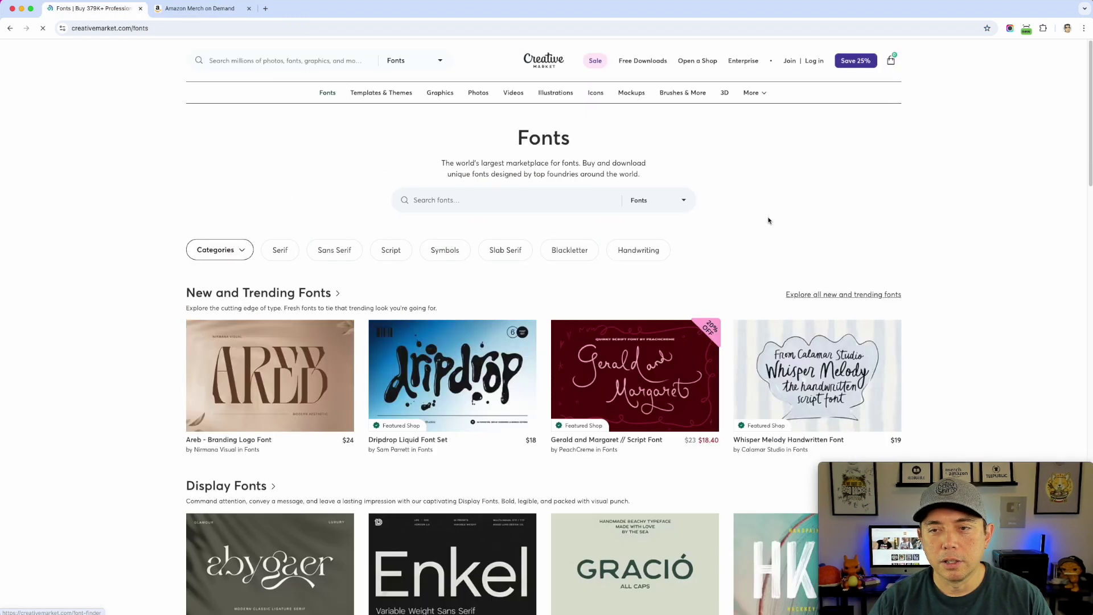
{"action": "mouse_move", "coordinate": [327, 94]}
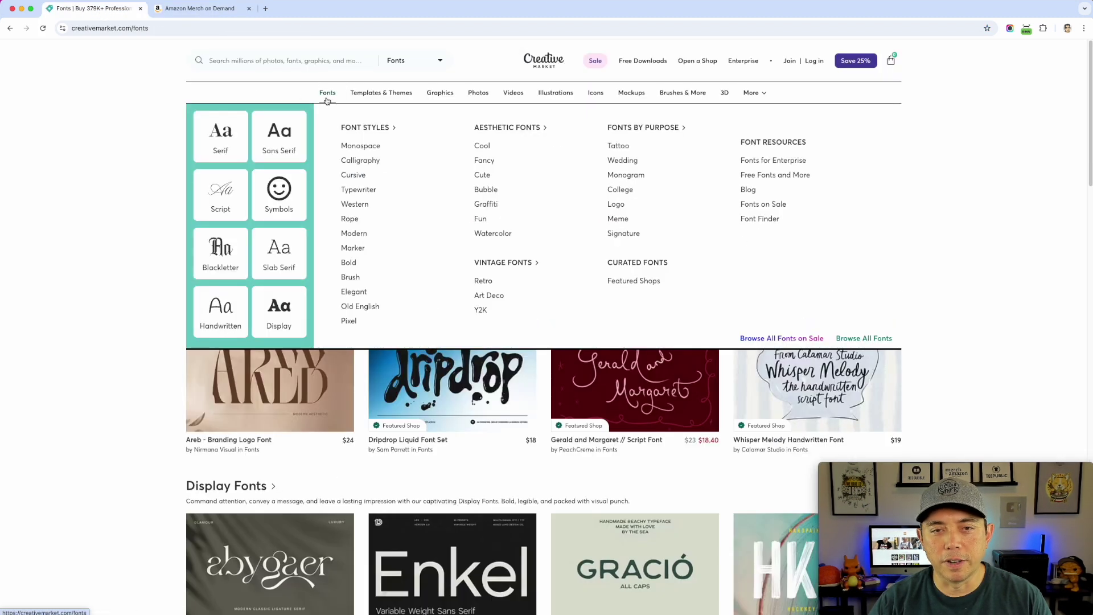
{"action": "left_click", "coordinate": [759, 220]}
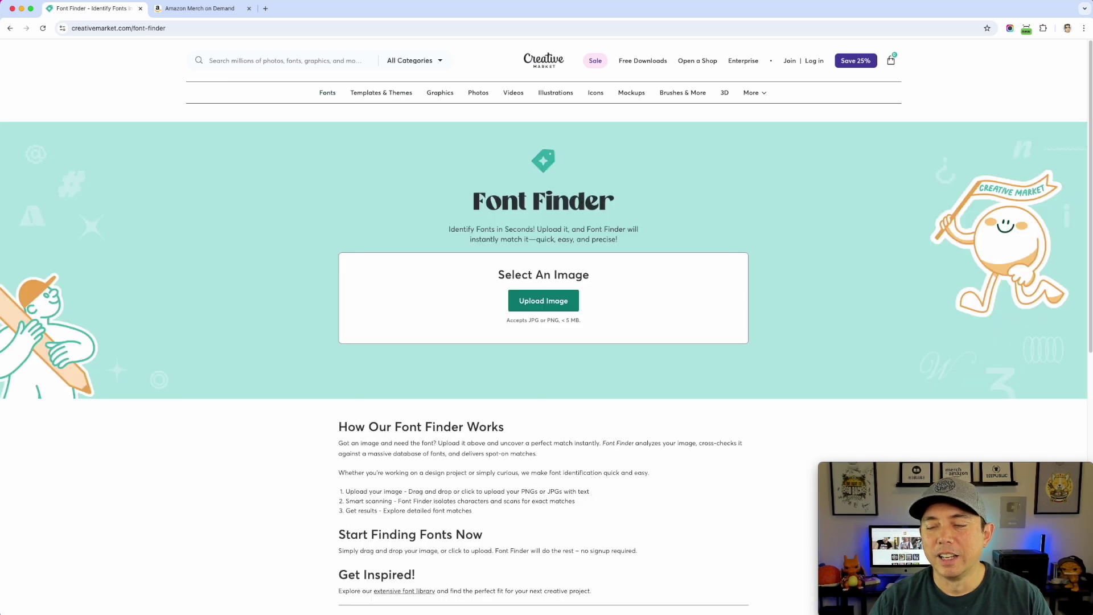
{"action": "left_click_drag", "start_coordinate": [1030, 592], "coordinate": [537, 302]}
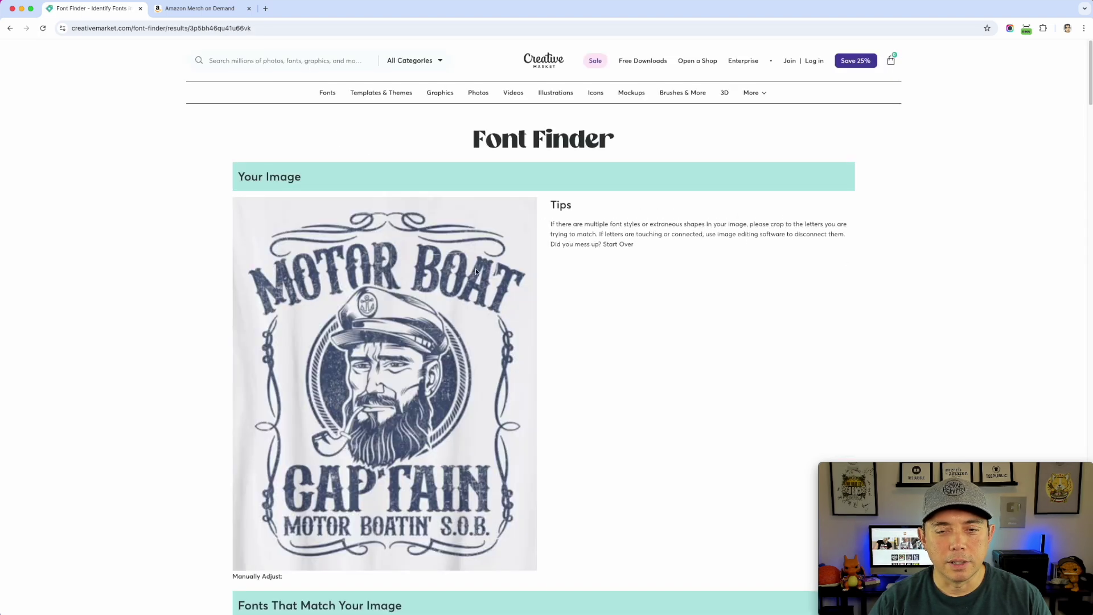
{"action": "scroll", "coordinate": [471, 321], "scroll_direction": "down", "scroll_amount": 5}
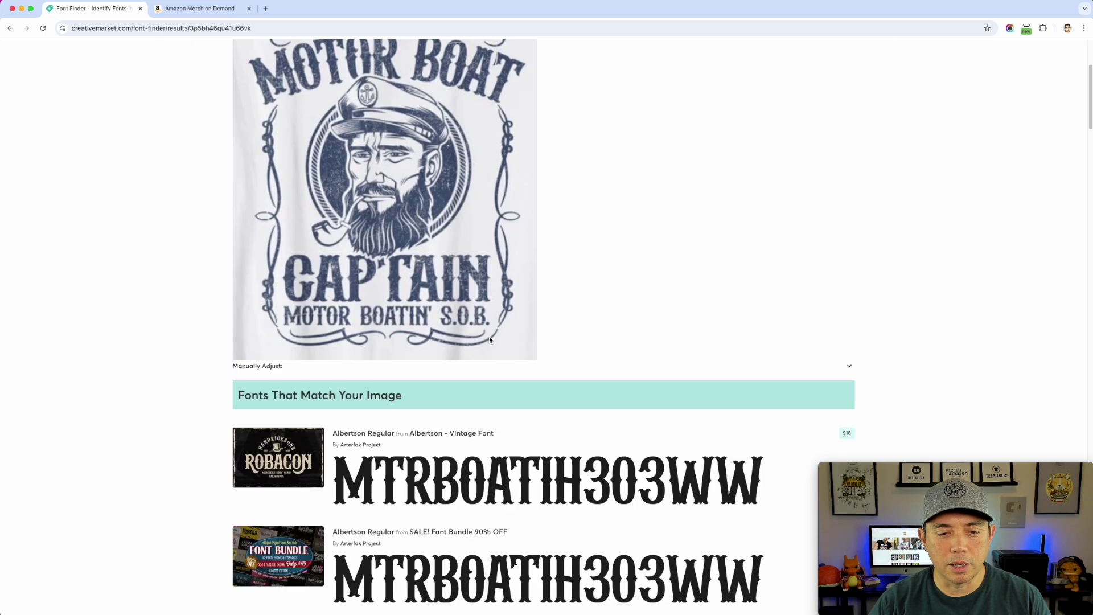
Compare the Motor Boat Captain lettering with the top matches, open Albertson - Vintage Font, and examine its preview images and type samples
{"action": "scroll", "coordinate": [442, 312], "scroll_direction": "up", "scroll_amount": 3}
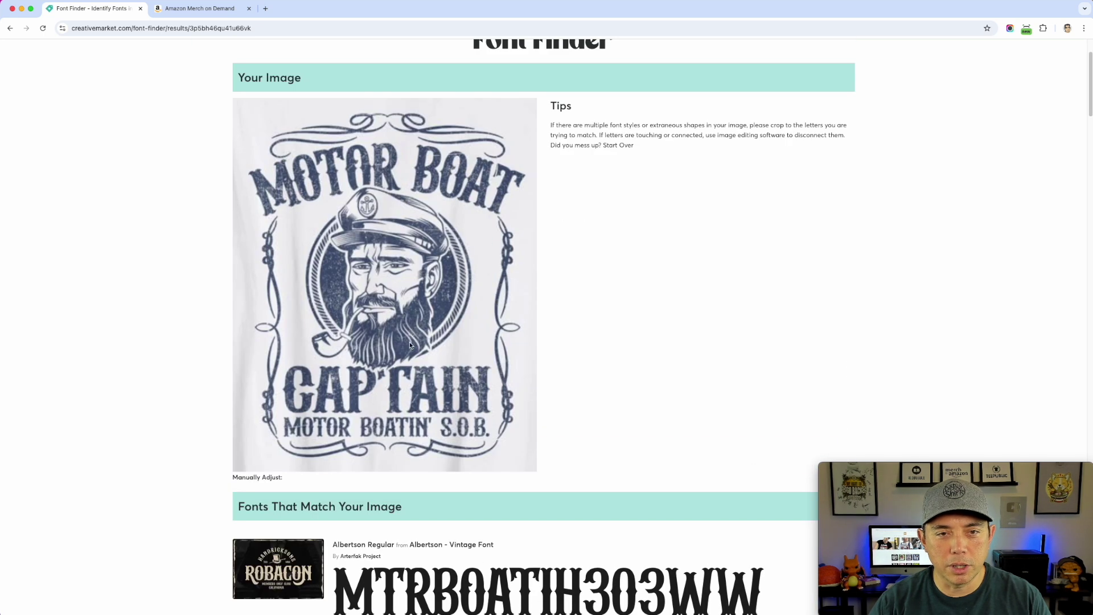
{"action": "scroll", "coordinate": [426, 291], "scroll_direction": "down", "scroll_amount": 3}
{"action": "scroll", "coordinate": [488, 370], "scroll_direction": "down", "scroll_amount": 3}
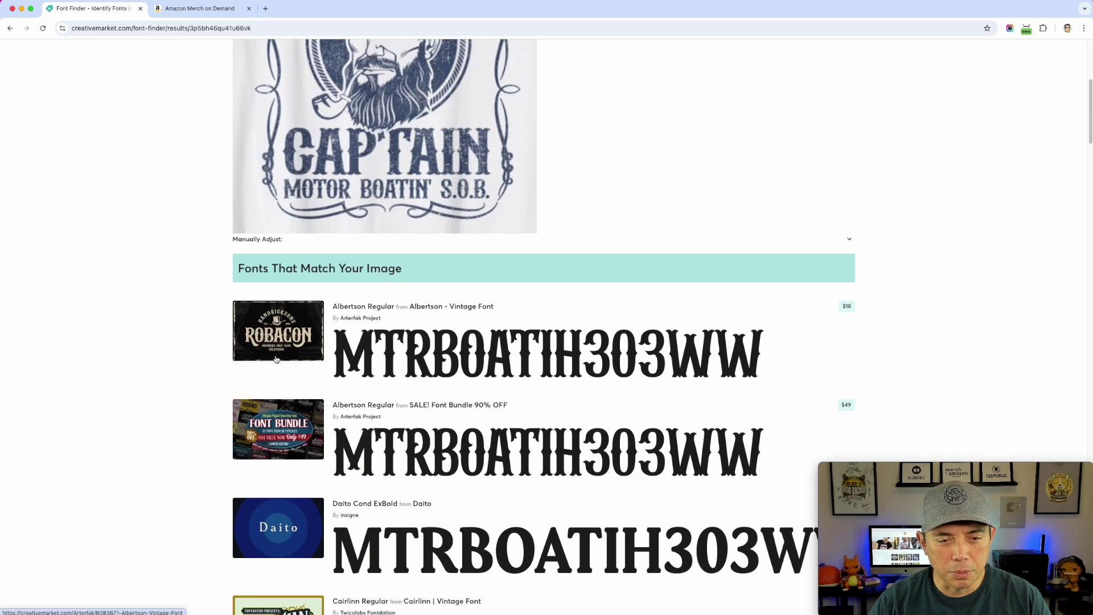
{"action": "scroll", "coordinate": [287, 336], "scroll_direction": "down", "scroll_amount": 1}
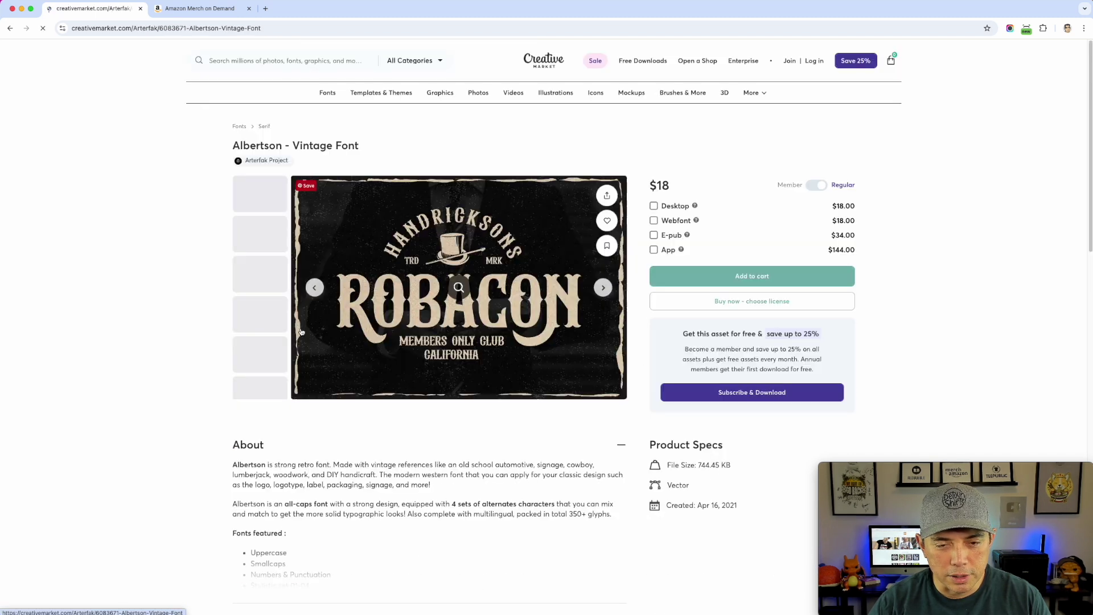
{"action": "scroll", "coordinate": [310, 416], "scroll_direction": "down", "scroll_amount": 3}
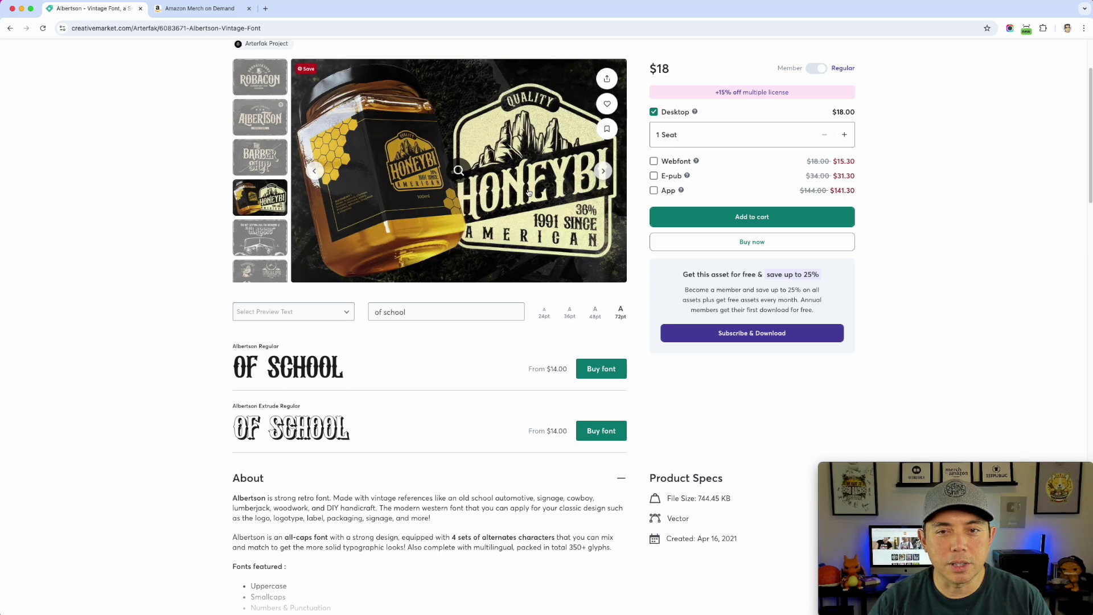
{"action": "scroll", "coordinate": [341, 279], "scroll_direction": "up", "scroll_amount": 2}
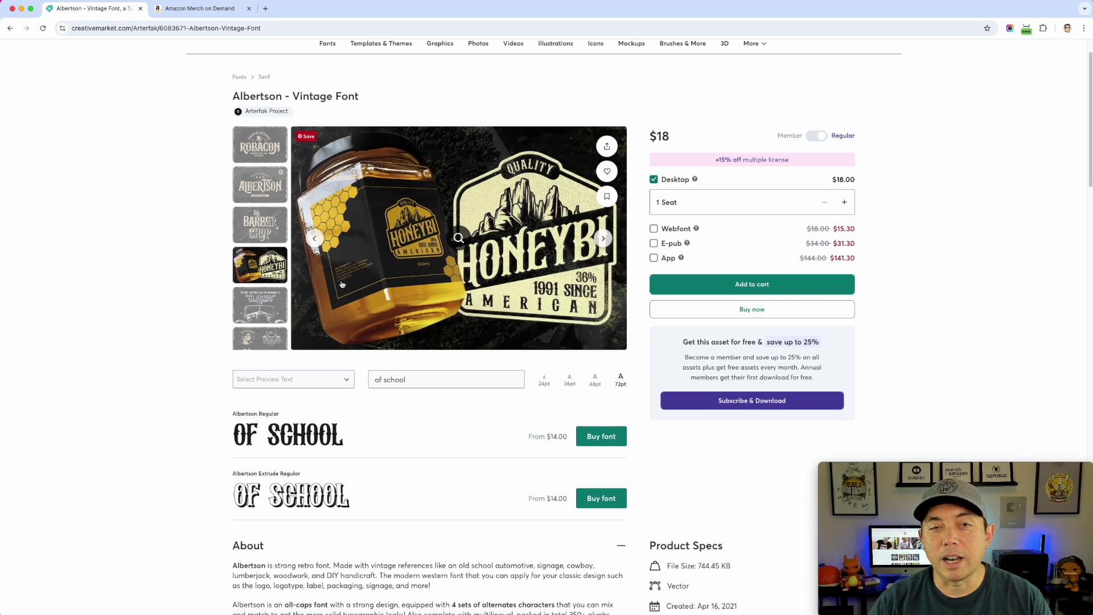
Return to the Font Finder results and compare the other matching fonts with the Motor Boat Captain design
{"action": "left_click", "coordinate": [11, 29]}
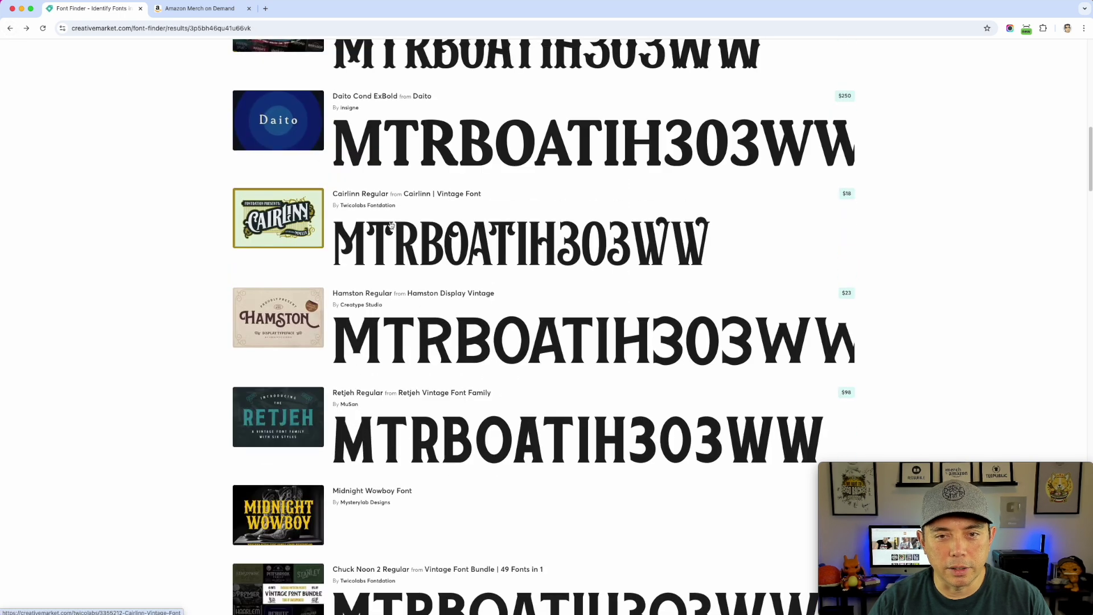
{"action": "scroll", "coordinate": [346, 257], "scroll_direction": "up", "scroll_amount": 1}
{"action": "scroll", "coordinate": [342, 262], "scroll_direction": "up", "scroll_amount": 1}
{"action": "scroll", "coordinate": [353, 251], "scroll_direction": "down", "scroll_amount": 7}
{"action": "scroll", "coordinate": [370, 239], "scroll_direction": "down", "scroll_amount": 6}
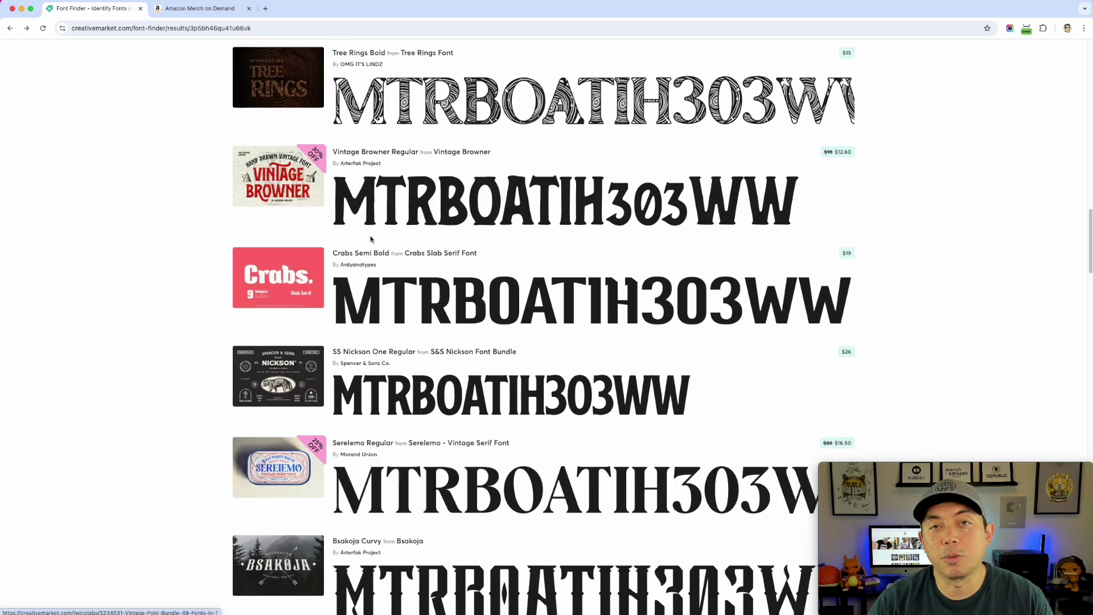
{"action": "scroll", "coordinate": [370, 239], "scroll_direction": "down", "scroll_amount": 1}
{"action": "scroll", "coordinate": [370, 239], "scroll_direction": "down", "scroll_amount": 3}
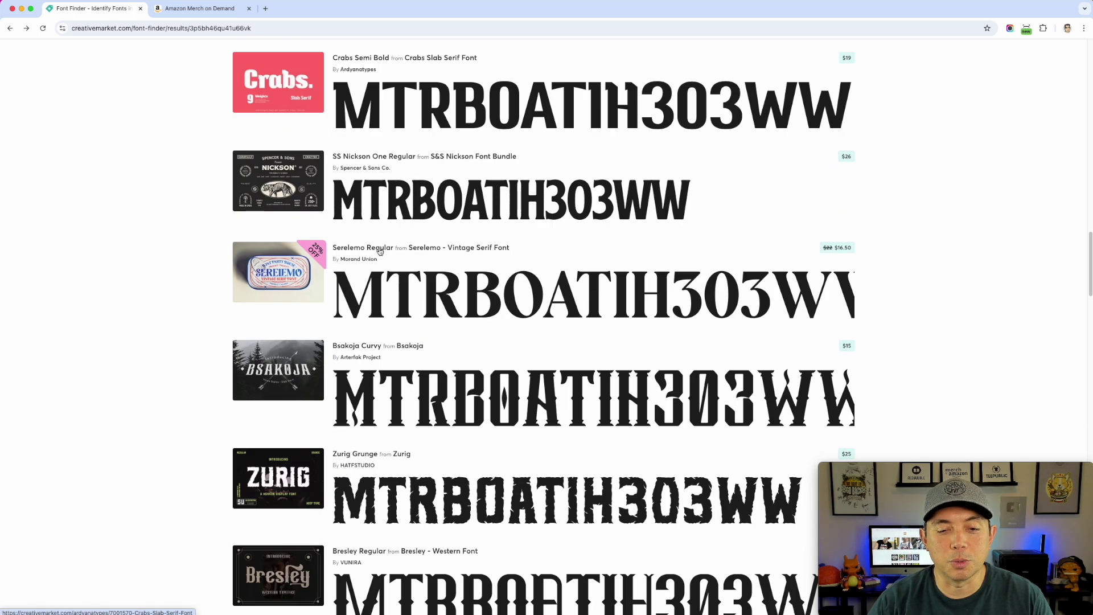
{"action": "scroll", "coordinate": [381, 299], "scroll_direction": "down", "scroll_amount": 4}
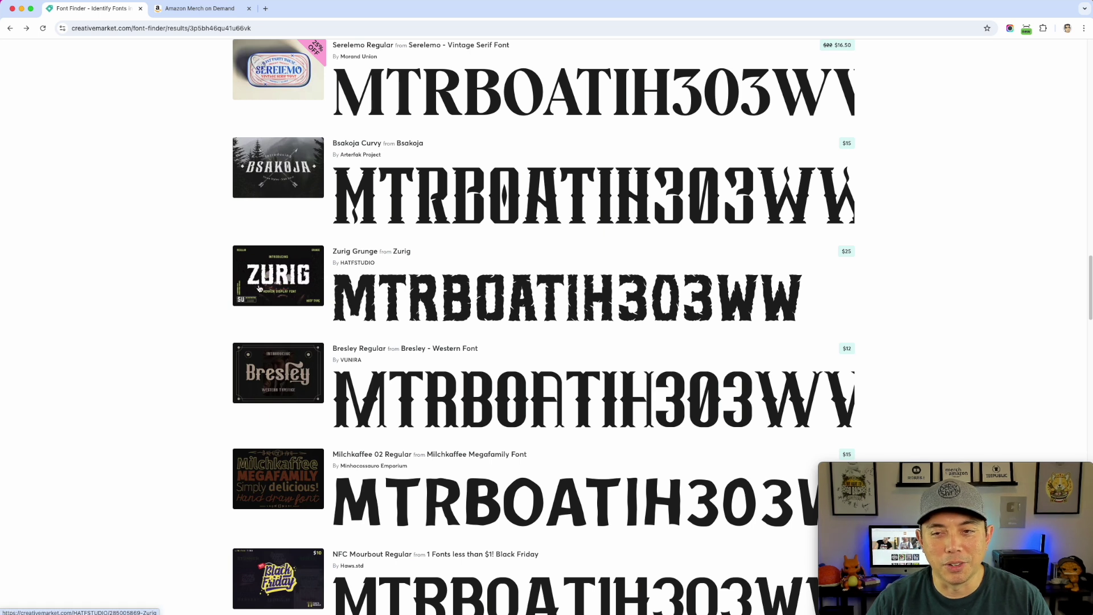
{"action": "scroll", "coordinate": [326, 301], "scroll_direction": "down", "scroll_amount": 4}
{"action": "scroll", "coordinate": [378, 381], "scroll_direction": "down", "scroll_amount": 14}
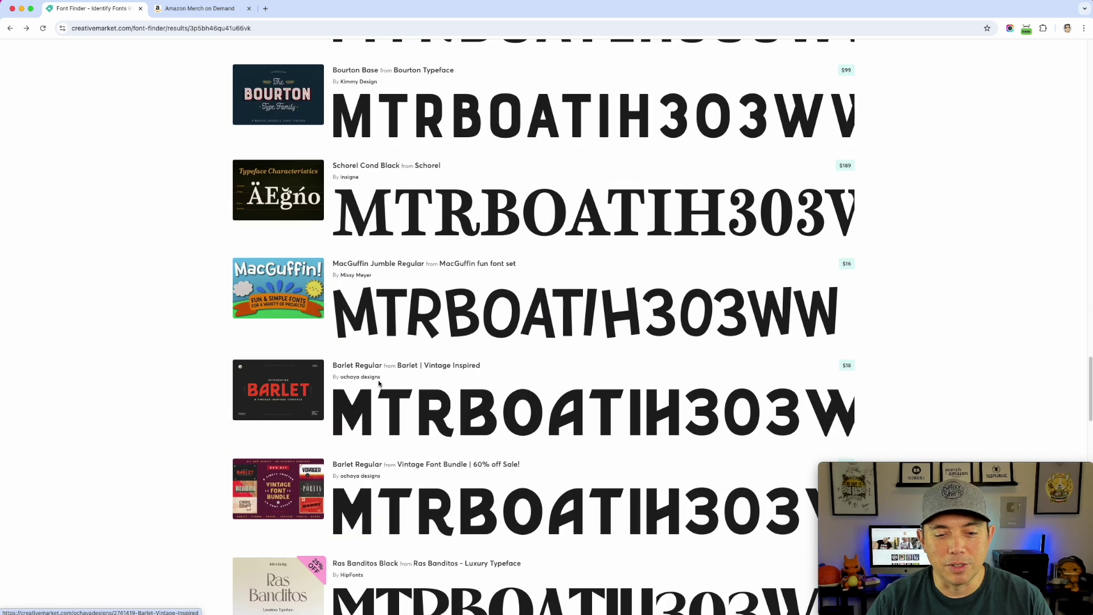
{"action": "scroll", "coordinate": [351, 391], "scroll_direction": "down", "scroll_amount": 1}
{"action": "scroll", "coordinate": [351, 392], "scroll_direction": "down", "scroll_amount": 5}
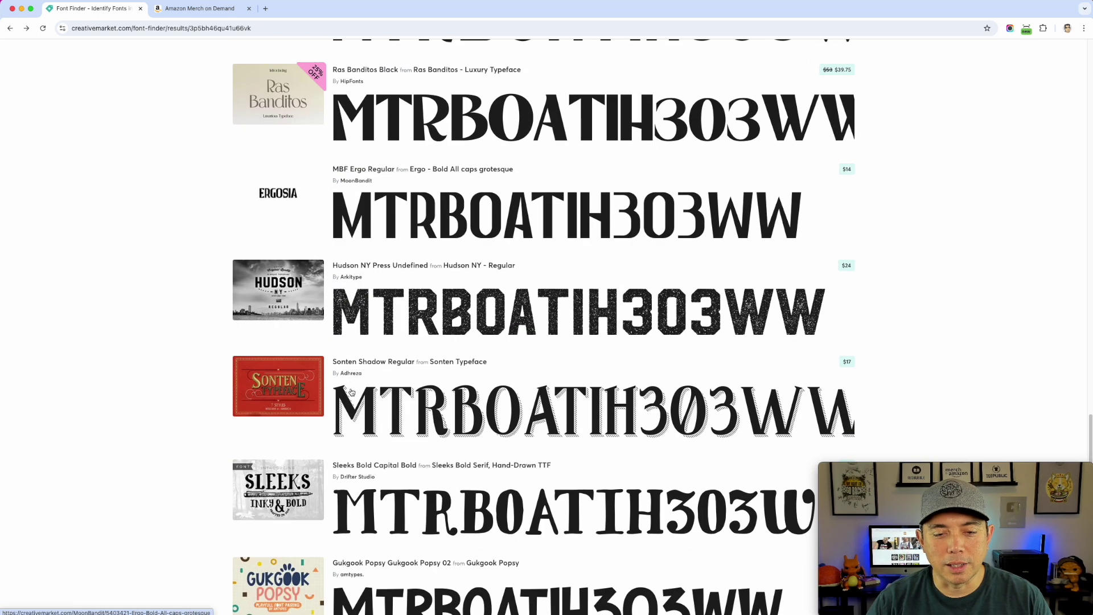
{"action": "scroll", "coordinate": [352, 392], "scroll_direction": "up", "scroll_amount": 3}
{"action": "scroll", "coordinate": [352, 391], "scroll_direction": "up", "scroll_amount": 20}
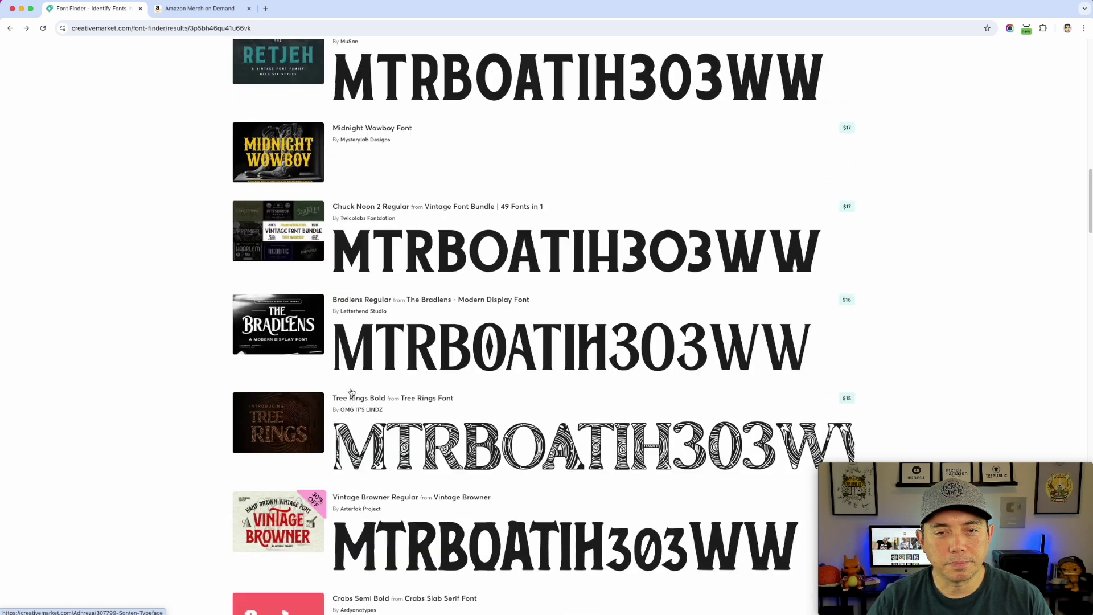
{"action": "scroll", "coordinate": [351, 392], "scroll_direction": "up", "scroll_amount": 8}
{"action": "scroll", "coordinate": [343, 360], "scroll_direction": "down", "scroll_amount": 1}
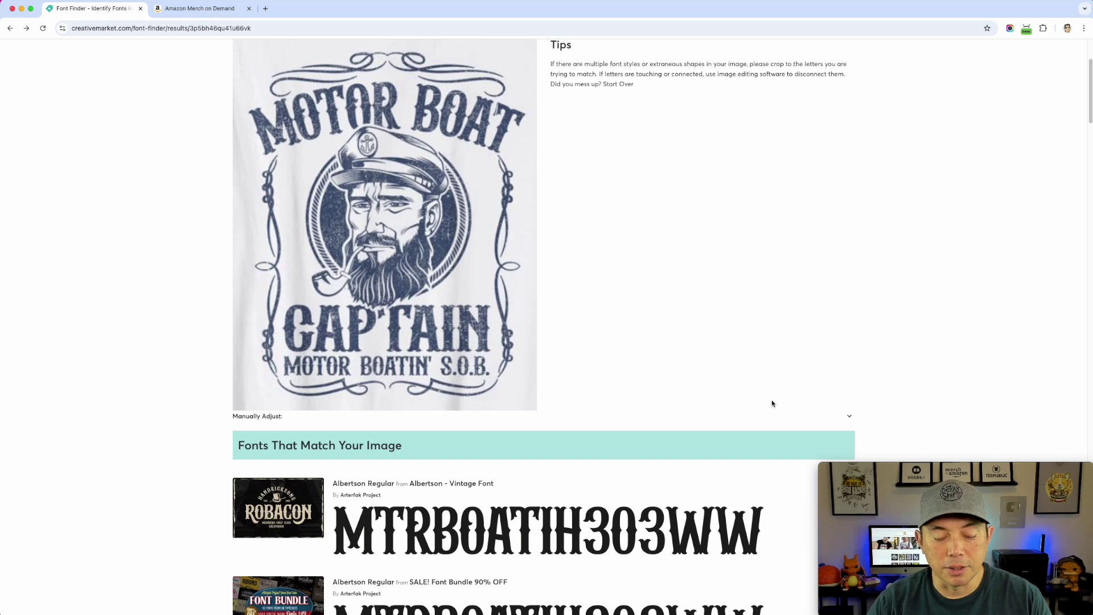
{"action": "scroll", "coordinate": [551, 385], "scroll_direction": "up", "scroll_amount": 3}
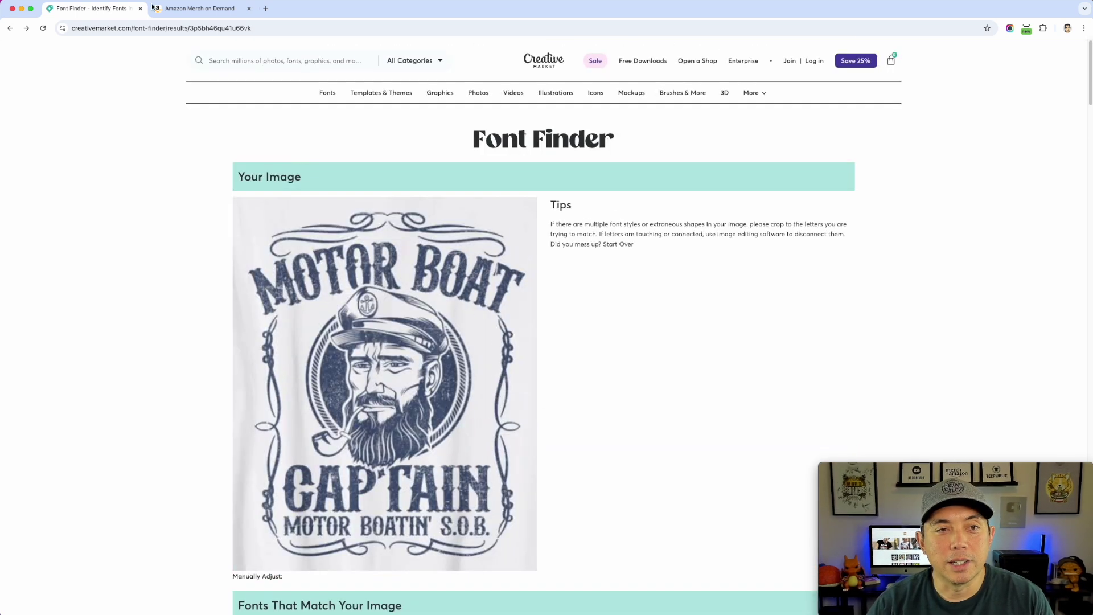
Screenshot the "JESUS IS MY SAVIOR" lettering from its shirt in Amazon Merch on Demand and upload it to Creative Market's Font Finder
{"action": "left_click", "coordinate": [191, 12]}
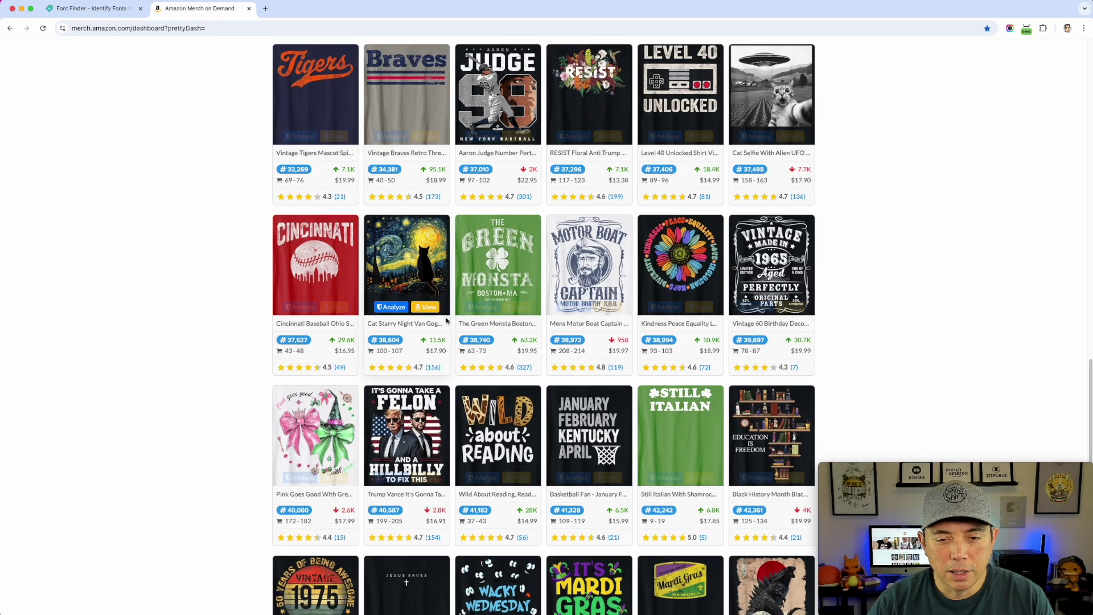
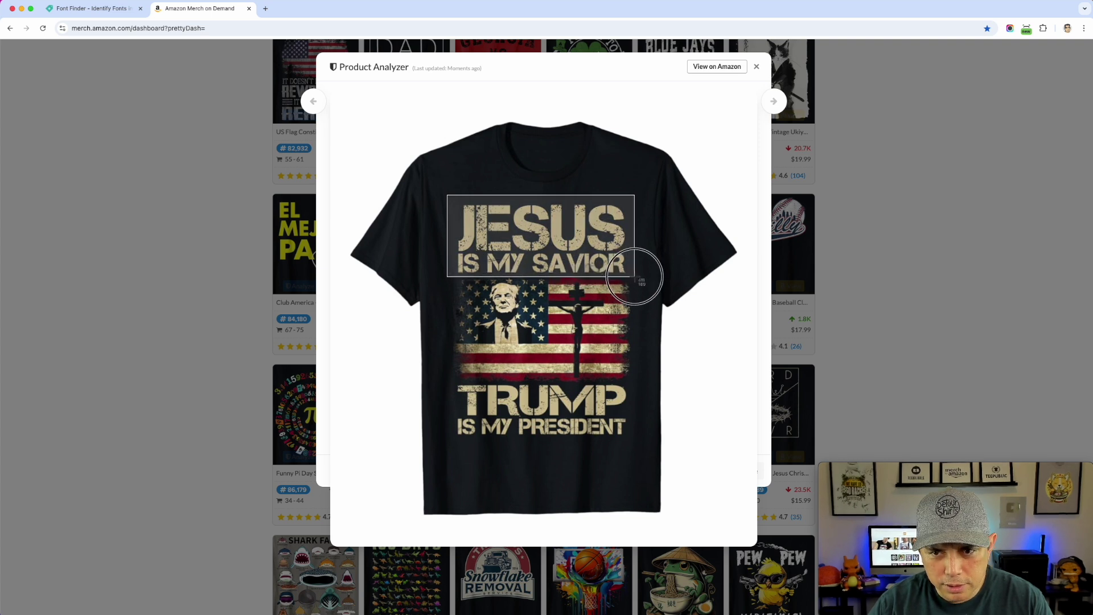
{"action": "left_click", "coordinate": [111, 9]}
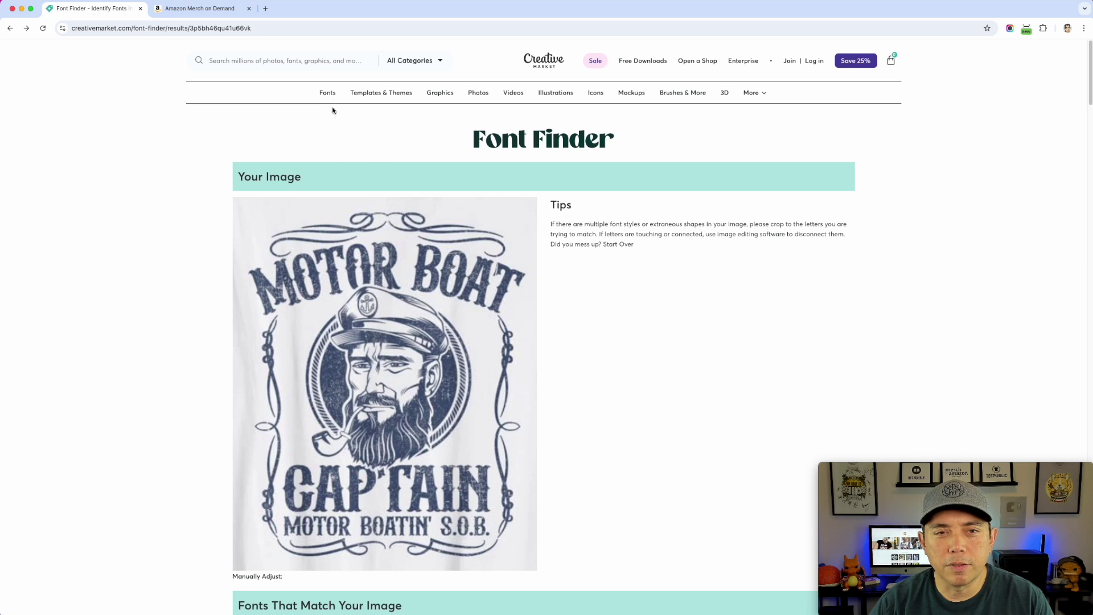
{"action": "mouse_move", "coordinate": [329, 96]}
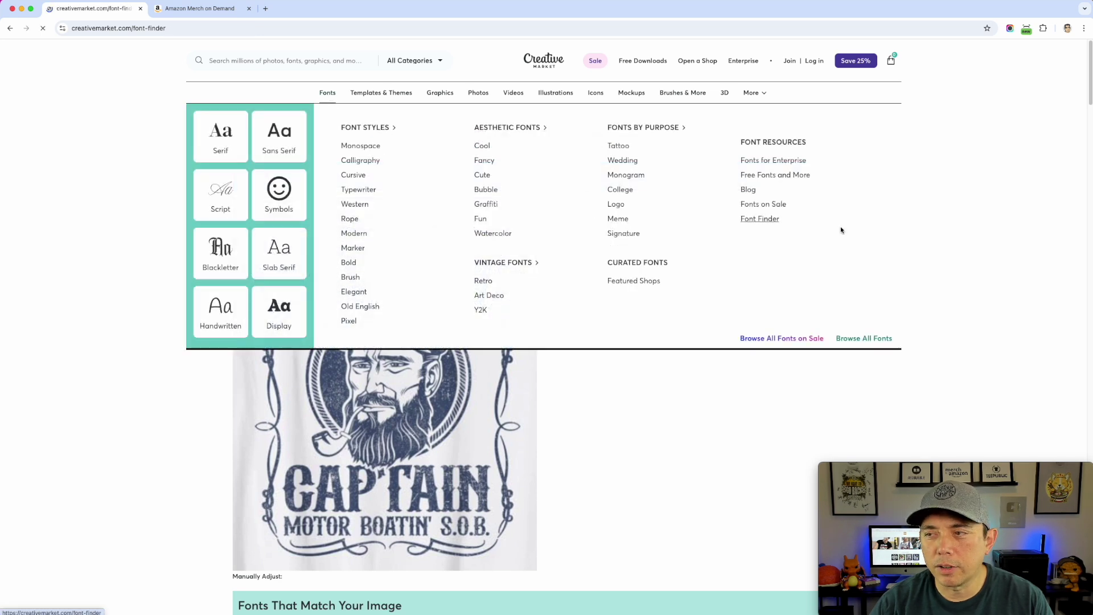
{"action": "left_click", "coordinate": [760, 220]}
{"action": "left_click_drag", "start_coordinate": [1082, 245], "coordinate": [555, 297]}
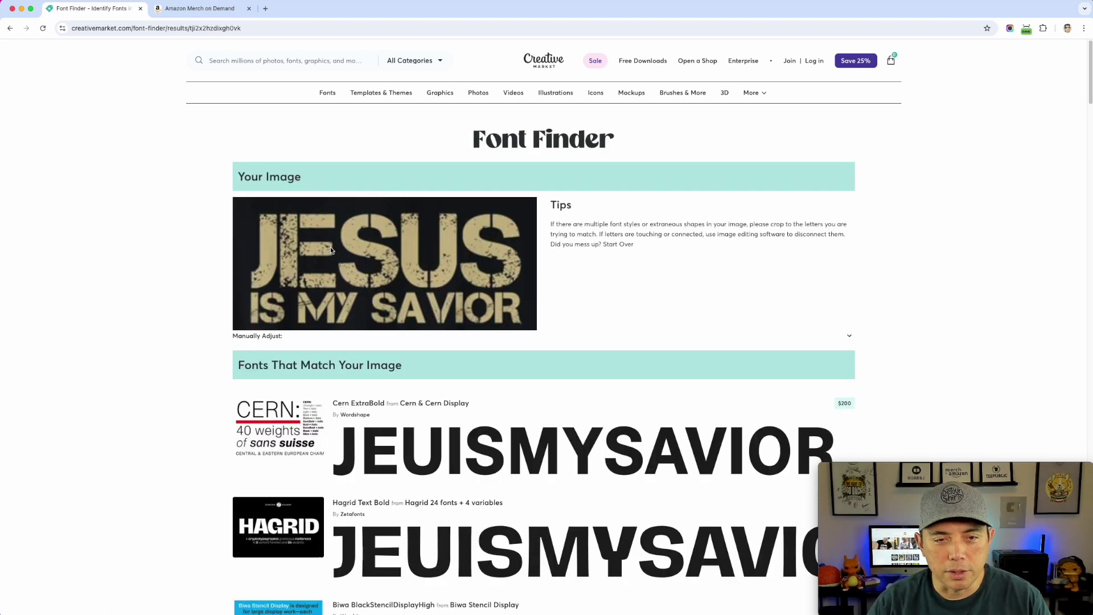
Compare the top matching fonts with the uploaded "JESUS IS MY SAVIOR" lettering
{"action": "scroll", "coordinate": [438, 304], "scroll_direction": "down", "scroll_amount": 5}
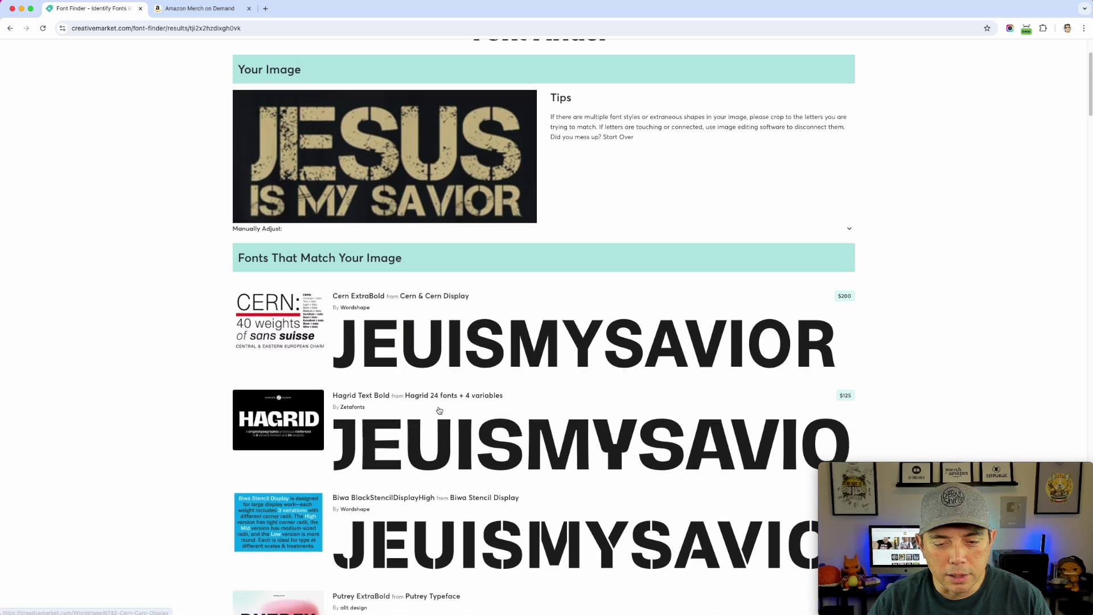
{"action": "scroll", "coordinate": [401, 174], "scroll_direction": "down", "scroll_amount": 5}
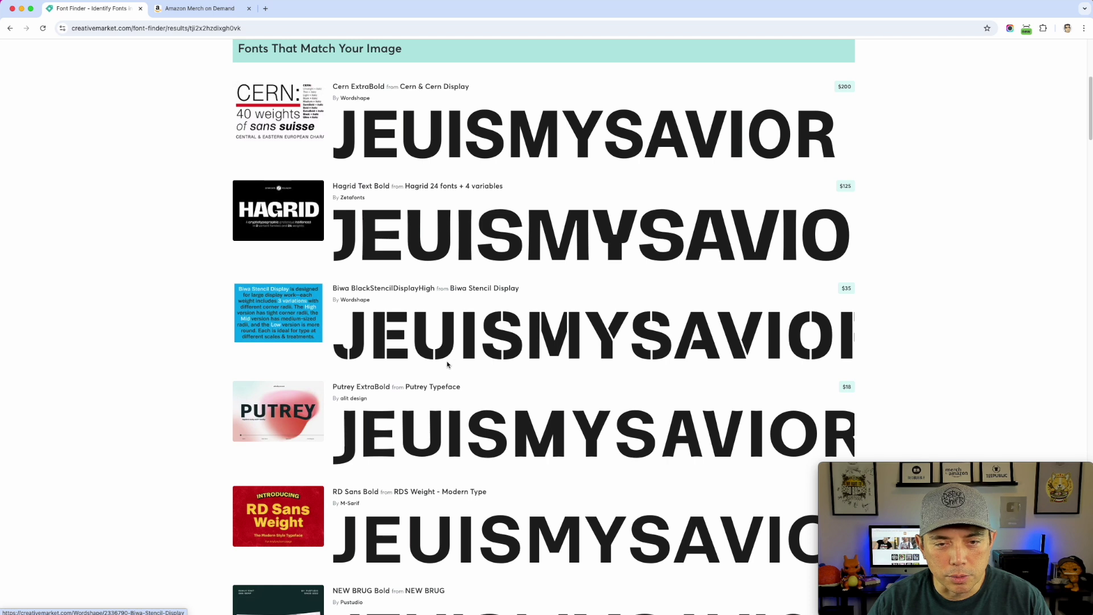
{"action": "scroll", "coordinate": [447, 365], "scroll_direction": "up", "scroll_amount": 7}
{"action": "scroll", "coordinate": [478, 313], "scroll_direction": "down", "scroll_amount": 5}
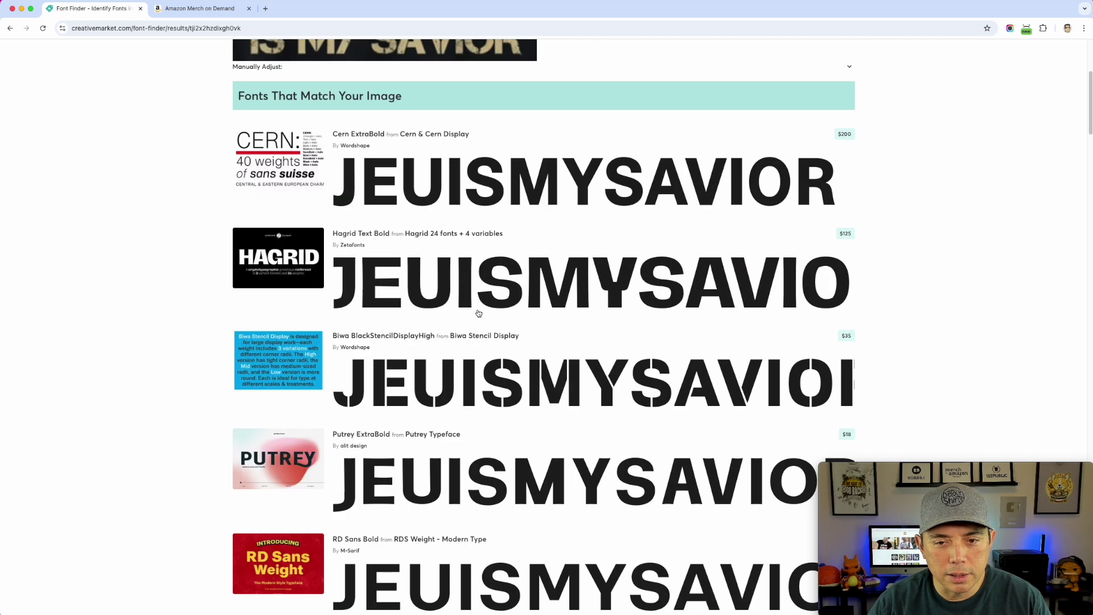
{"action": "scroll", "coordinate": [359, 308], "scroll_direction": "down", "scroll_amount": 5}
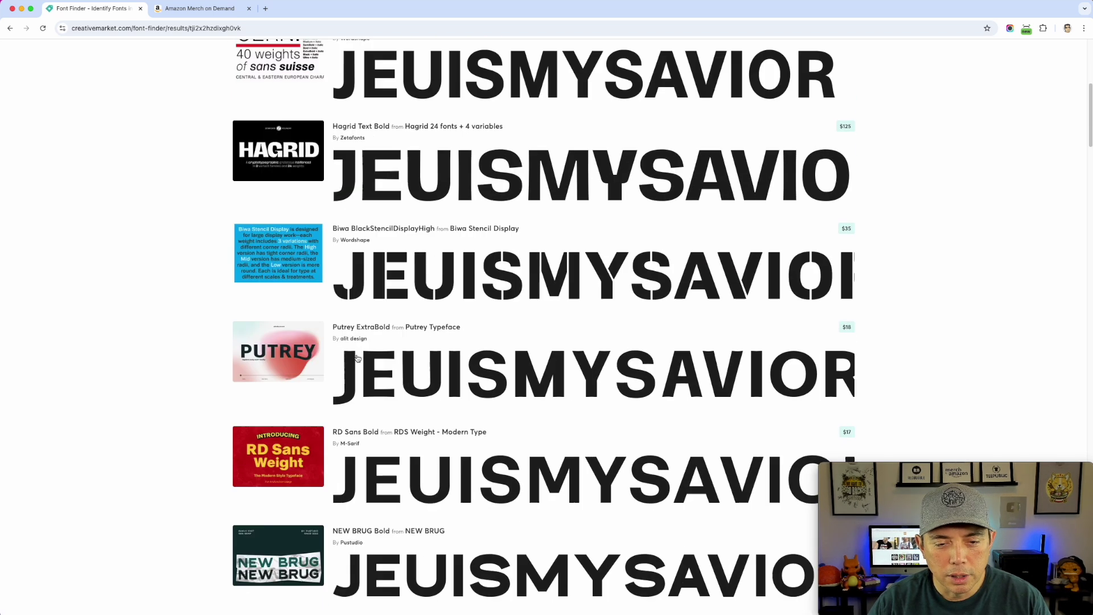
Open the matching Biwa Stencil Display font and examine its type samples, product details and the fonts customers also bought
{"action": "left_click", "coordinate": [285, 212]}
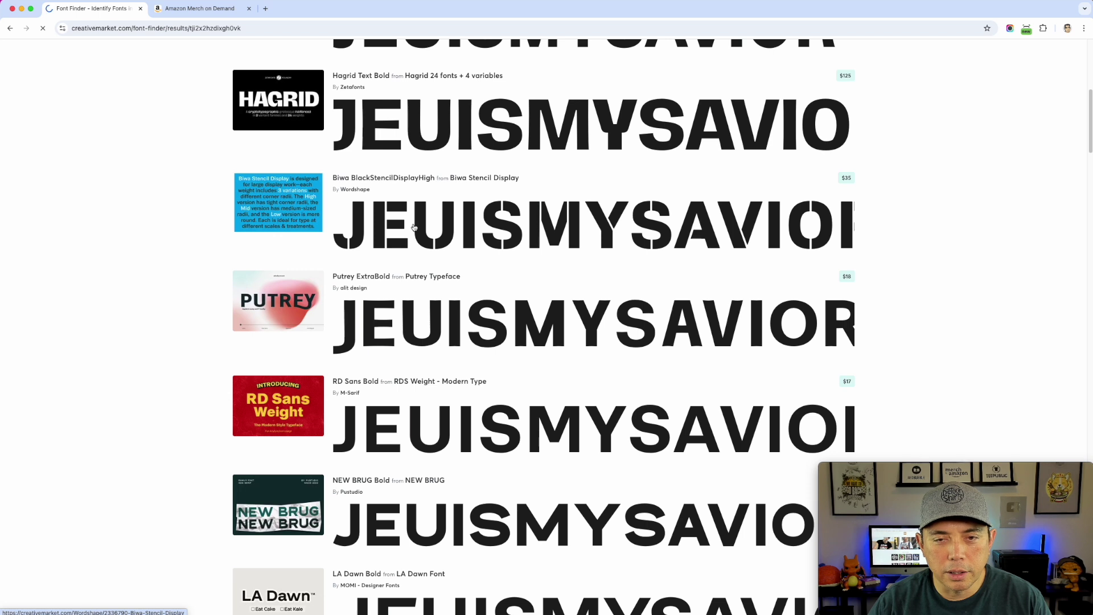
{"action": "scroll", "coordinate": [286, 382], "scroll_direction": "down", "scroll_amount": 4}
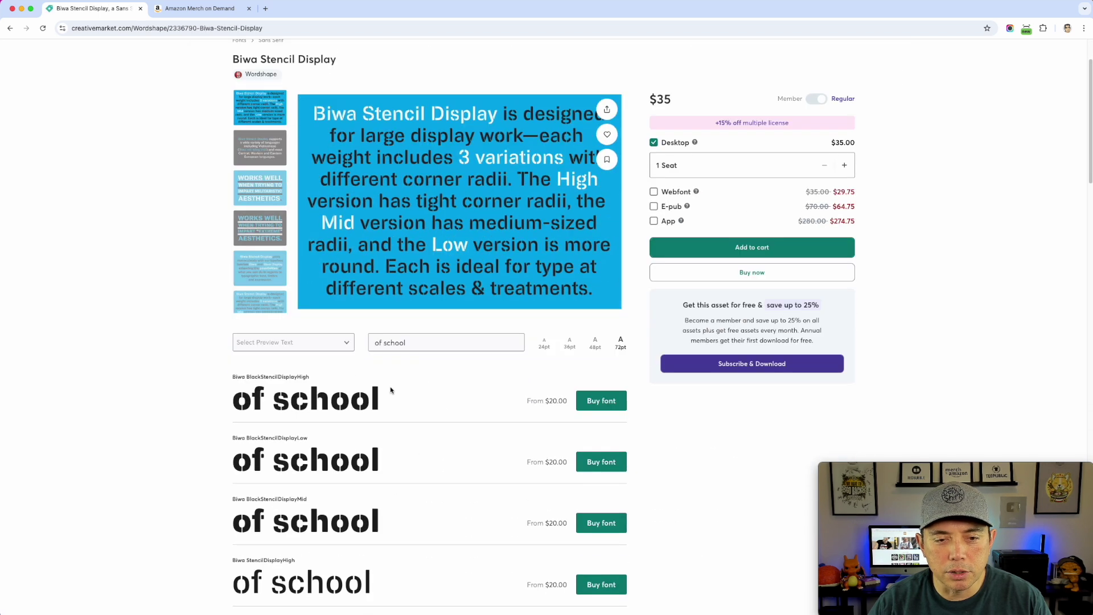
{"action": "scroll", "coordinate": [285, 382], "scroll_direction": "down", "scroll_amount": 3}
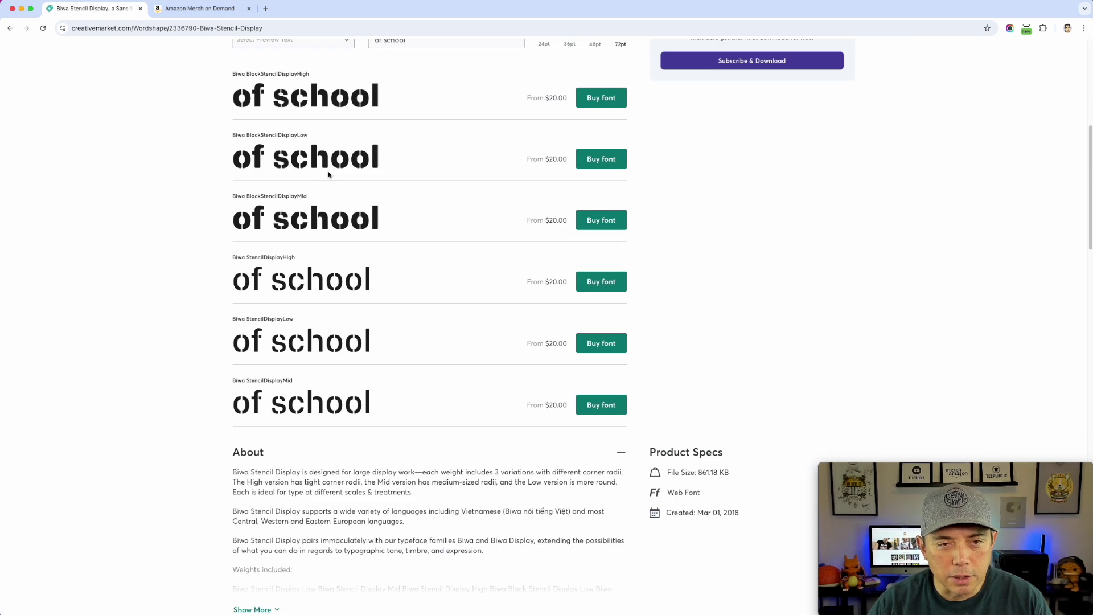
{"action": "scroll", "coordinate": [429, 308], "scroll_direction": "up", "scroll_amount": 5}
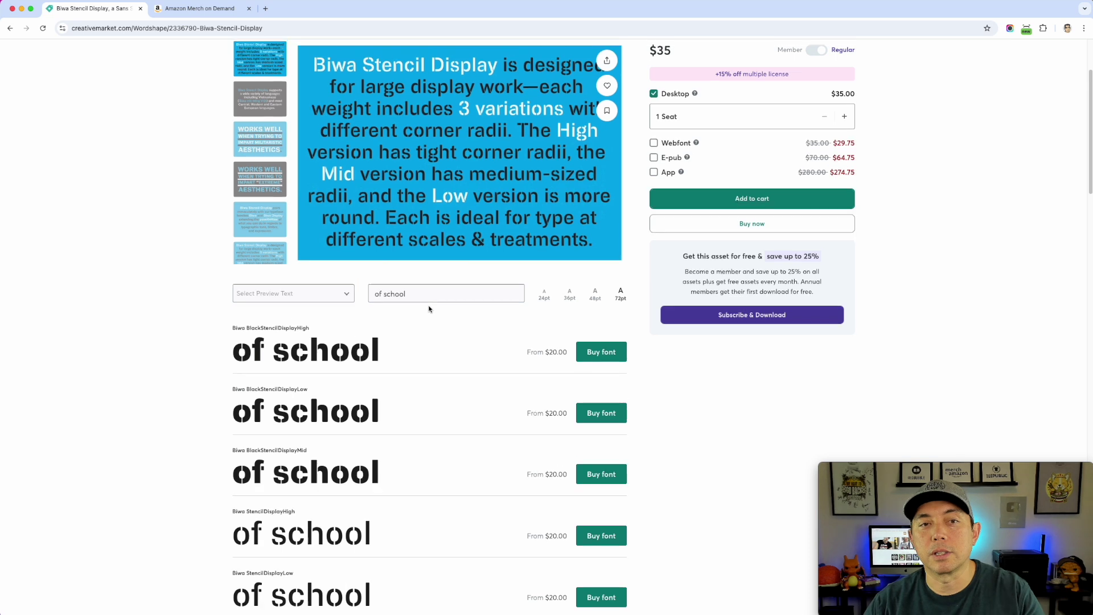
{"action": "scroll", "coordinate": [429, 308], "scroll_direction": "up", "scroll_amount": 2}
{"action": "scroll", "coordinate": [321, 401], "scroll_direction": "down", "scroll_amount": 1}
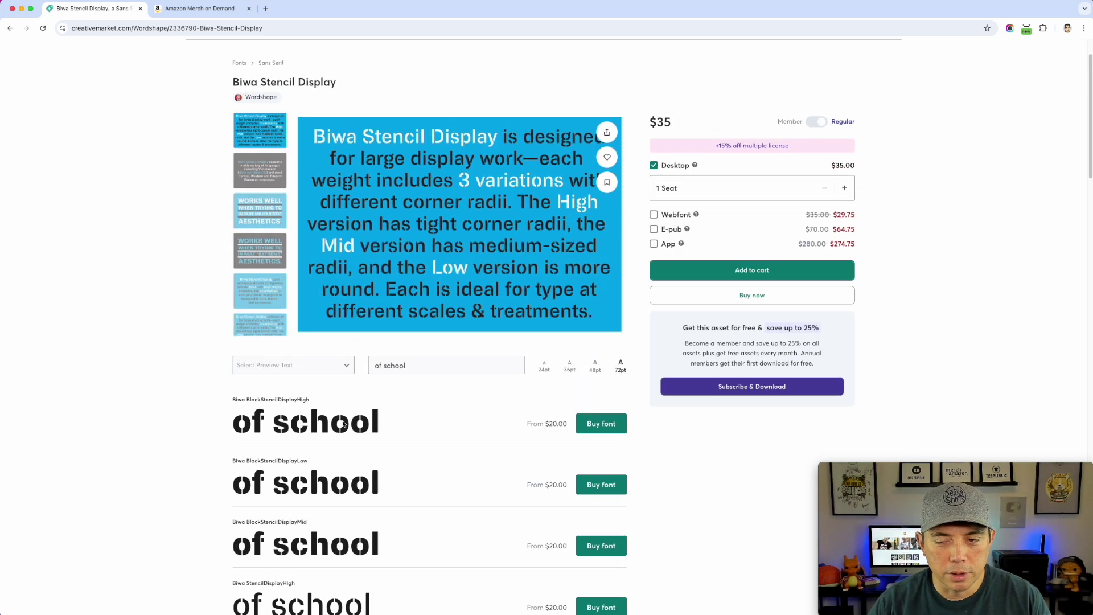
{"action": "scroll", "coordinate": [458, 408], "scroll_direction": "down", "scroll_amount": 14}
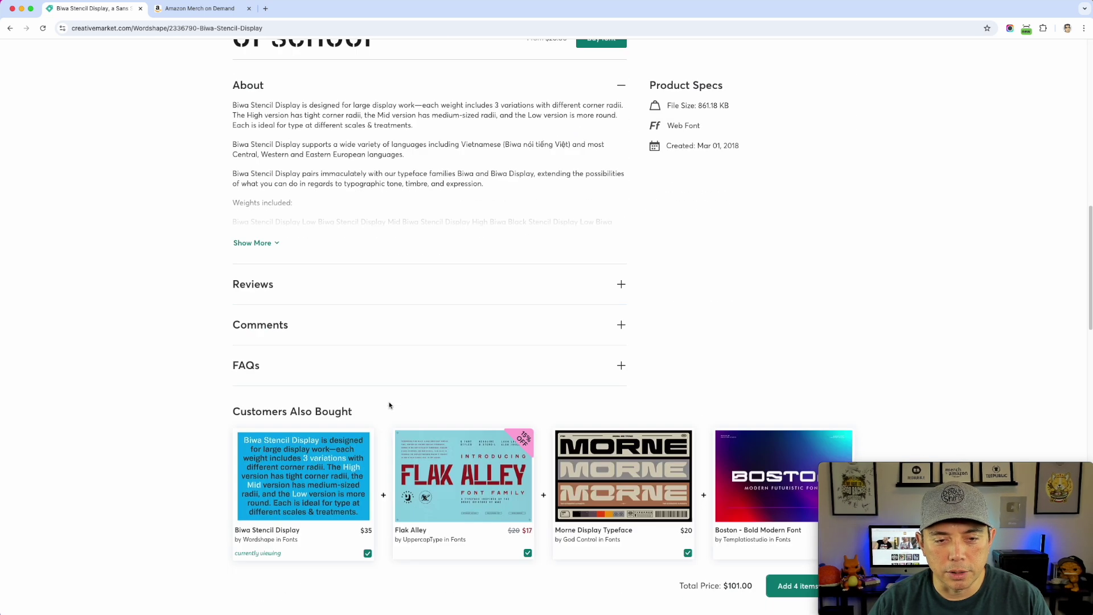
{"action": "scroll", "coordinate": [390, 405], "scroll_direction": "down", "scroll_amount": 2}
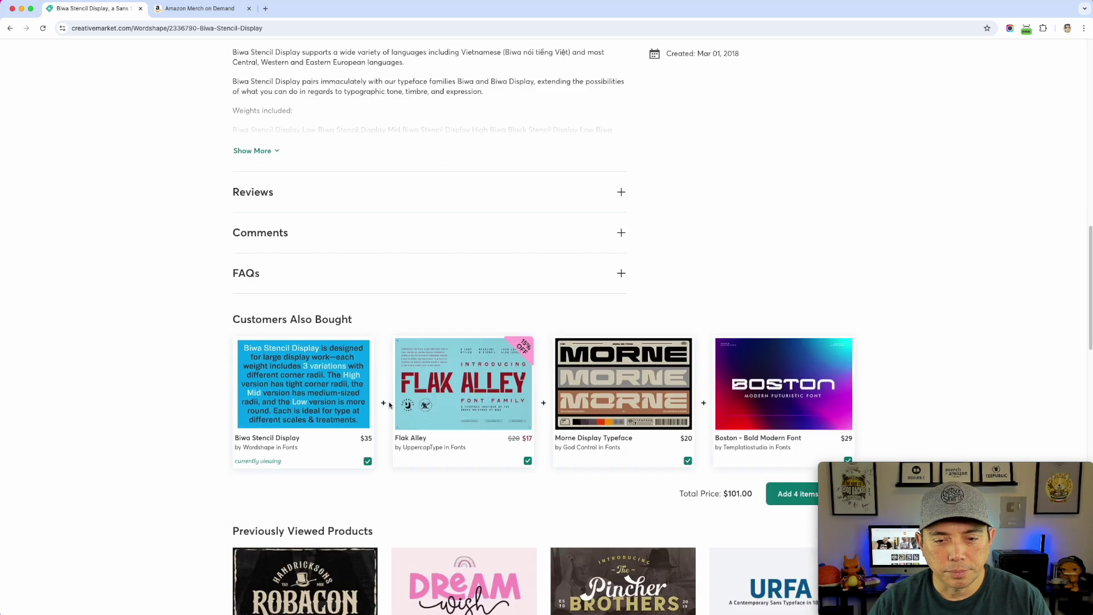
Open Flak Alley from the fonts customers also bought, examine its regular and stencil styles, and return to the Font Finder results
{"action": "left_click", "coordinate": [450, 388]}
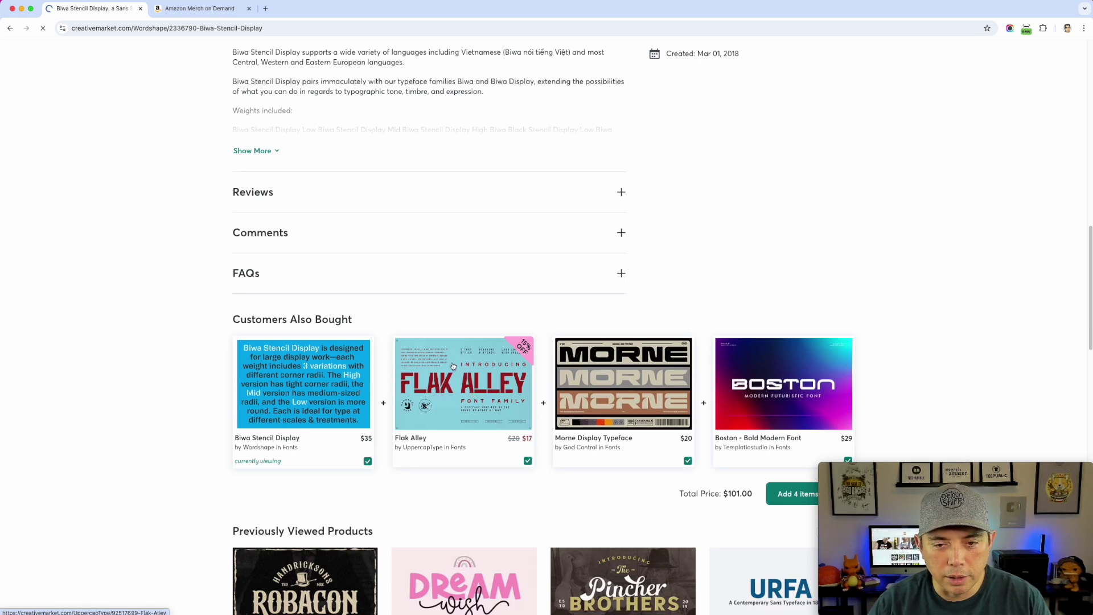
{"action": "scroll", "coordinate": [404, 396], "scroll_direction": "down", "scroll_amount": 4}
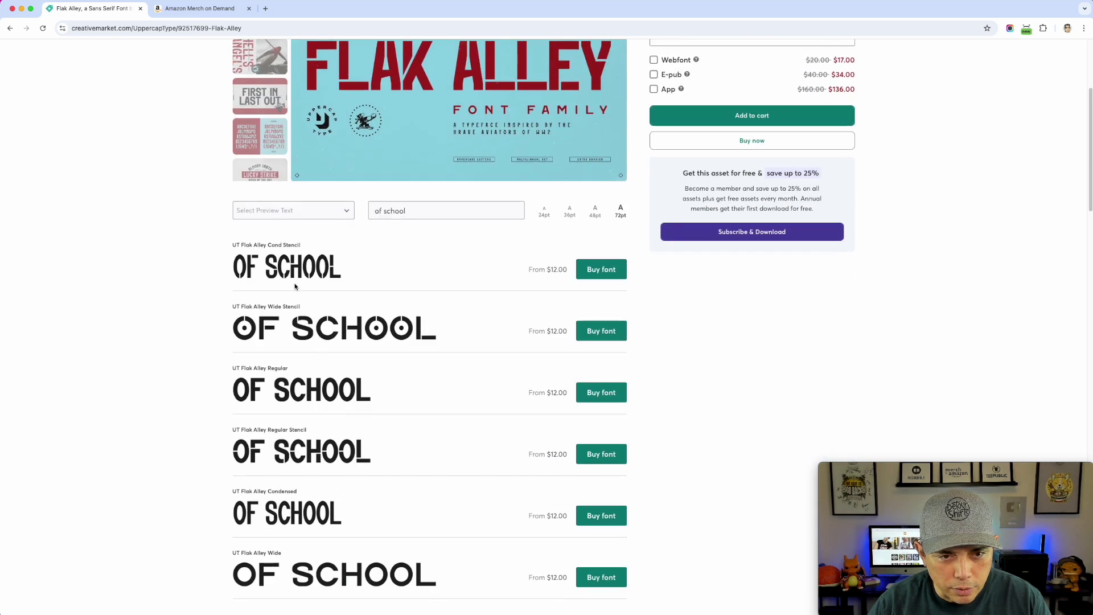
{"action": "scroll", "coordinate": [297, 290], "scroll_direction": "down", "scroll_amount": 3}
{"action": "scroll", "coordinate": [353, 420], "scroll_direction": "up", "scroll_amount": 7}
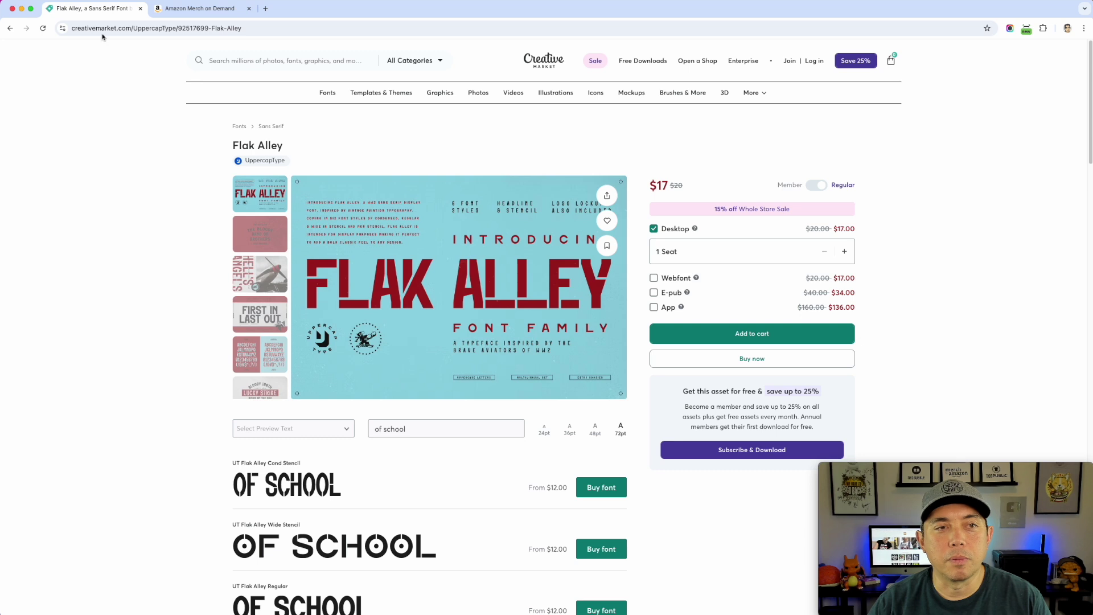
{"action": "left_click", "coordinate": [10, 30]}
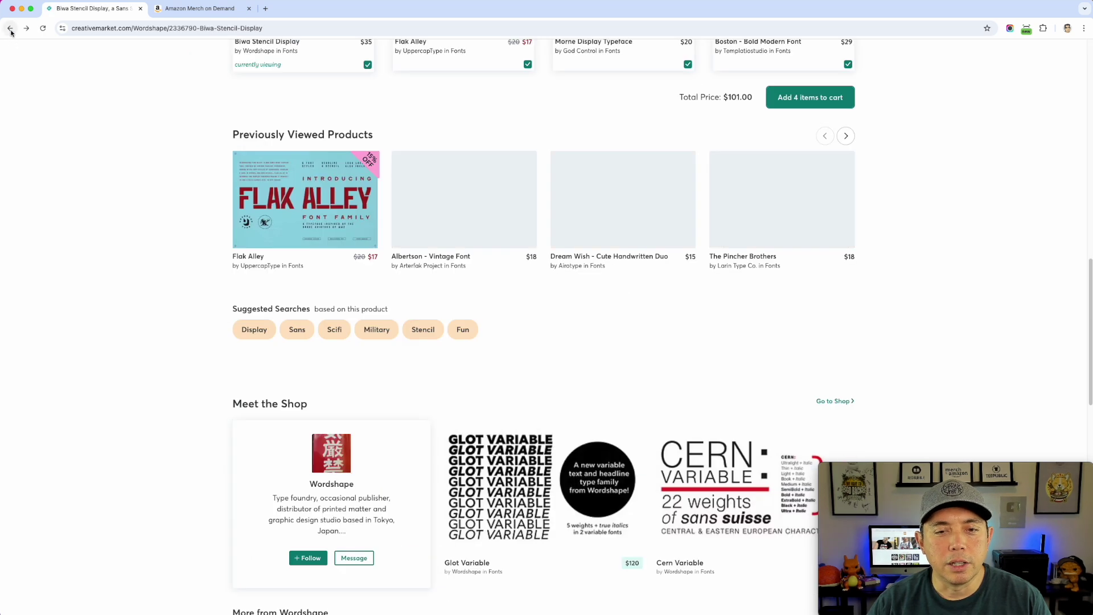
{"action": "left_click", "coordinate": [11, 29]}
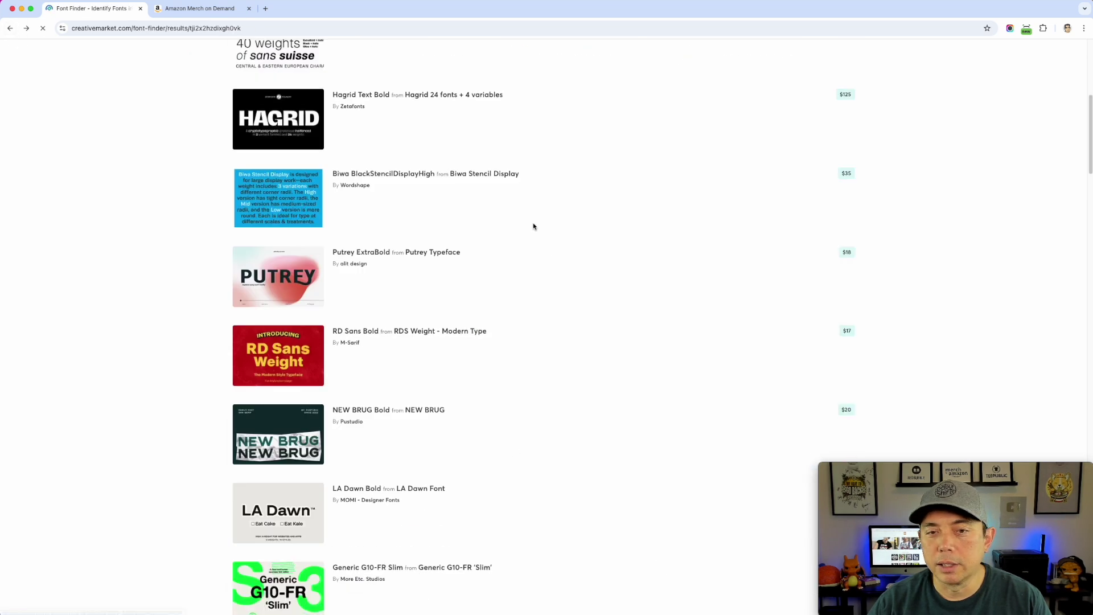
Switch to Amazon Merch on Demand, enlarge the "100 Days of School" coquette bow shirt image and screenshot its full design
{"action": "scroll", "coordinate": [498, 329], "scroll_direction": "down", "scroll_amount": 6}
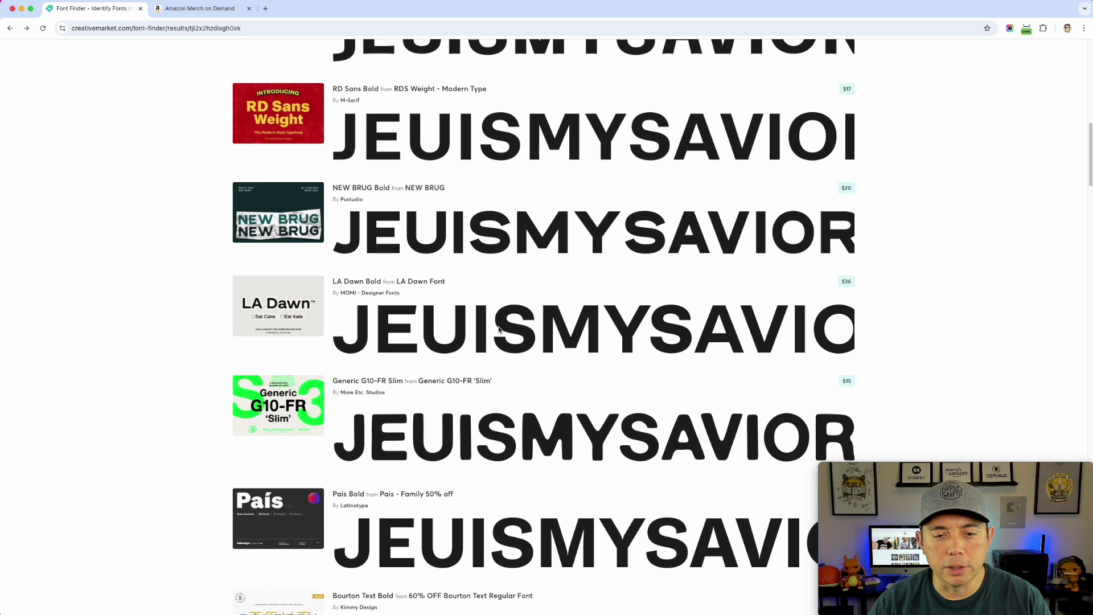
{"action": "key", "text": "ctrl+Tab"}
{"action": "left_click", "coordinate": [577, 153]}
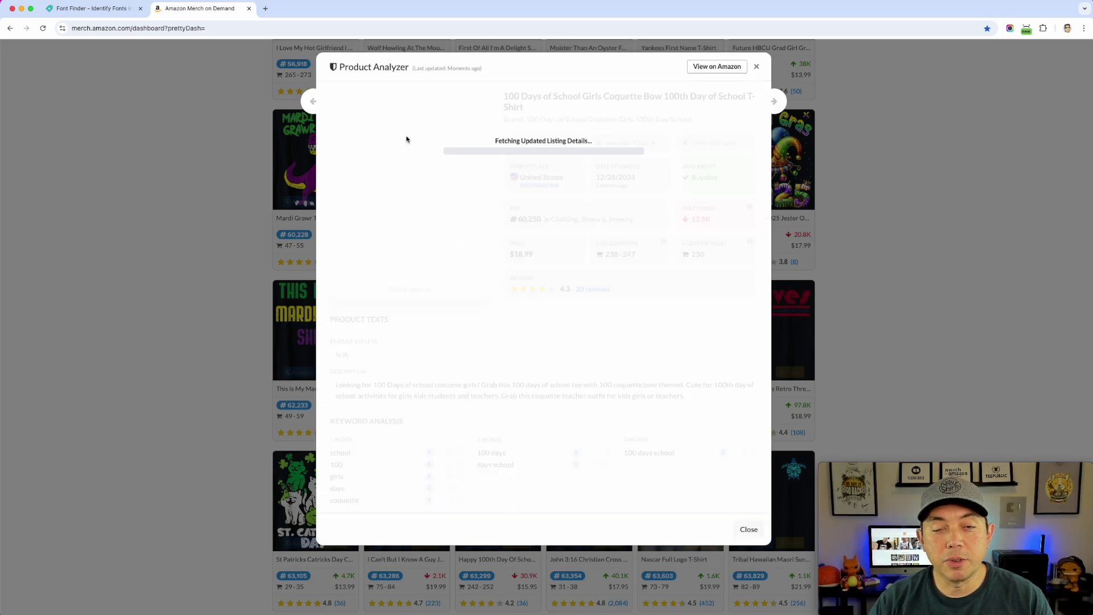
{"action": "left_click", "coordinate": [426, 194]}
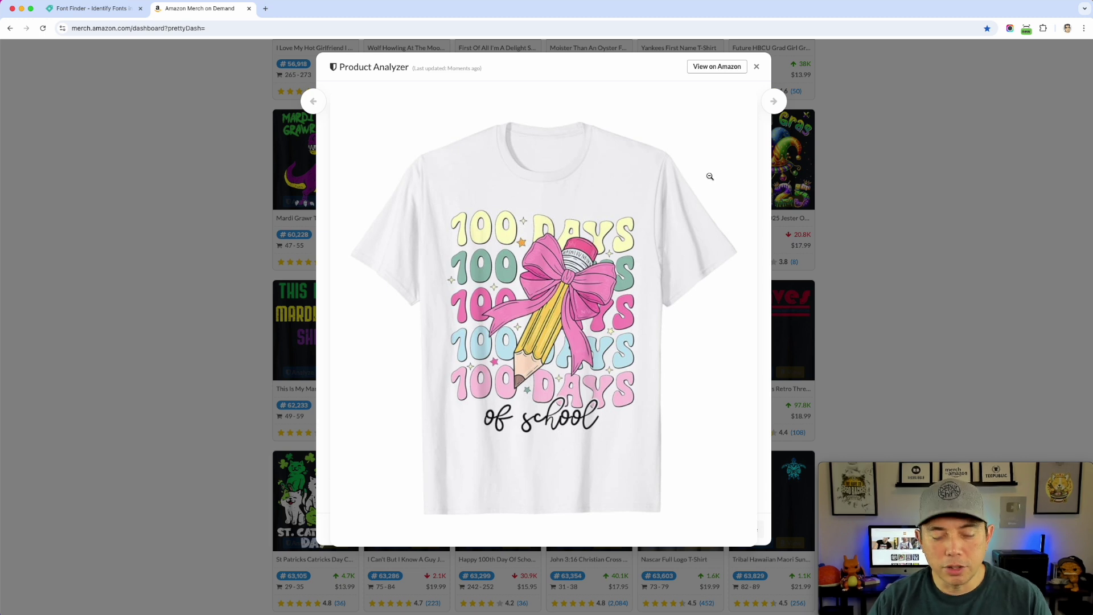
{"action": "key", "text": "super+shift+4"}
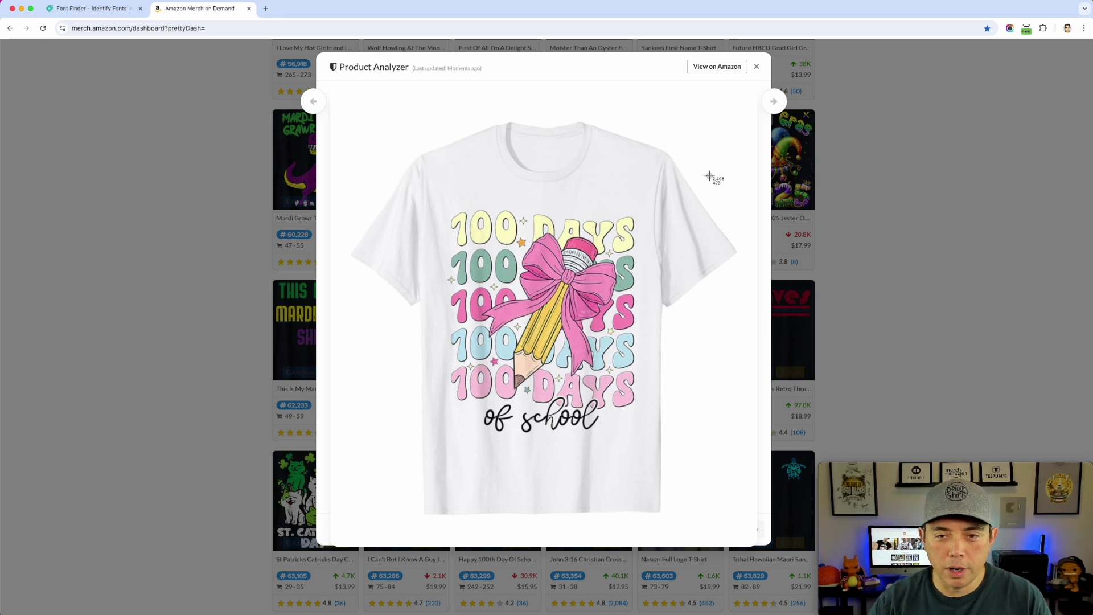
{"action": "left_click_drag", "start_coordinate": [437, 200], "coordinate": [650, 449]}
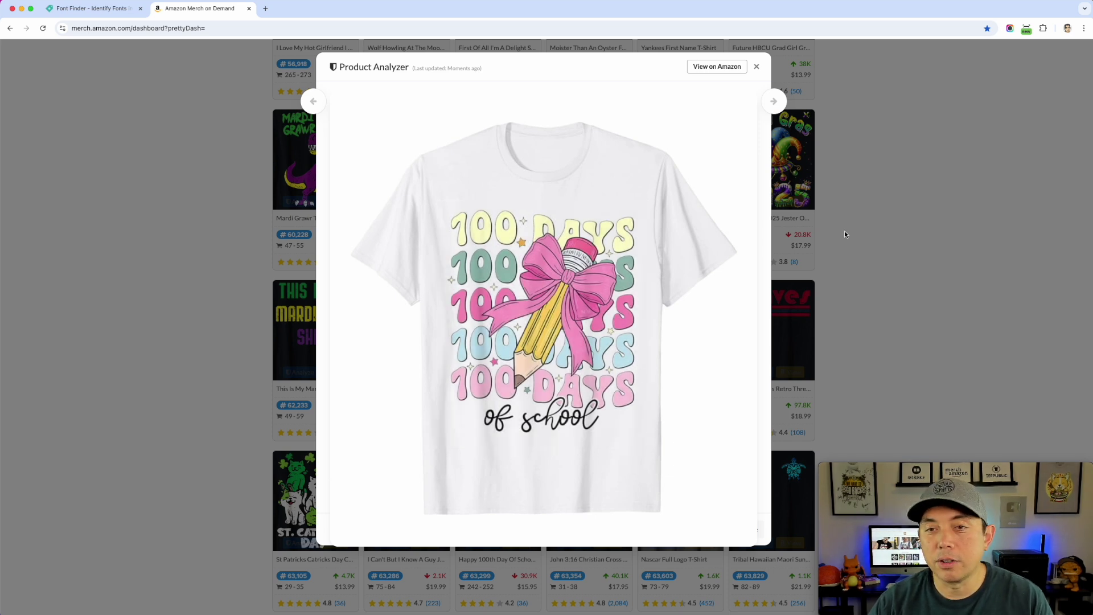
Start a new Font Finder search on Creative Market and upload the full "100 Days of School" design screenshot
{"action": "left_click", "coordinate": [85, 9]}
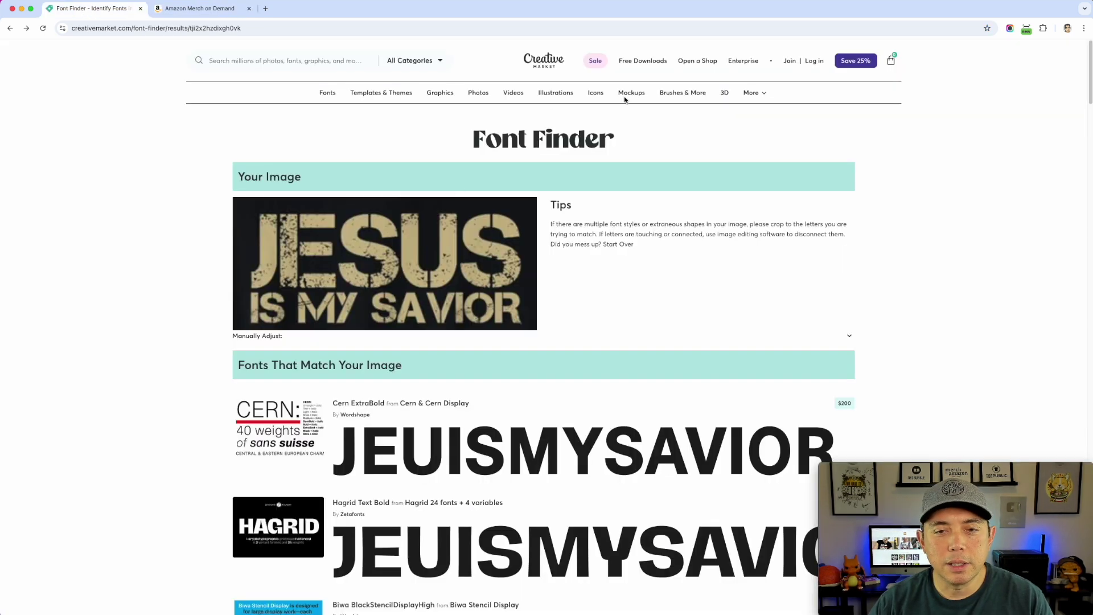
{"action": "mouse_move", "coordinate": [328, 97]}
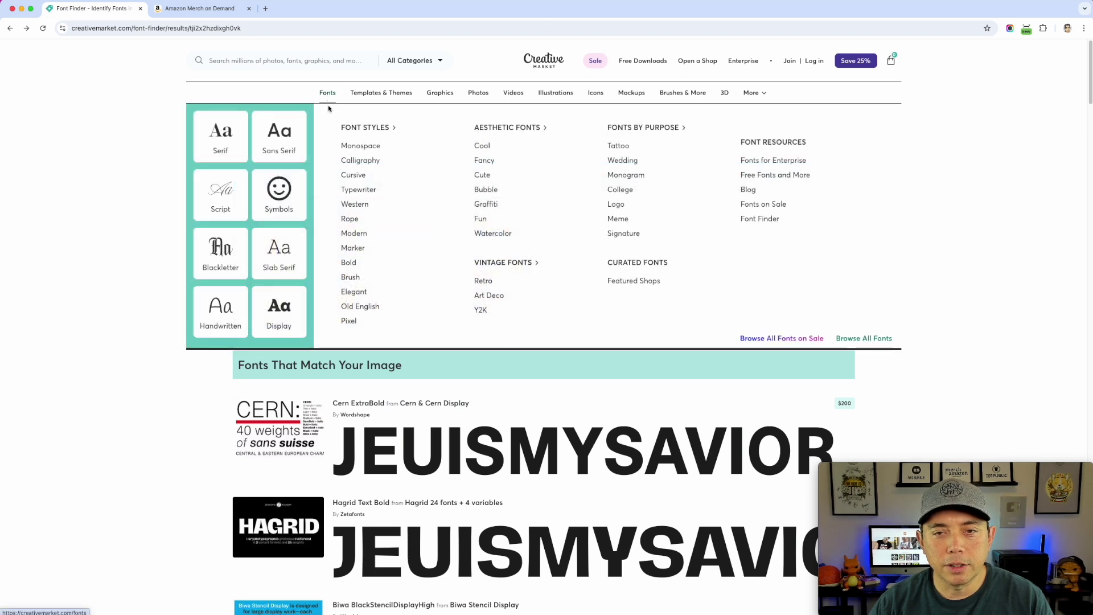
{"action": "left_click", "coordinate": [766, 218]}
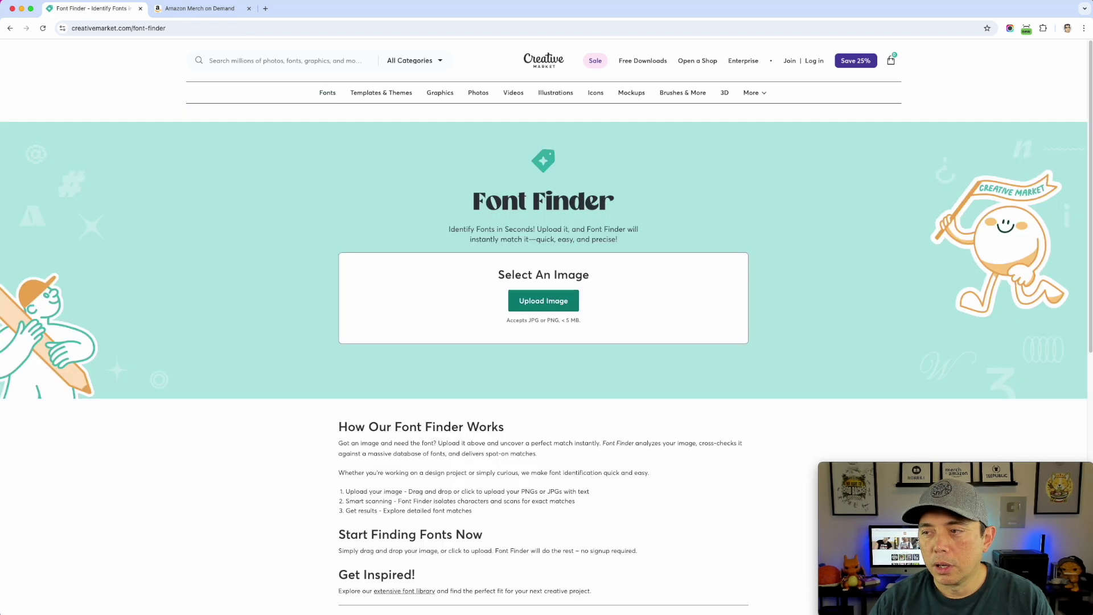
{"action": "left_click_drag", "start_coordinate": [1092, 318], "coordinate": [626, 319]}
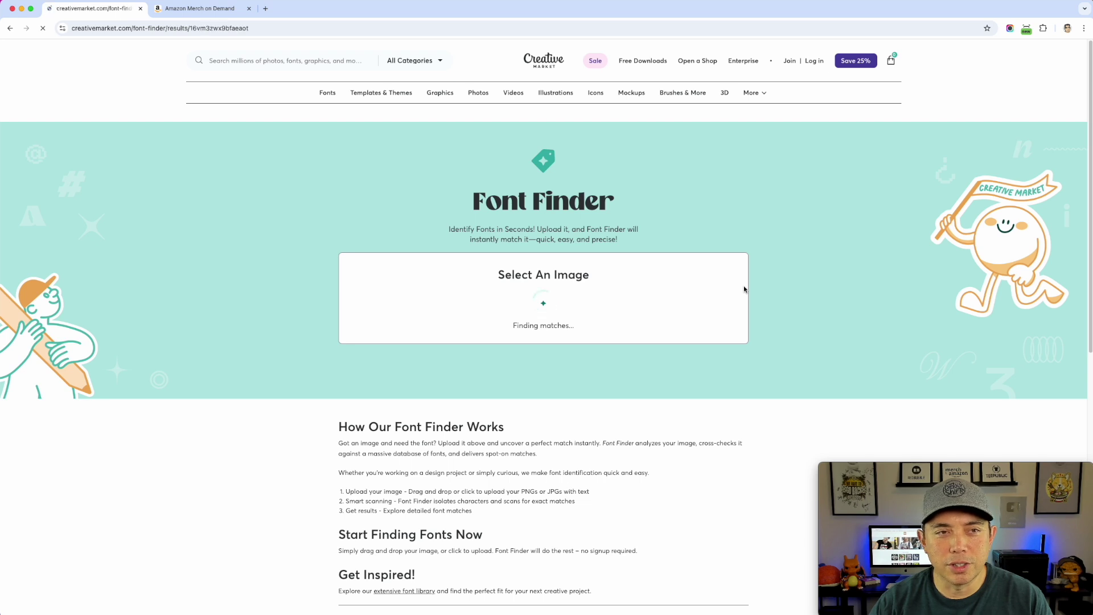
Label the solid bubble-style characters as 1, 1, 0, 0 and S in the manual adjustment grid, and rerun the font match
{"action": "scroll", "coordinate": [649, 376], "scroll_direction": "down", "scroll_amount": 3}
{"action": "scroll", "coordinate": [649, 376], "scroll_direction": "down", "scroll_amount": 4}
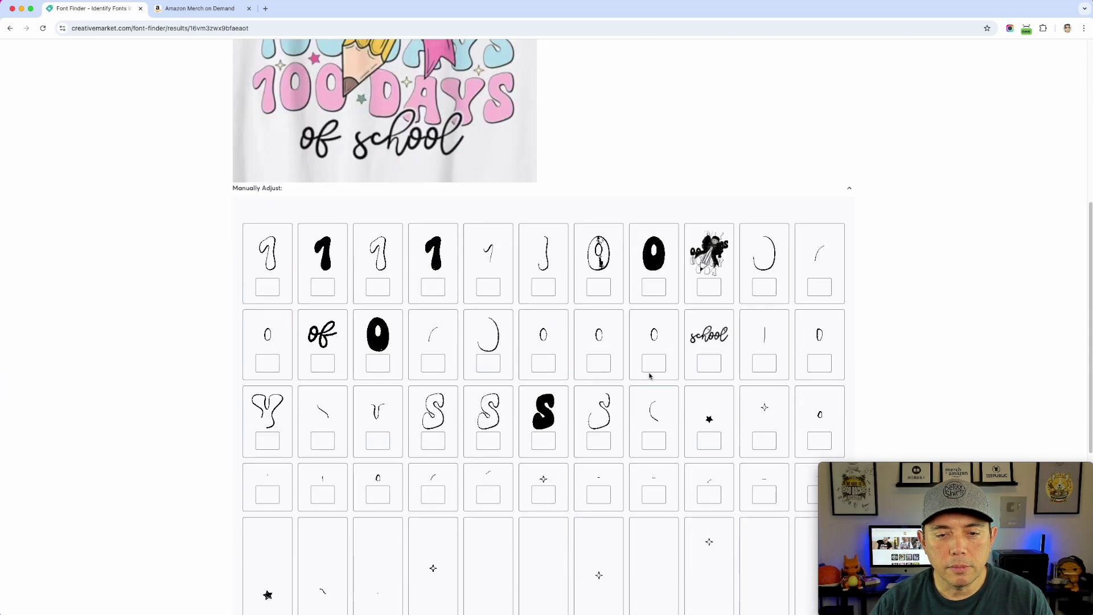
{"action": "scroll", "coordinate": [250, 205], "scroll_direction": "down", "scroll_amount": 3}
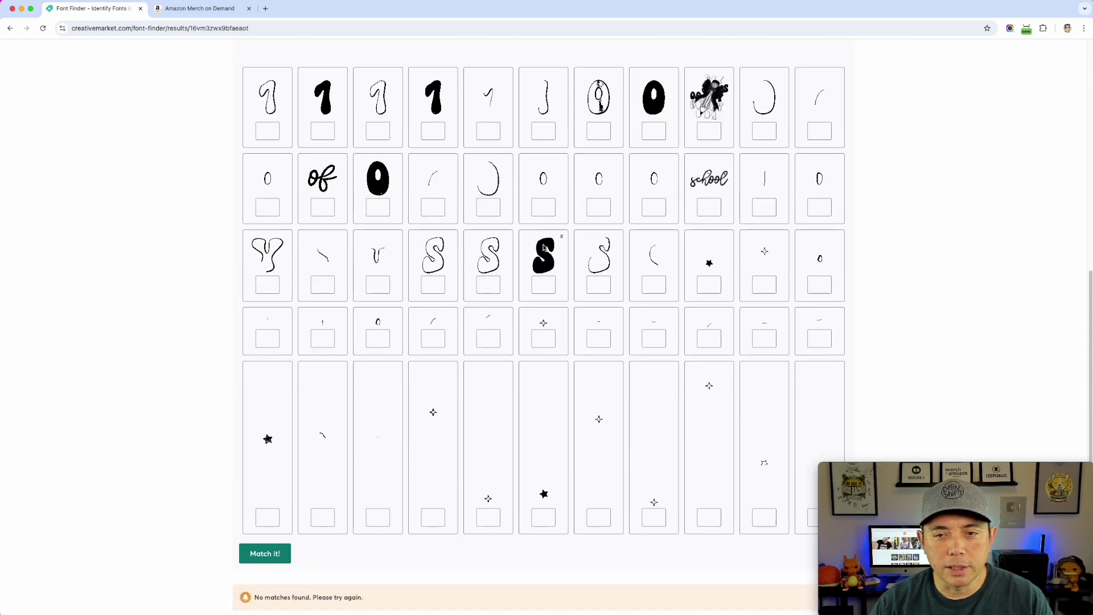
{"action": "scroll", "coordinate": [504, 222], "scroll_direction": "up", "scroll_amount": 5}
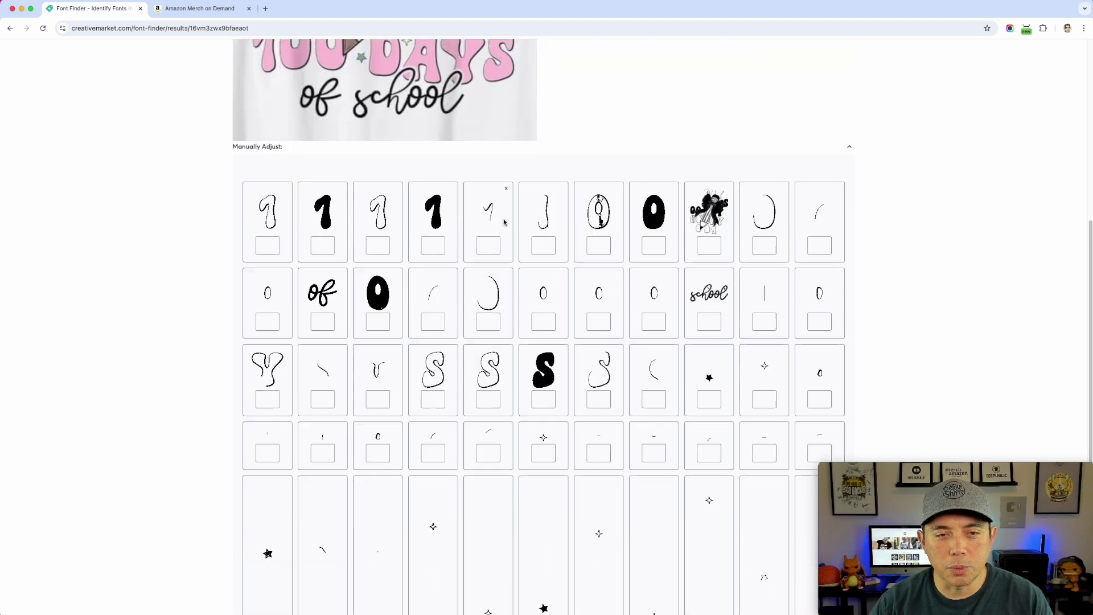
{"action": "scroll", "coordinate": [503, 222], "scroll_direction": "down", "scroll_amount": 2}
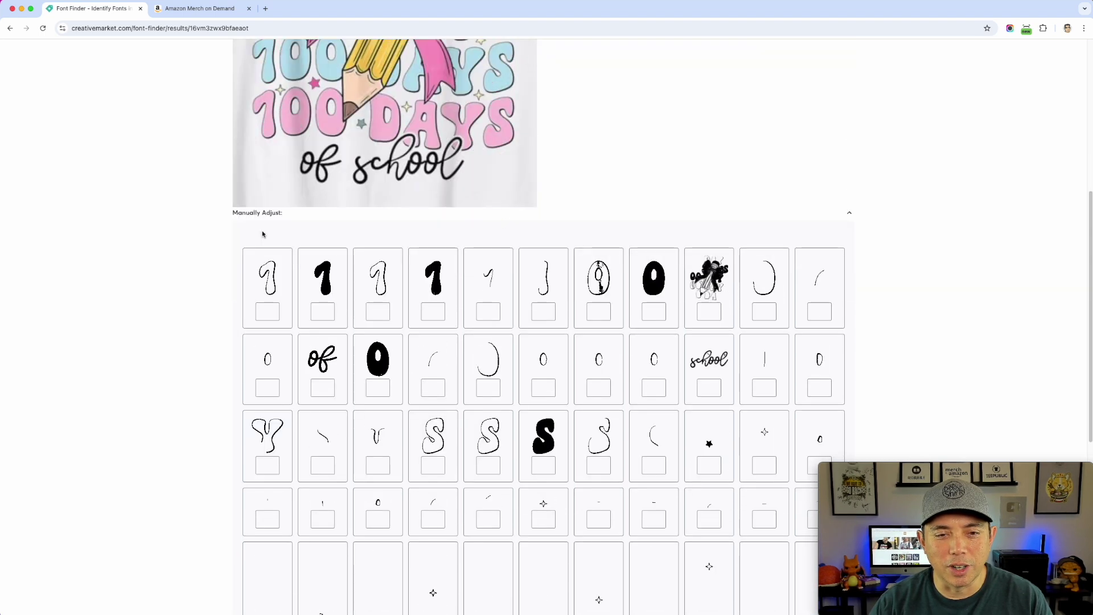
{"action": "left_click", "coordinate": [328, 317]}
{"action": "type", "text": "1"}
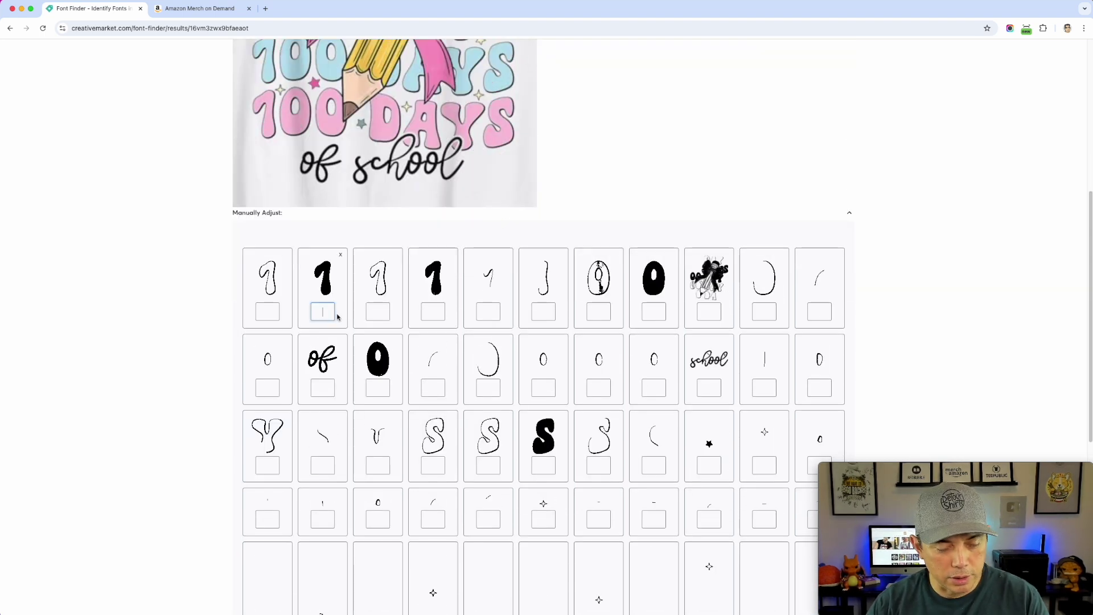
{"action": "left_click", "coordinate": [436, 311]}
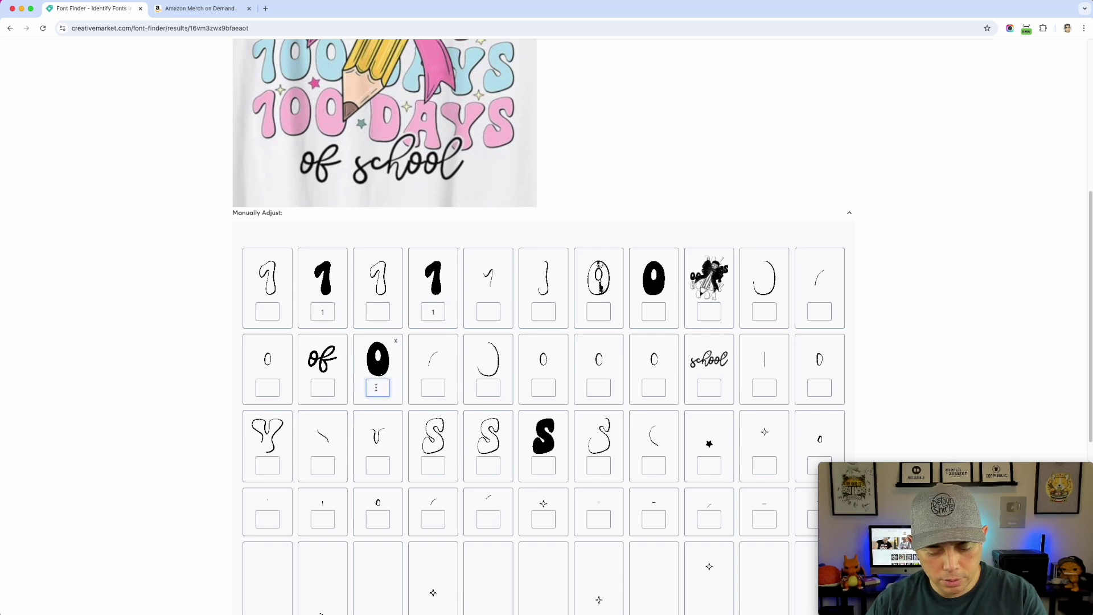
{"action": "type", "text": "0"}
{"action": "left_click", "coordinate": [654, 312]}
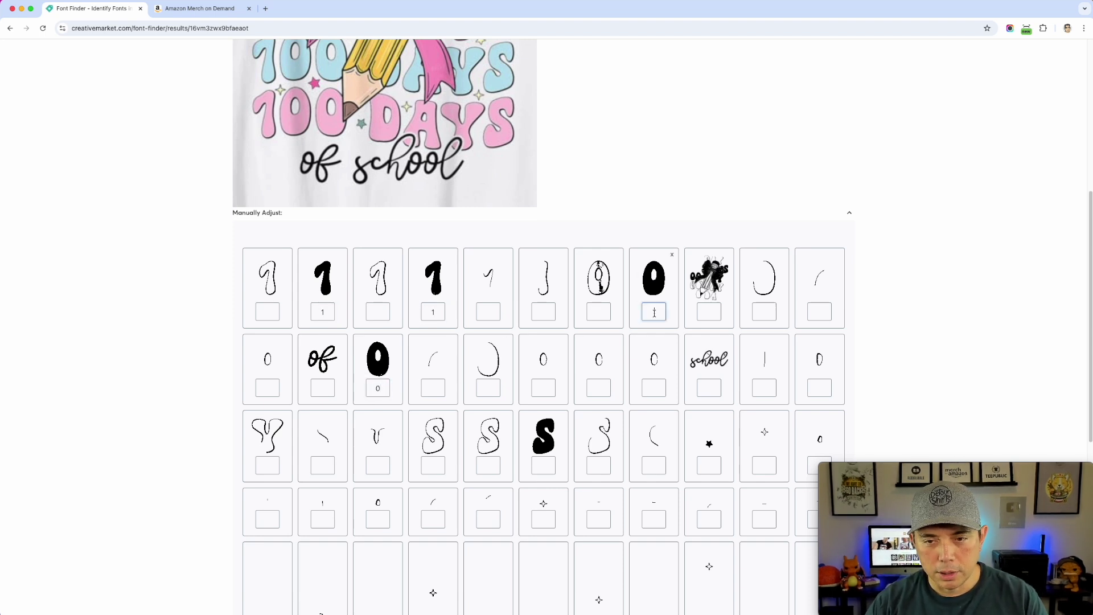
{"action": "type", "text": "0"}
{"action": "left_click", "coordinate": [543, 466]}
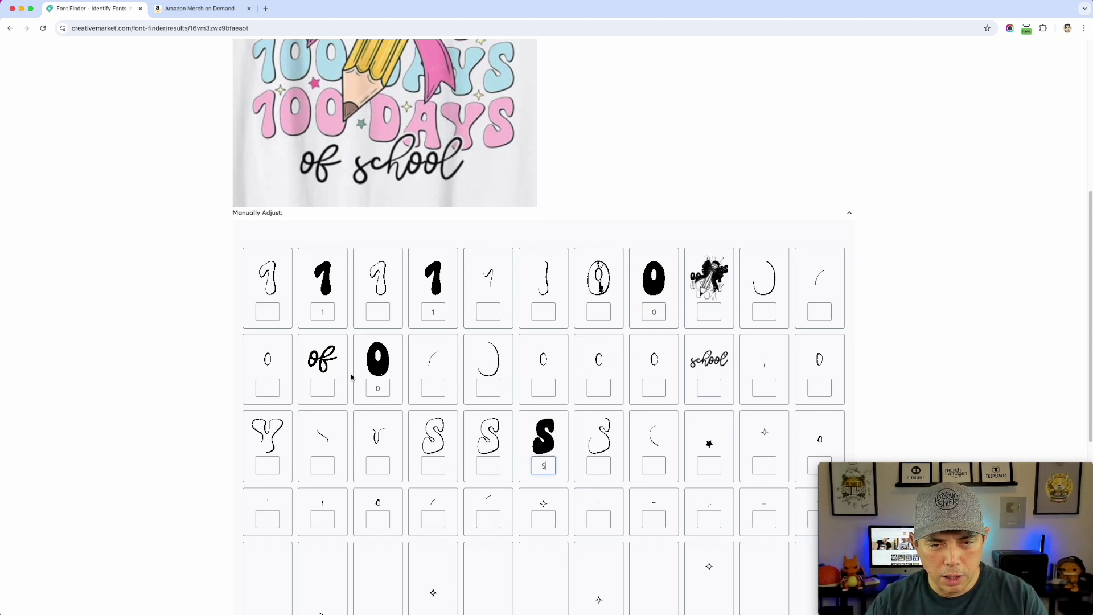
{"action": "type", "text": "S"}
{"action": "scroll", "coordinate": [413, 411], "scroll_direction": "down", "scroll_amount": 5}
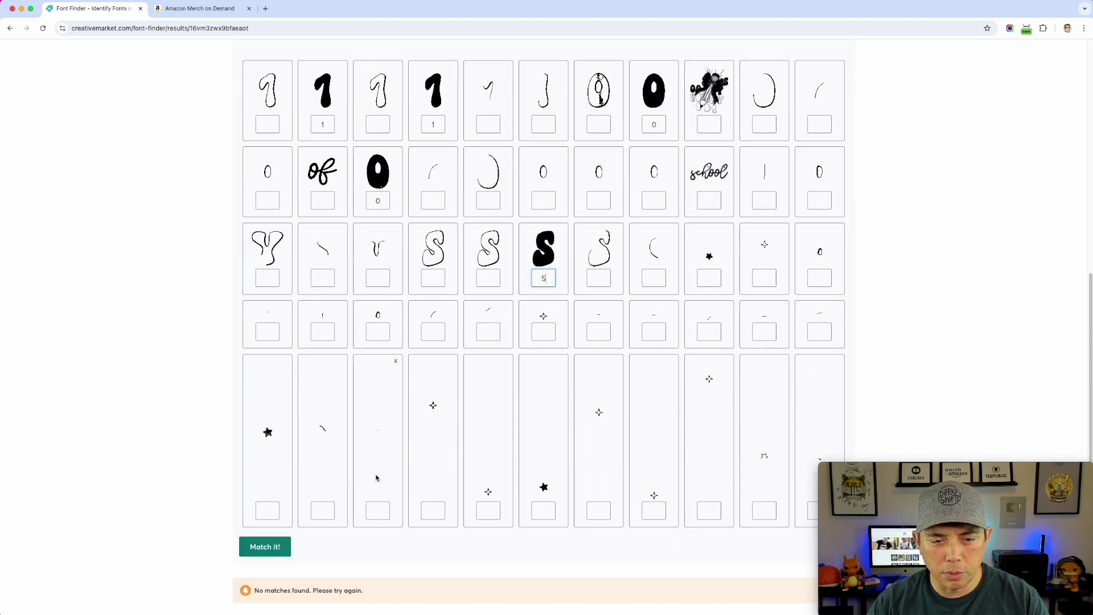
{"action": "left_click", "coordinate": [265, 546]}
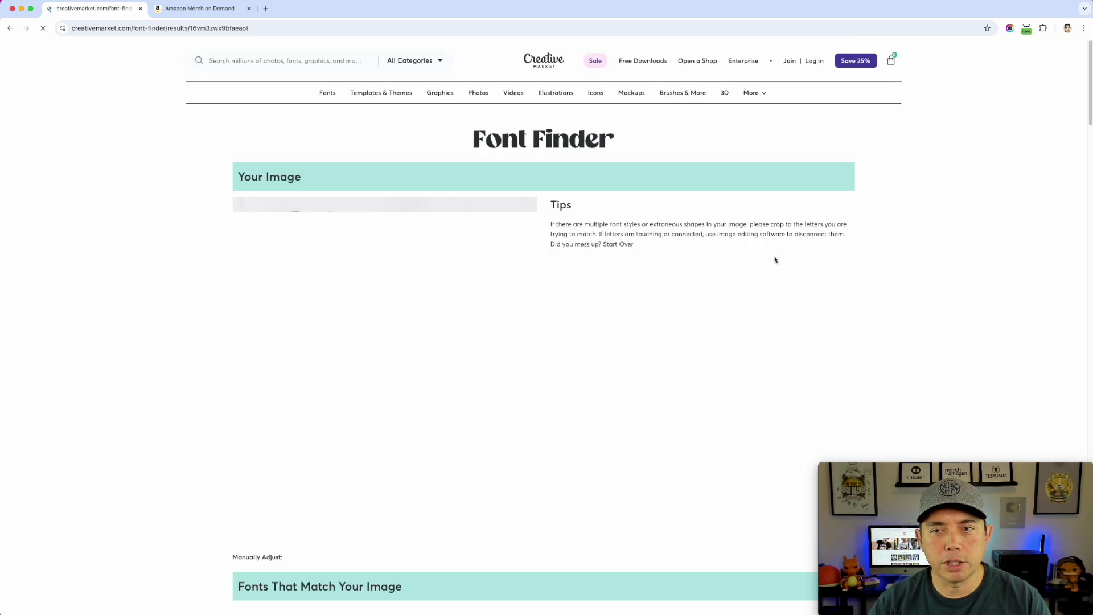
Compare the matching retro bubble fonts with the "100 DAYS" lettering in the uploaded image
{"action": "scroll", "coordinate": [631, 395], "scroll_direction": "down", "scroll_amount": 7}
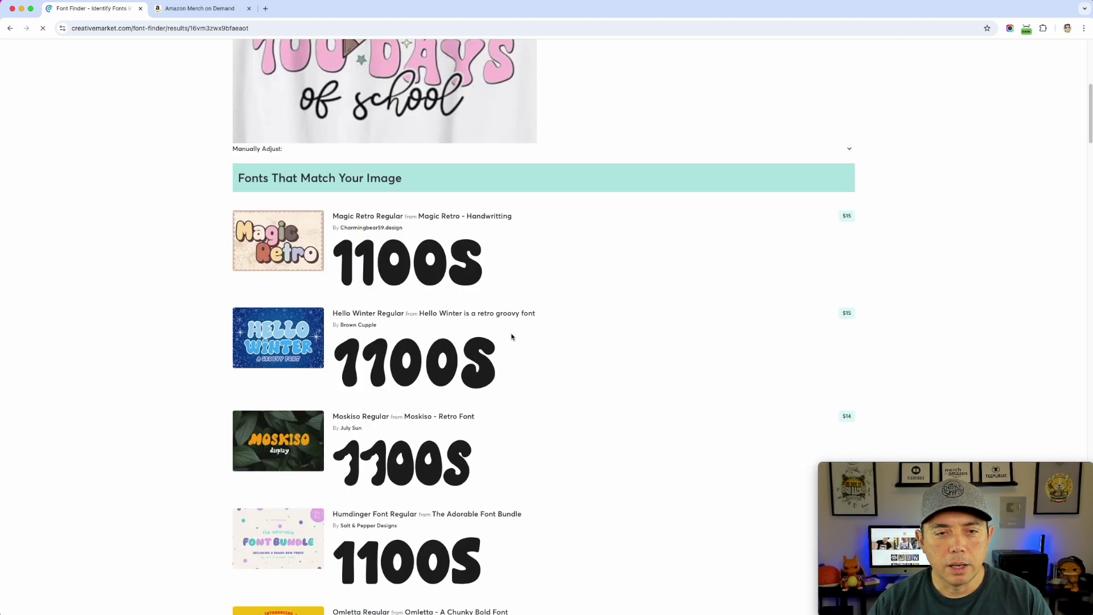
{"action": "scroll", "coordinate": [339, 341], "scroll_direction": "down", "scroll_amount": 1}
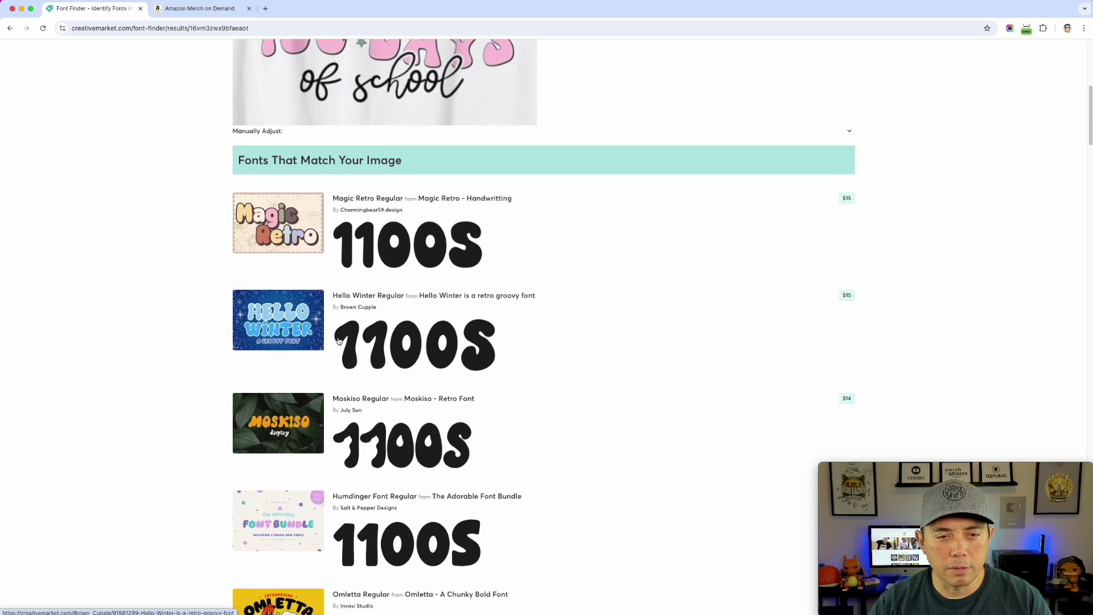
{"action": "scroll", "coordinate": [330, 342], "scroll_direction": "down", "scroll_amount": 5}
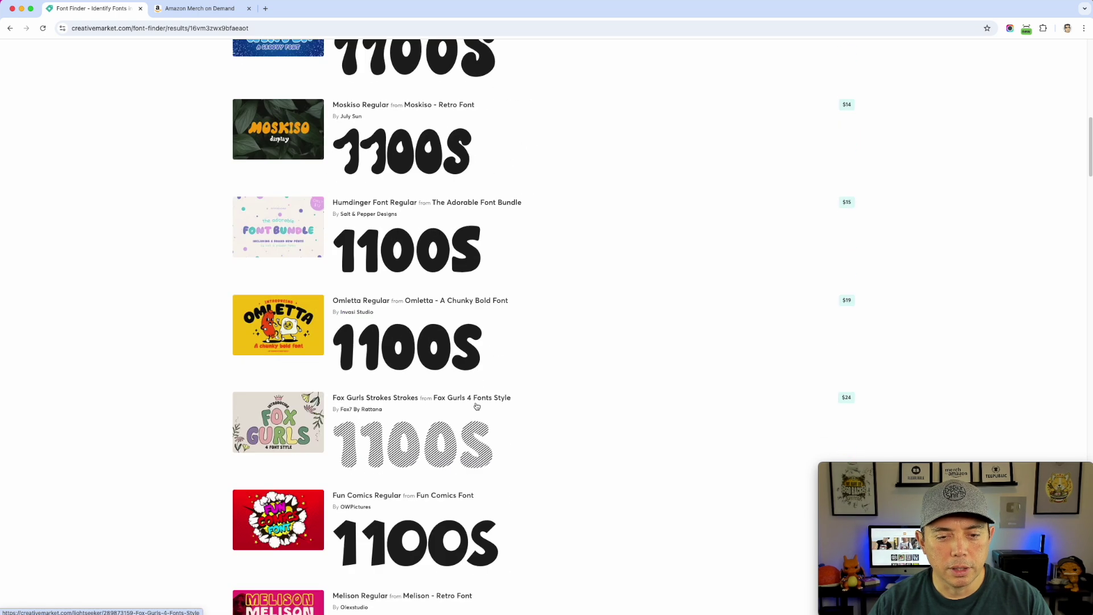
{"action": "scroll", "coordinate": [477, 406], "scroll_direction": "up", "scroll_amount": 4}
{"action": "scroll", "coordinate": [477, 406], "scroll_direction": "up", "scroll_amount": 2}
{"action": "scroll", "coordinate": [440, 137], "scroll_direction": "up", "scroll_amount": 3}
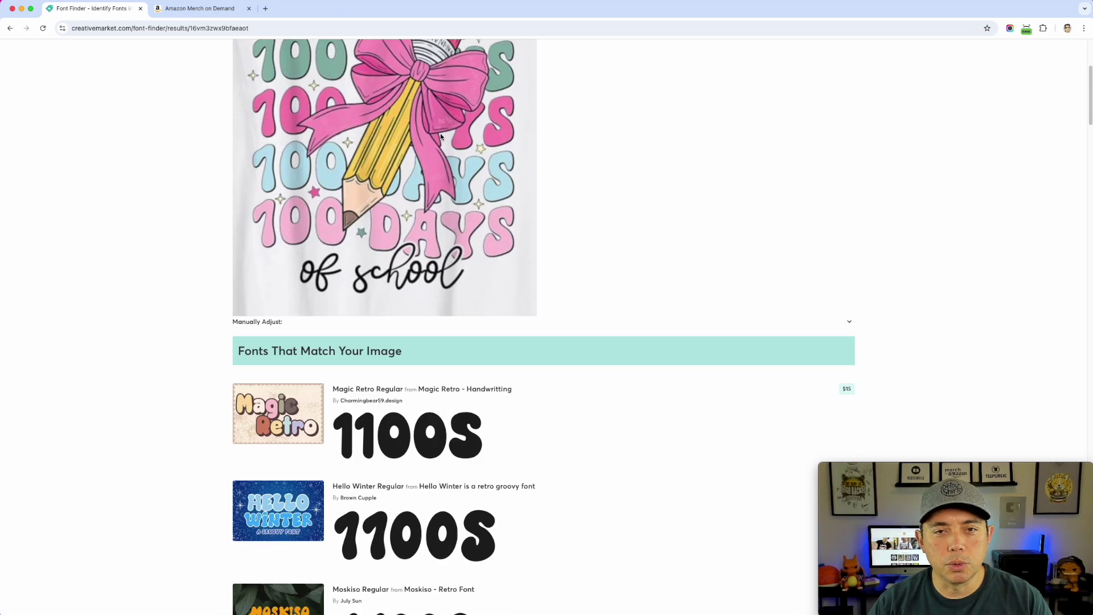
{"action": "scroll", "coordinate": [414, 240], "scroll_direction": "up", "scroll_amount": 5}
Screenshot only the "of school" script lettering from the shirt in Amazon Merch on Demand and upload it to a new Font Finder search
{"action": "left_click", "coordinate": [214, 9]}
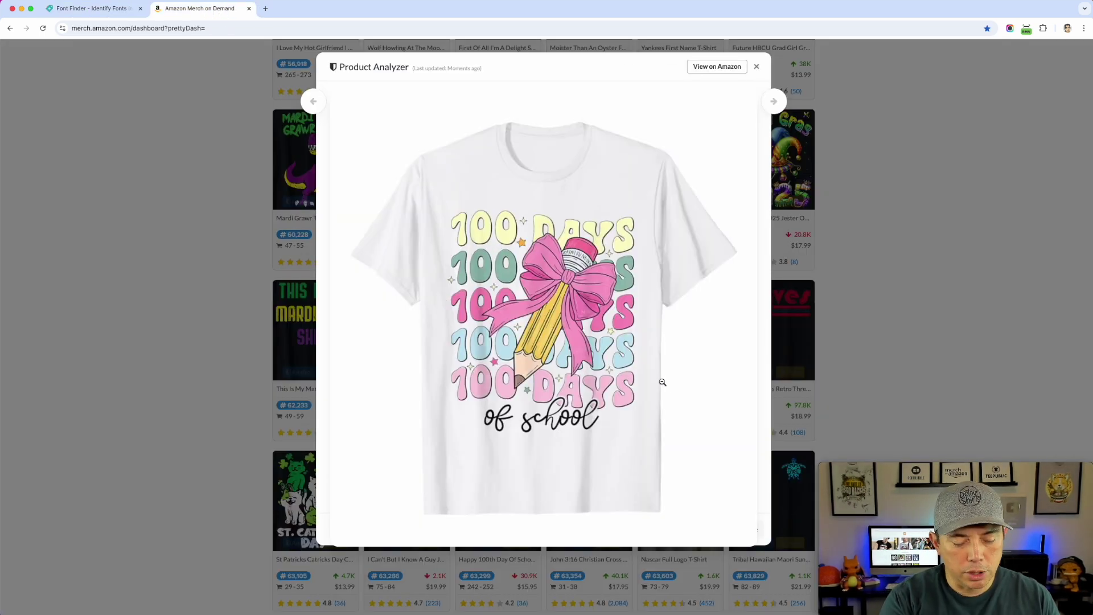
{"action": "key", "text": "super+shift+4"}
{"action": "left_click_drag", "start_coordinate": [474, 394], "coordinate": [608, 436]}
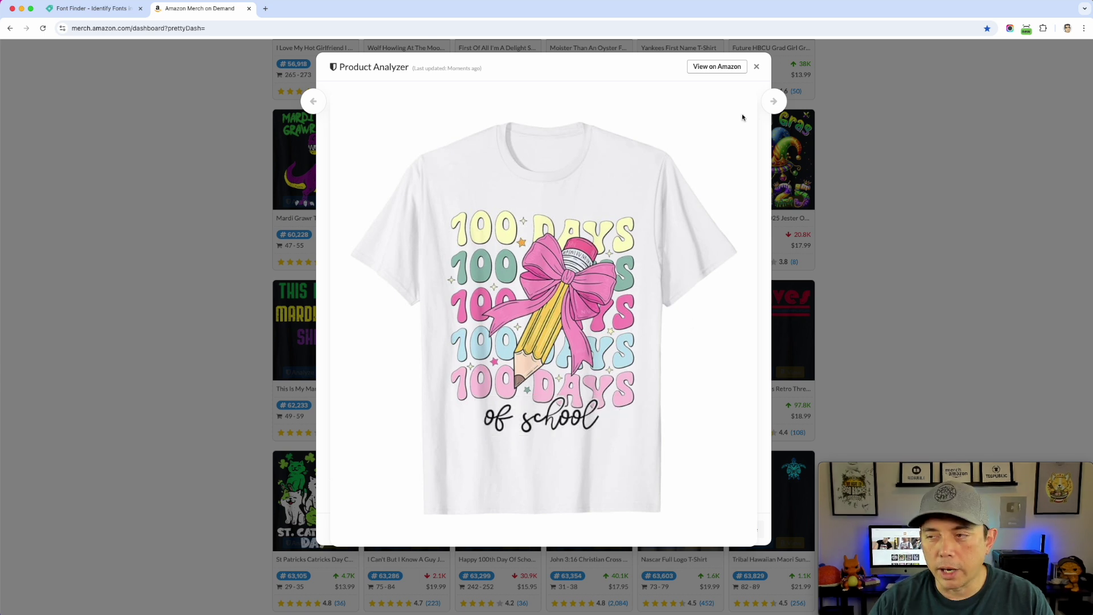
{"action": "left_click", "coordinate": [101, 10]}
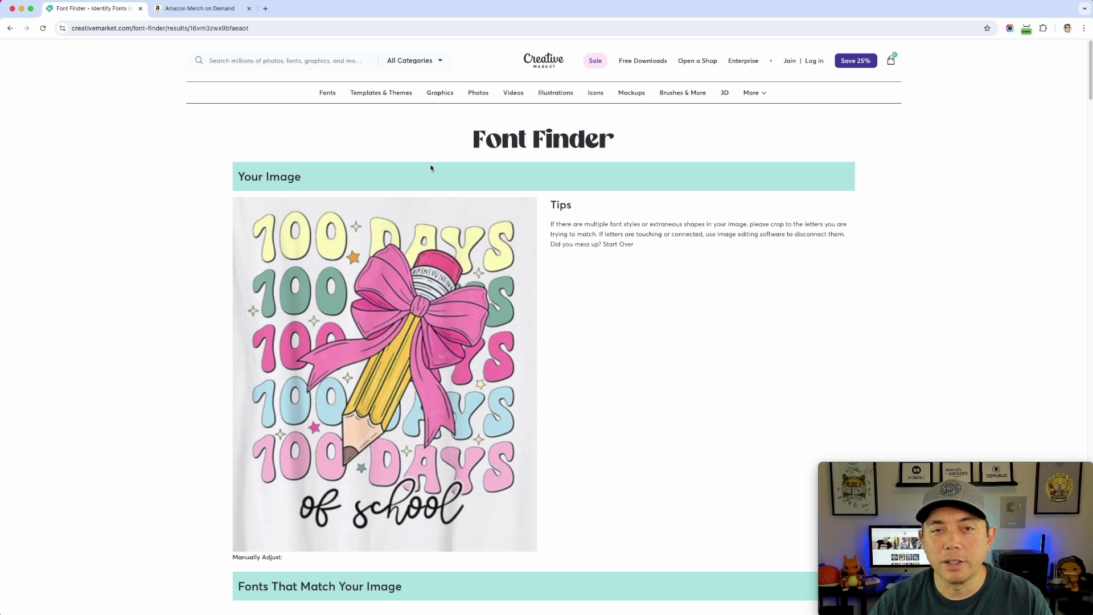
{"action": "mouse_move", "coordinate": [336, 95]}
{"action": "left_click", "coordinate": [761, 220]}
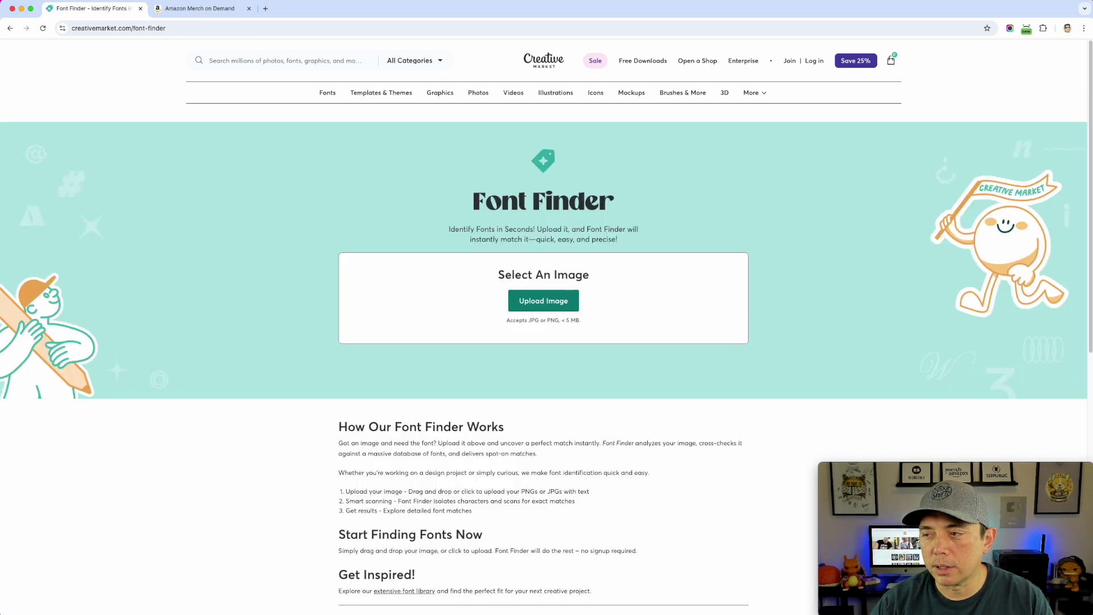
{"action": "left_click_drag", "start_coordinate": [617, 312], "coordinate": [541, 302]}
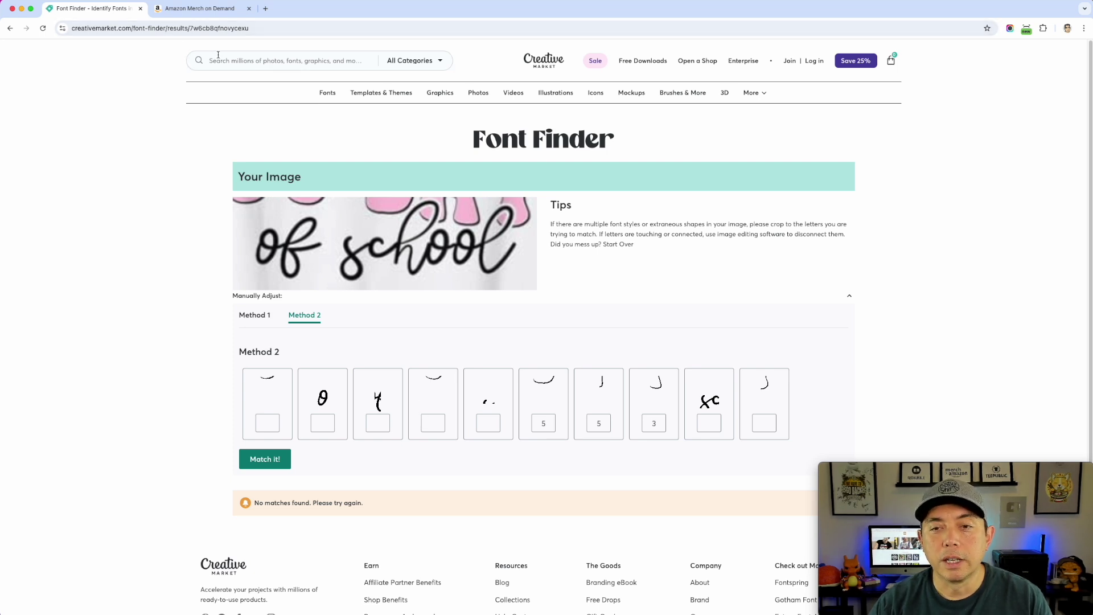
Open Photopea in a new browser tab and load the "of school" screenshot for editing
{"action": "left_click", "coordinate": [266, 10]}
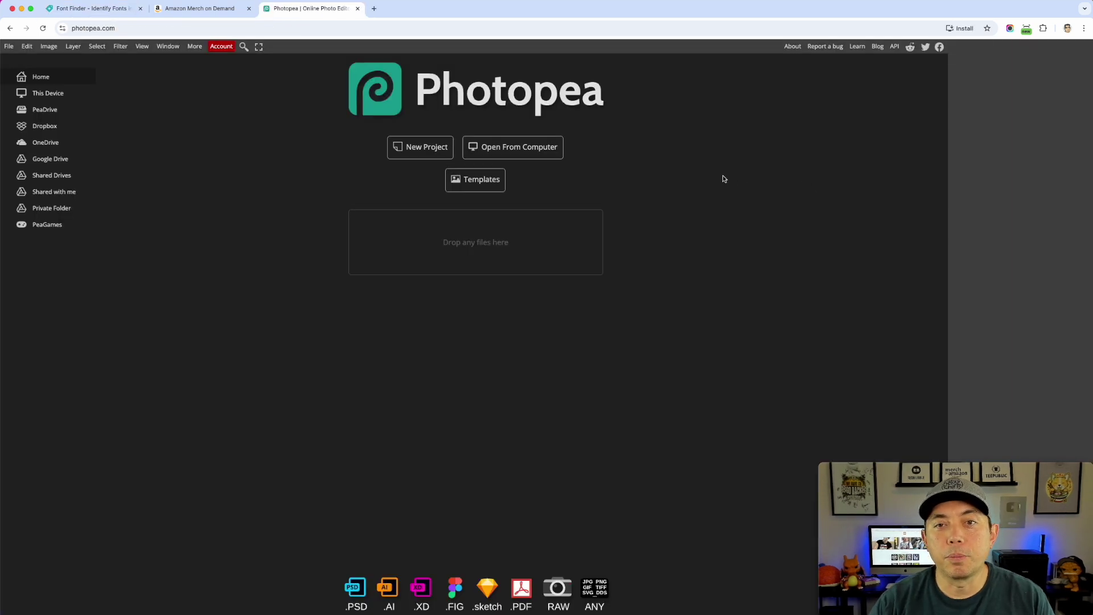
{"action": "left_click_drag", "start_coordinate": [1024, 563], "coordinate": [424, 242]}
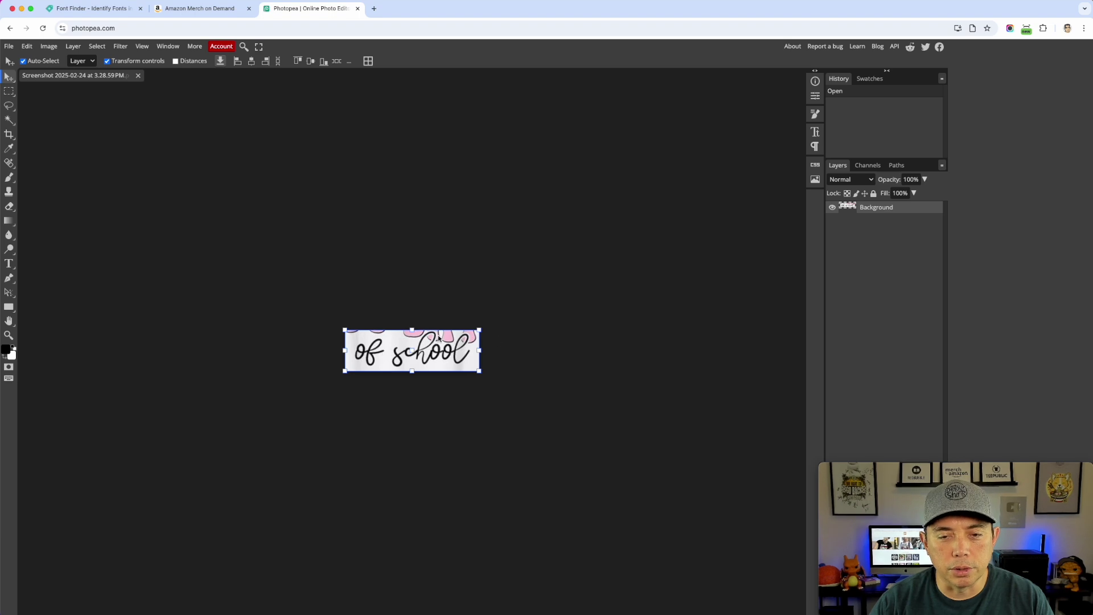
{"action": "key", "text": "super+equal"}
{"action": "key", "text": "super+equal"}
{"action": "key", "text": "super+equal"}
{"action": "key", "text": "super+equal"}
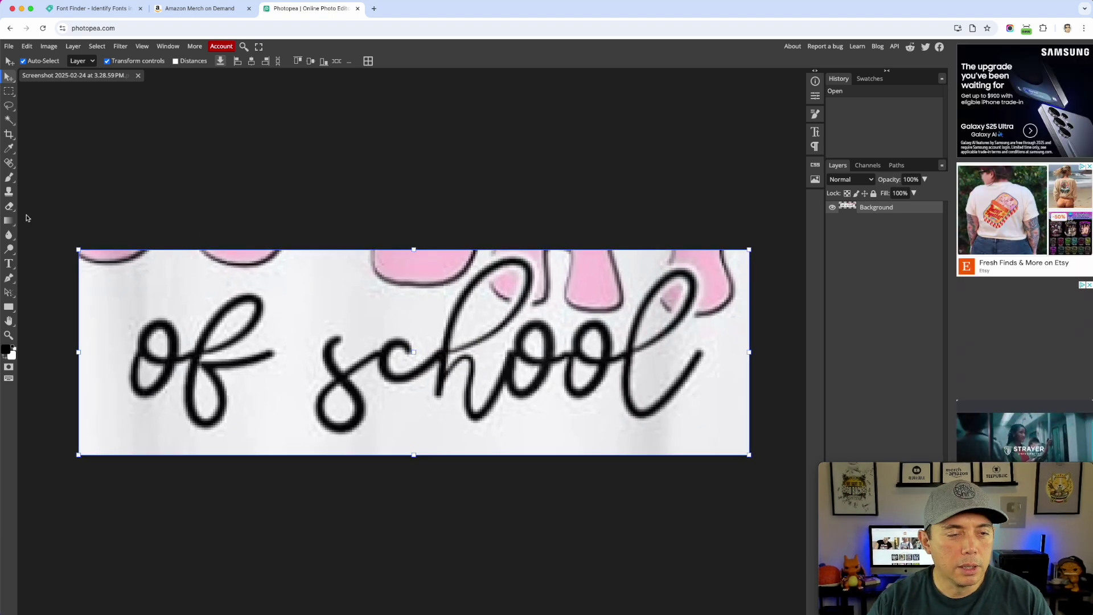
Erase the pink lettering remnants above and around the "of school" script with the Eraser tool, using a smaller brush near the letters
{"action": "left_click", "coordinate": [10, 208]}
{"action": "mouse_move", "coordinate": [94, 251]}
{"action": "left_mouse_down"}
{"action": "mouse_move", "coordinate": [183, 251]}
{"action": "mouse_move", "coordinate": [69, 247]}
{"action": "mouse_move", "coordinate": [398, 251]}
{"action": "mouse_move", "coordinate": [384, 269]}
{"action": "mouse_move", "coordinate": [459, 249]}
{"action": "mouse_move", "coordinate": [409, 285]}
{"action": "mouse_move", "coordinate": [472, 246]}
{"action": "mouse_move", "coordinate": [451, 267]}
{"action": "mouse_move", "coordinate": [462, 246]}
{"action": "left_mouse_up"}
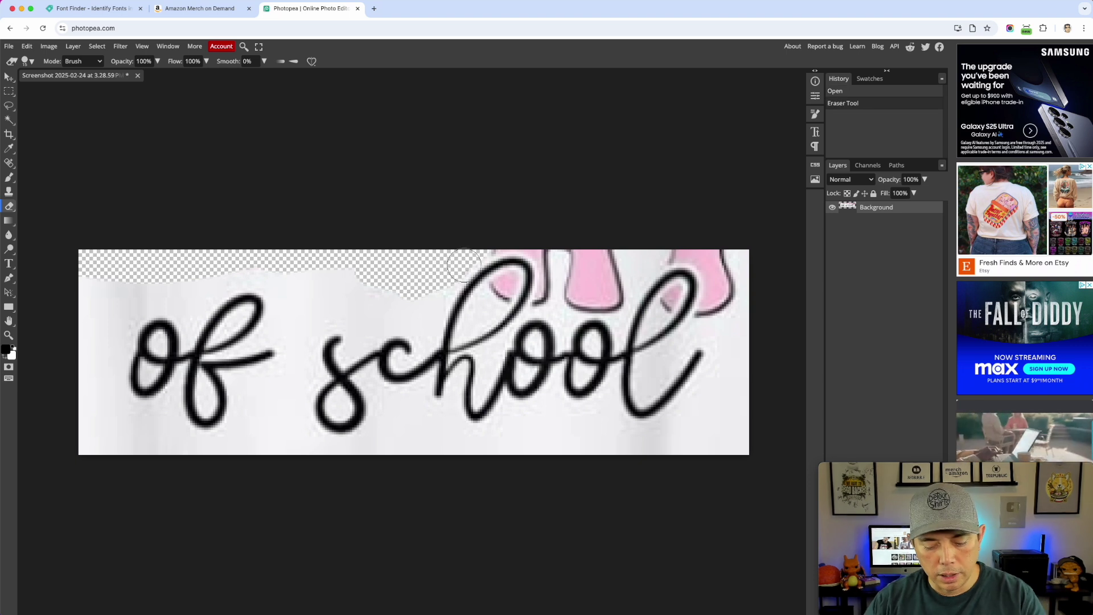
{"action": "key", "text": "bracketleft"}
{"action": "key", "text": "bracketleft"}
{"action": "mouse_move", "coordinate": [493, 287]}
{"action": "left_mouse_down"}
{"action": "mouse_move", "coordinate": [511, 292]}
{"action": "mouse_move", "coordinate": [515, 276]}
{"action": "mouse_move", "coordinate": [545, 285]}
{"action": "mouse_move", "coordinate": [543, 304]}
{"action": "mouse_move", "coordinate": [617, 302]}
{"action": "mouse_move", "coordinate": [578, 299]}
{"action": "mouse_move", "coordinate": [563, 256]}
{"action": "mouse_move", "coordinate": [565, 281]}
{"action": "mouse_move", "coordinate": [605, 255]}
{"action": "mouse_move", "coordinate": [608, 285]}
{"action": "mouse_move", "coordinate": [587, 294]}
{"action": "mouse_move", "coordinate": [614, 290]}
{"action": "left_mouse_up"}
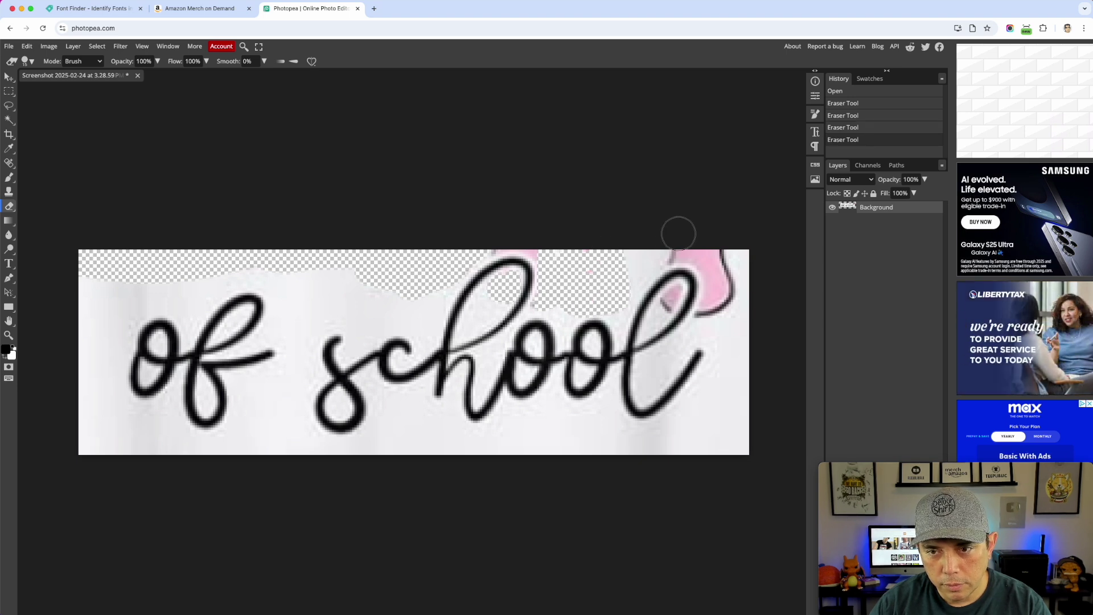
{"action": "mouse_move", "coordinate": [668, 248]}
{"action": "left_mouse_down"}
{"action": "mouse_move", "coordinate": [723, 258]}
{"action": "mouse_move", "coordinate": [728, 294]}
{"action": "mouse_move", "coordinate": [711, 267]}
{"action": "mouse_move", "coordinate": [699, 333]}
{"action": "left_mouse_up"}
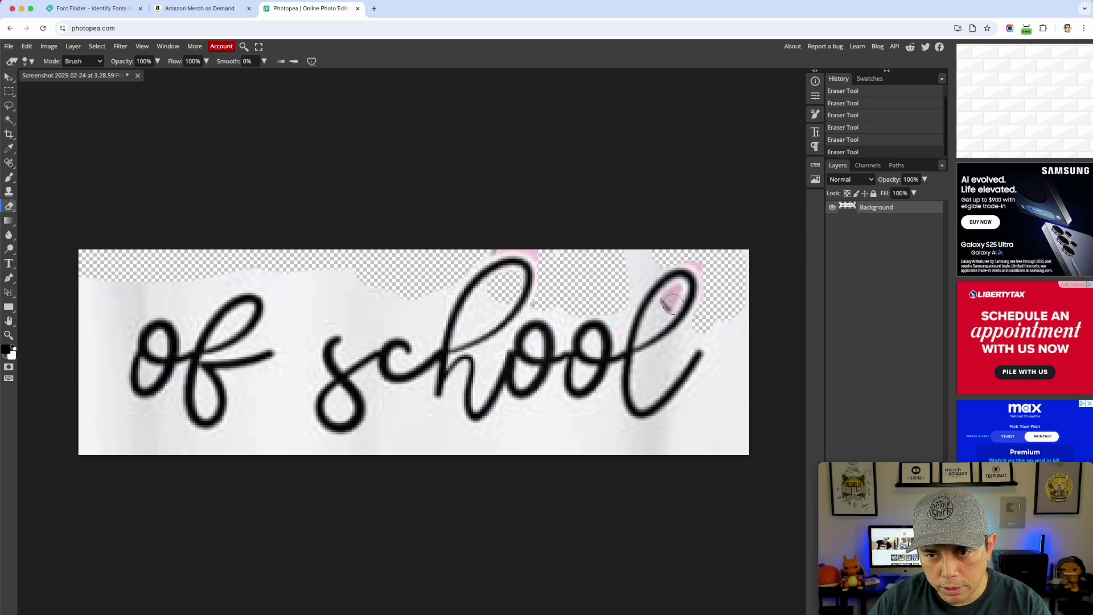
{"action": "left_click_drag", "start_coordinate": [673, 289], "coordinate": [664, 310]}
{"action": "left_click_drag", "start_coordinate": [700, 268], "coordinate": [693, 257]}
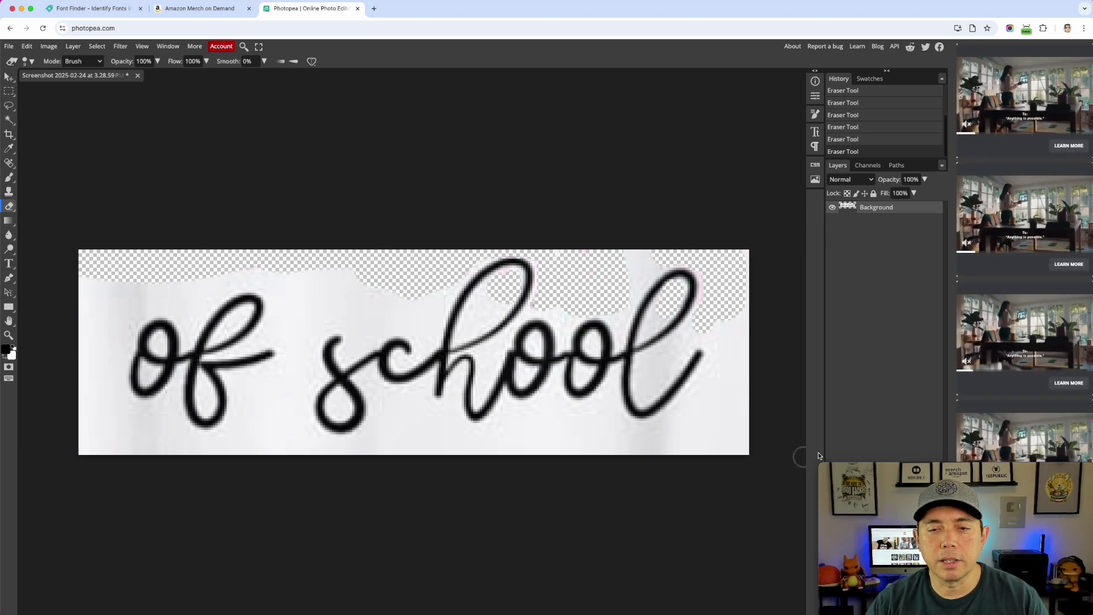
Erase the connecting strokes between the touching letters of "of school" with a small eraser so each letter stands apart
{"action": "mouse_move", "coordinate": [915, 466]}
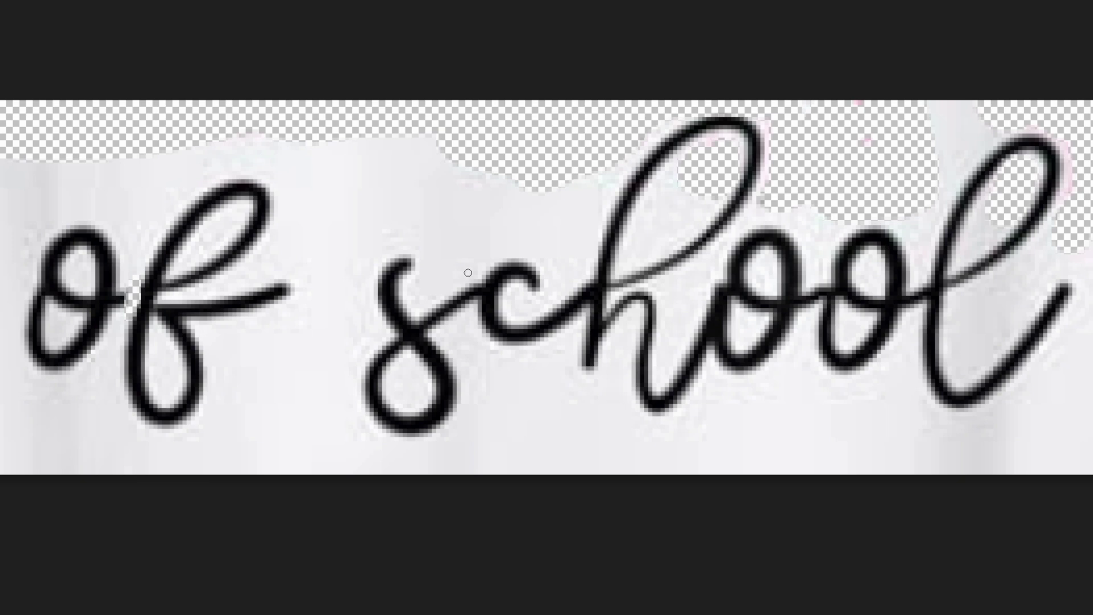
{"action": "left_click_drag", "start_coordinate": [479, 278], "coordinate": [471, 300]}
{"action": "mouse_move", "coordinate": [584, 286]}
{"action": "left_mouse_down"}
{"action": "mouse_move", "coordinate": [588, 278]}
{"action": "mouse_move", "coordinate": [584, 306]}
{"action": "mouse_move", "coordinate": [587, 278]}
{"action": "left_mouse_up"}
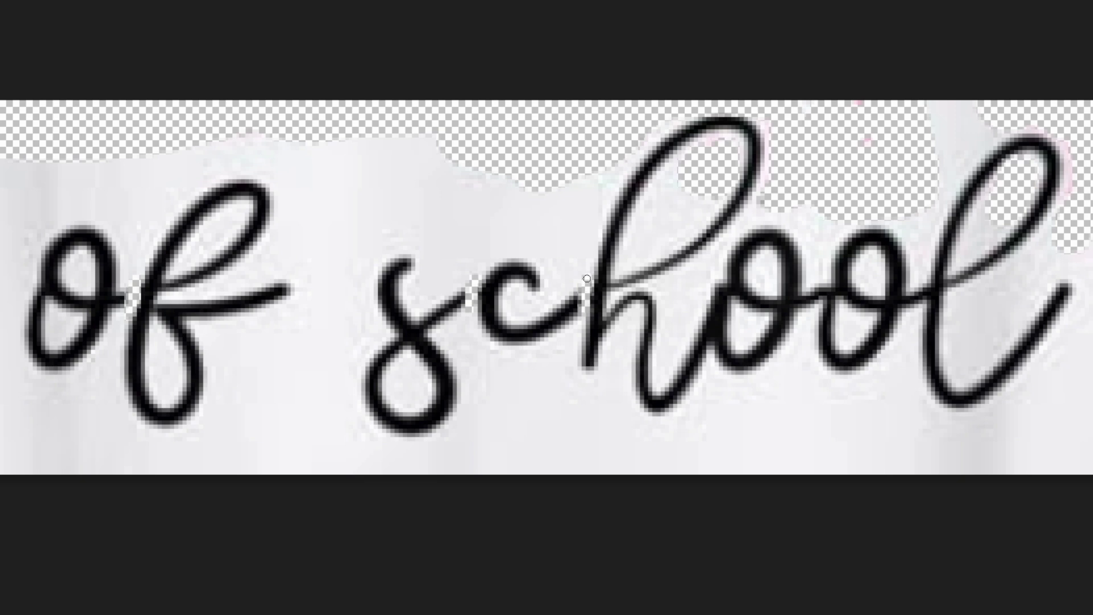
{"action": "mouse_move", "coordinate": [705, 315]}
{"action": "left_mouse_down"}
{"action": "mouse_move", "coordinate": [705, 355]}
{"action": "mouse_move", "coordinate": [702, 315]}
{"action": "left_mouse_up"}
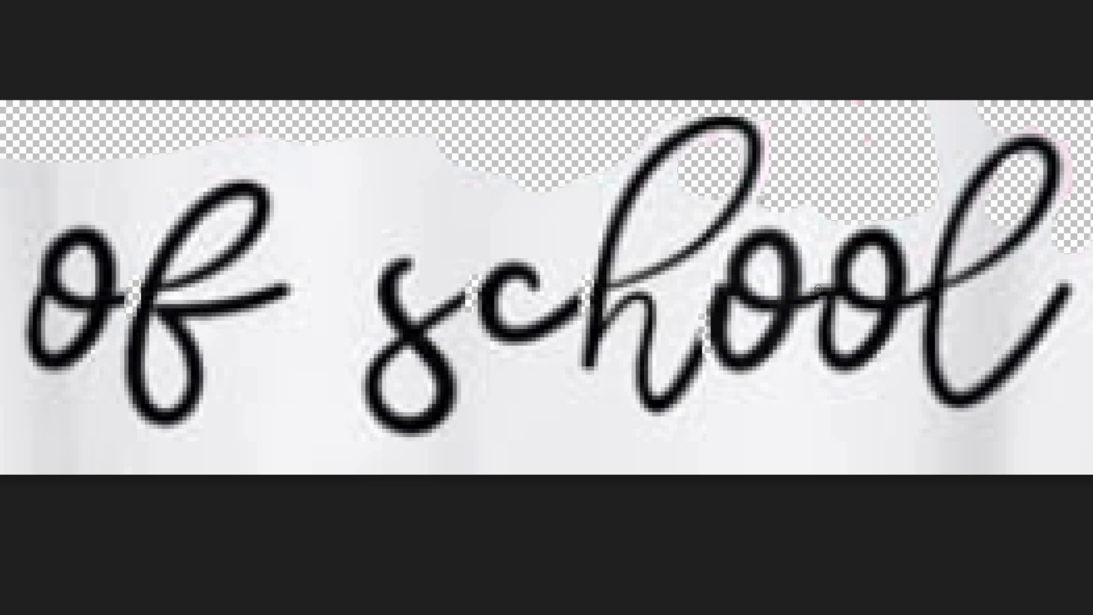
{"action": "left_click_drag", "start_coordinate": [819, 290], "coordinate": [823, 283]}
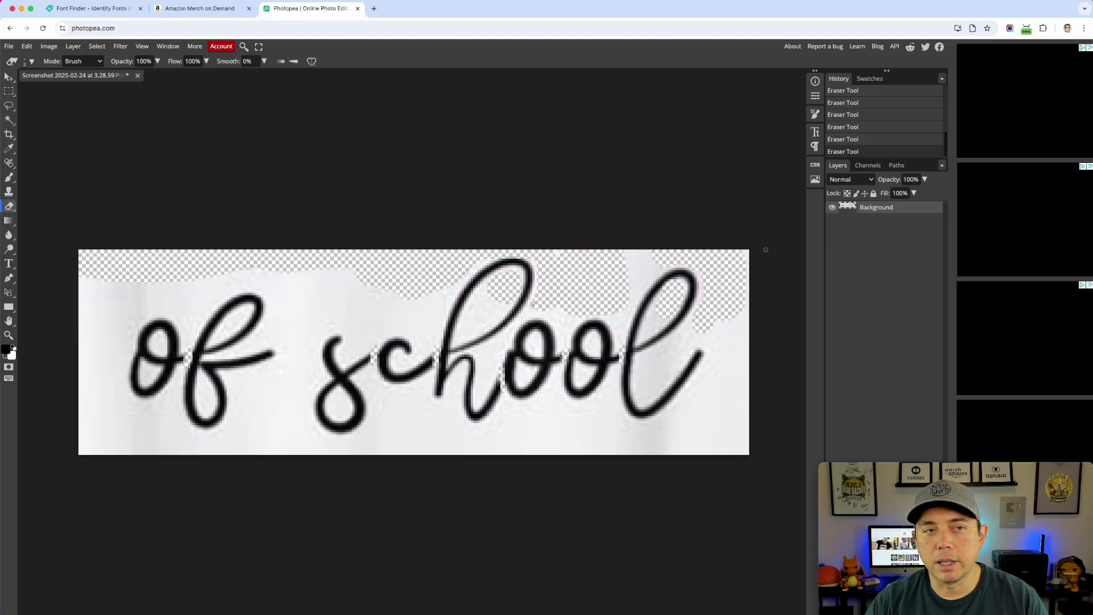
{"action": "left_click_drag", "start_coordinate": [951, 467], "coordinate": [119, 455]}
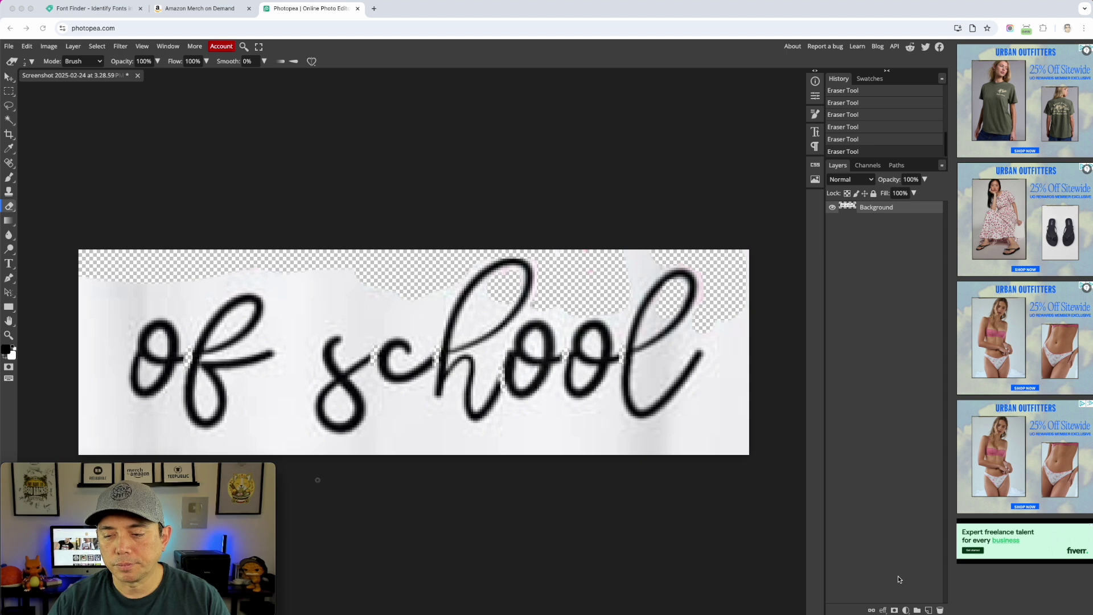
Add a Levels adjustment layer with the white input at about 212 and midtones at 0.47 to whiten the background and darken the lettering
{"action": "left_click", "coordinate": [907, 611]}
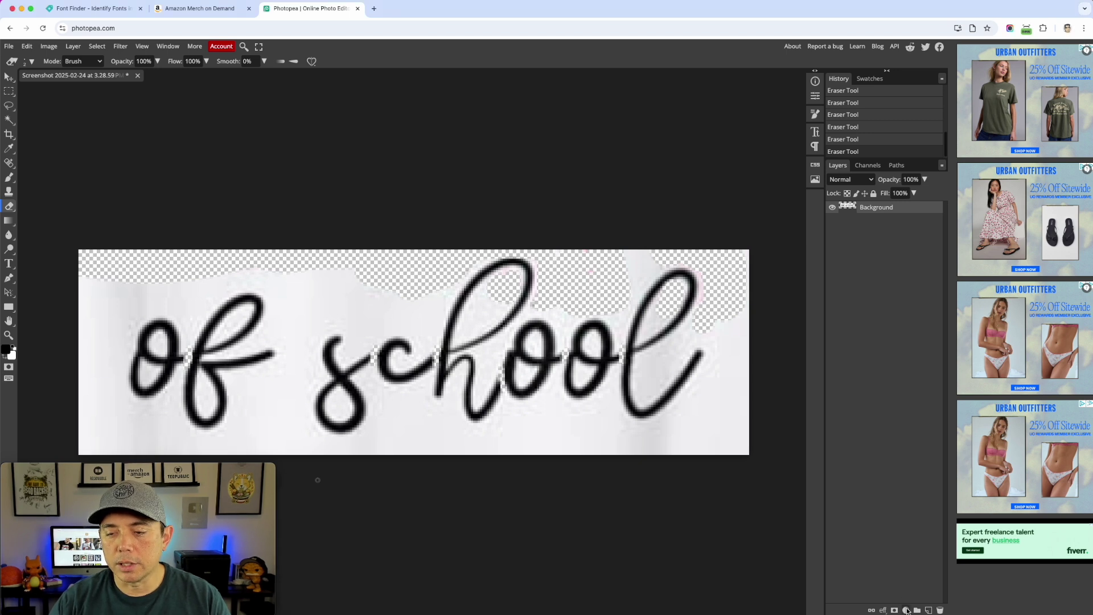
{"action": "left_click", "coordinate": [908, 610]}
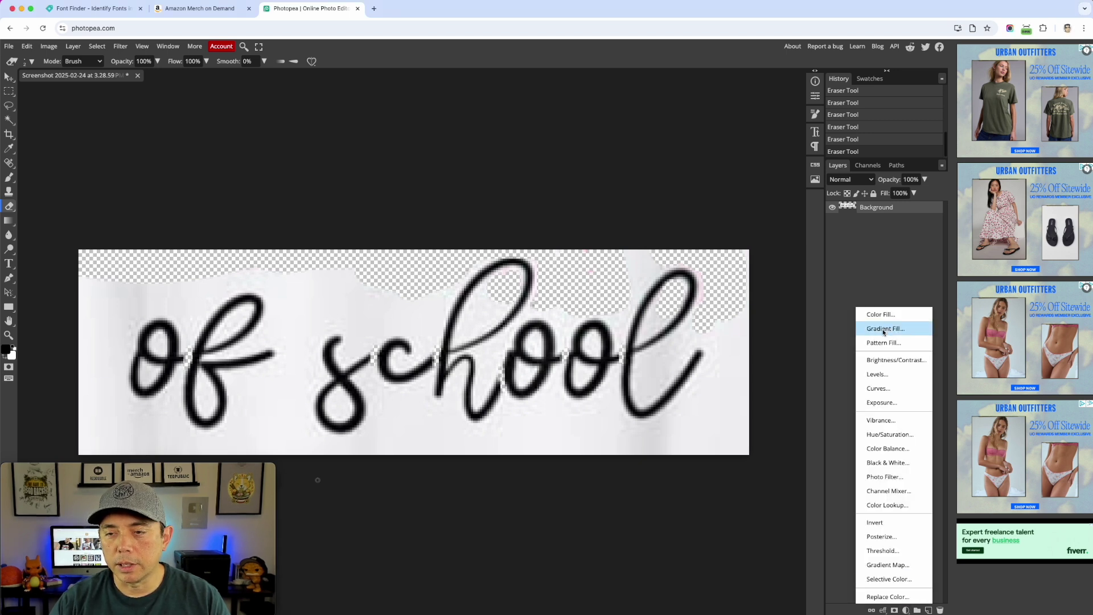
{"action": "left_click", "coordinate": [878, 373]}
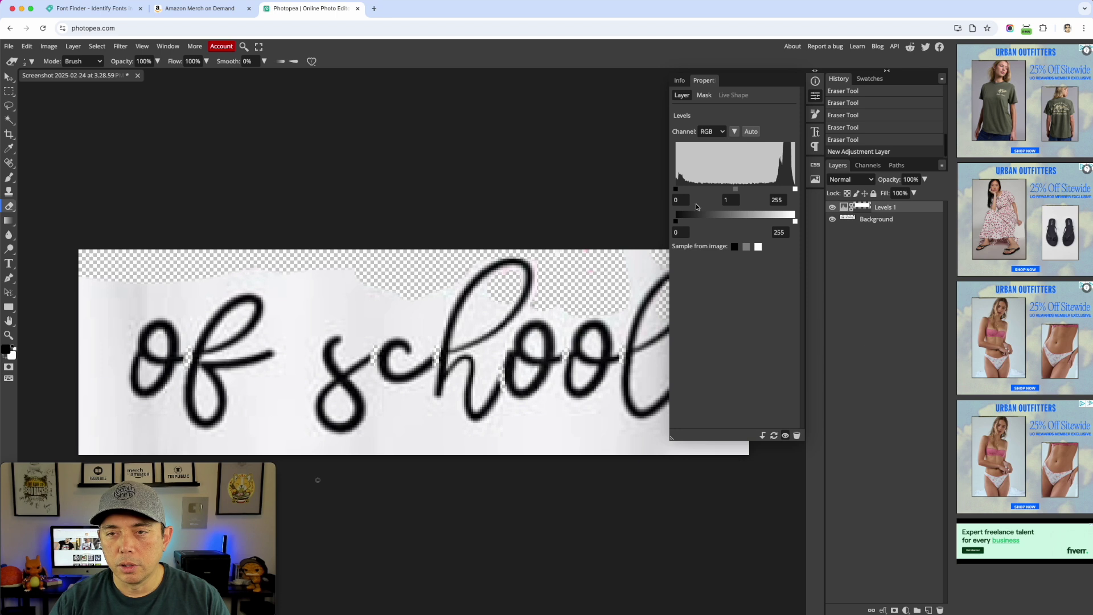
{"action": "left_click_drag", "start_coordinate": [795, 188], "coordinate": [775, 189]}
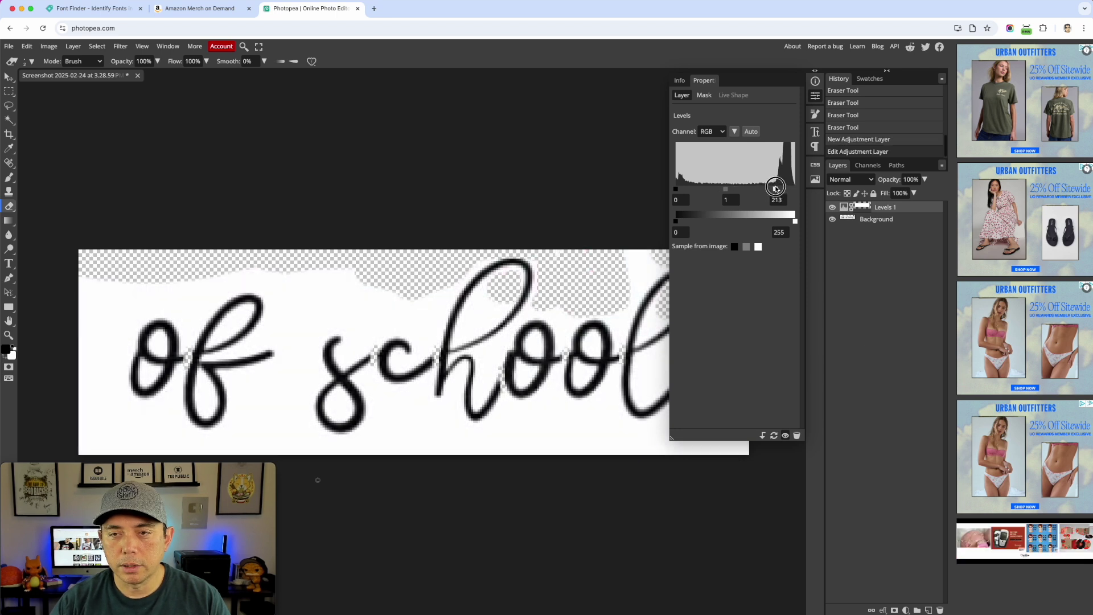
{"action": "mouse_move", "coordinate": [676, 190]}
{"action": "left_mouse_down"}
{"action": "mouse_move", "coordinate": [695, 187]}
{"action": "mouse_move", "coordinate": [676, 189]}
{"action": "left_mouse_up"}
{"action": "left_click_drag", "start_coordinate": [725, 187], "coordinate": [775, 190]}
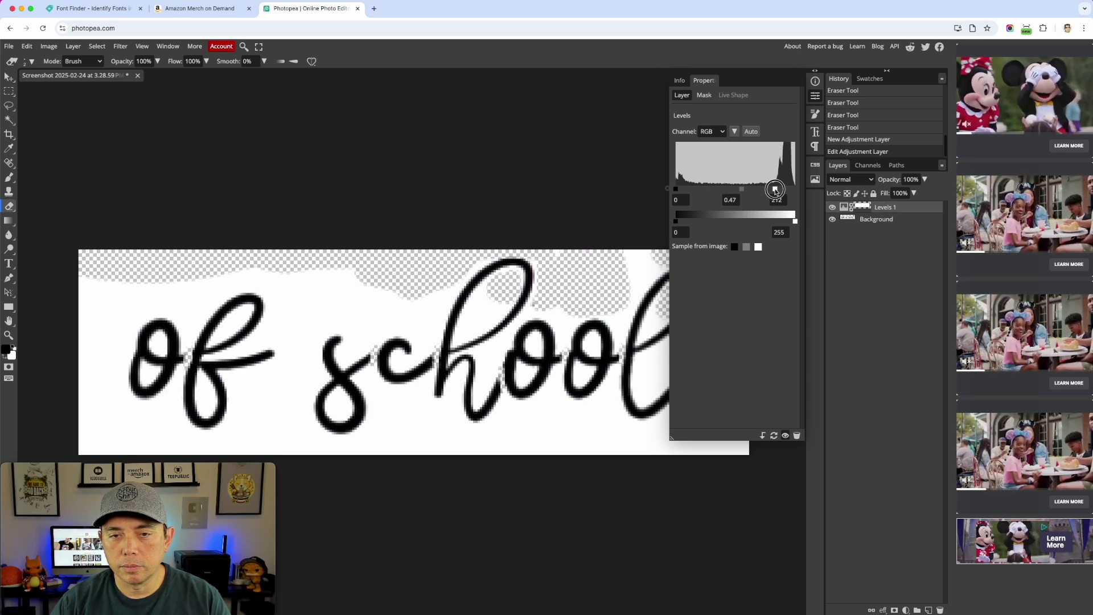
{"action": "left_click", "coordinate": [679, 81]}
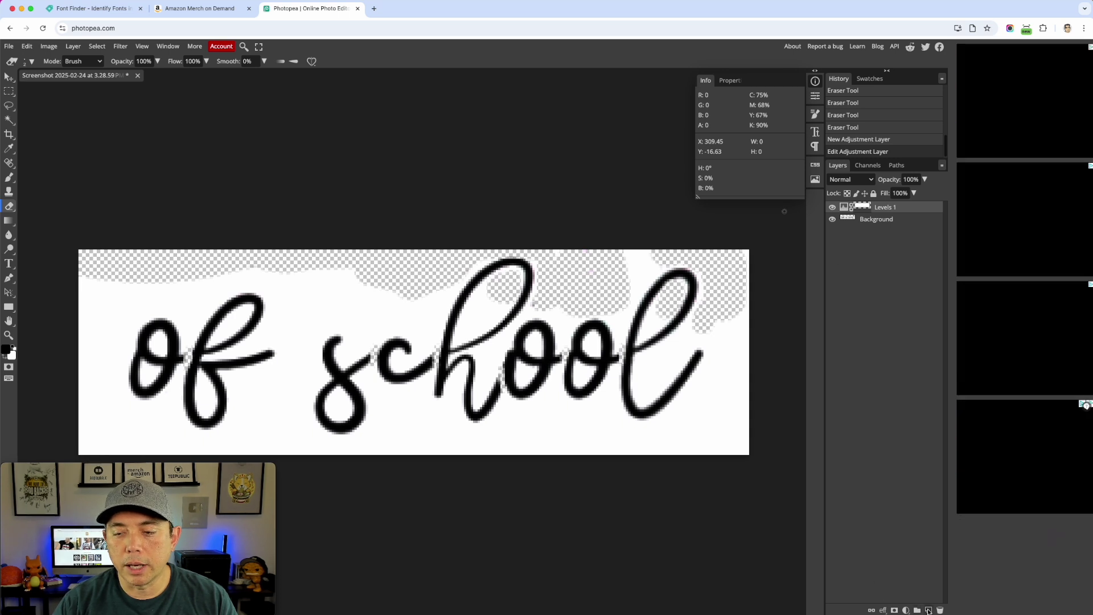
Add a new layer beneath the Background layer and draw a white-filled rectangle on it covering the whole canvas
{"action": "left_click", "coordinate": [928, 610]}
{"action": "left_click_drag", "start_coordinate": [852, 206], "coordinate": [854, 237]}
{"action": "left_click", "coordinate": [9, 307]}
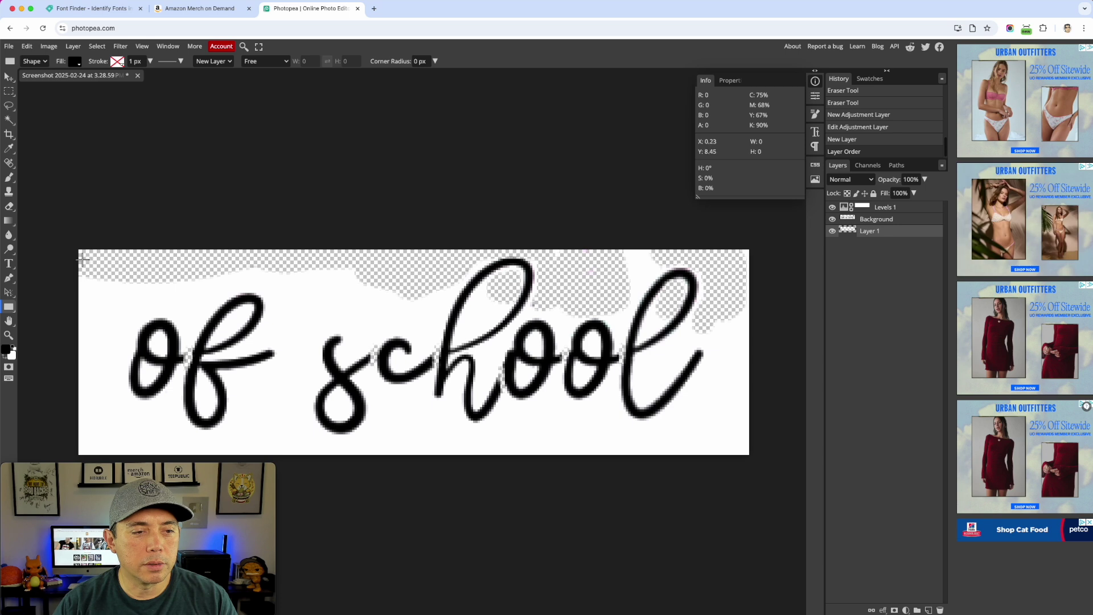
{"action": "left_click_drag", "start_coordinate": [64, 234], "coordinate": [765, 473]}
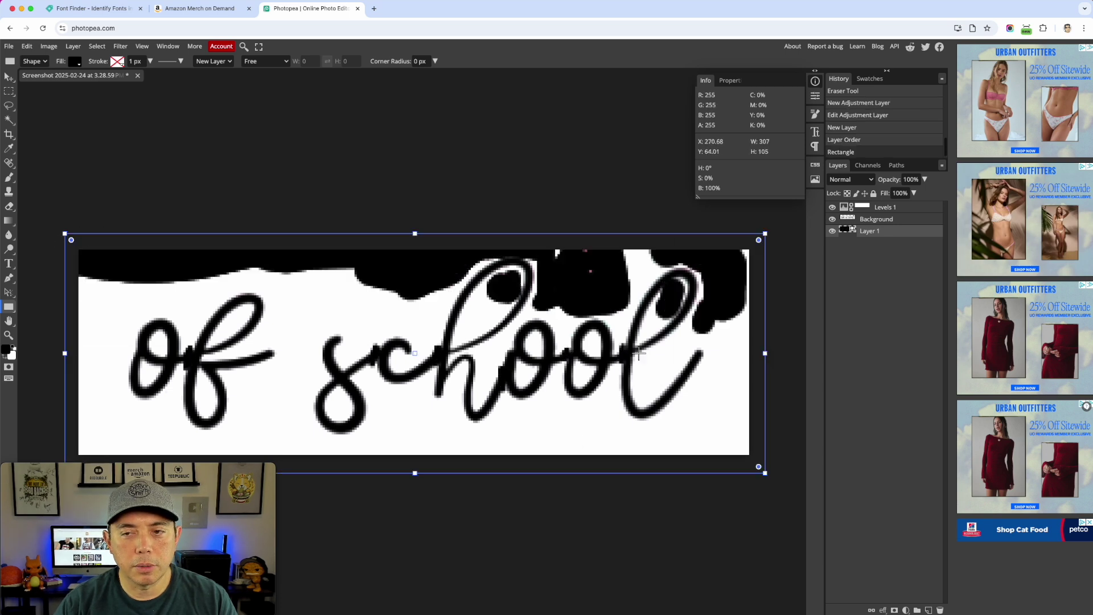
{"action": "left_click", "coordinate": [76, 62]}
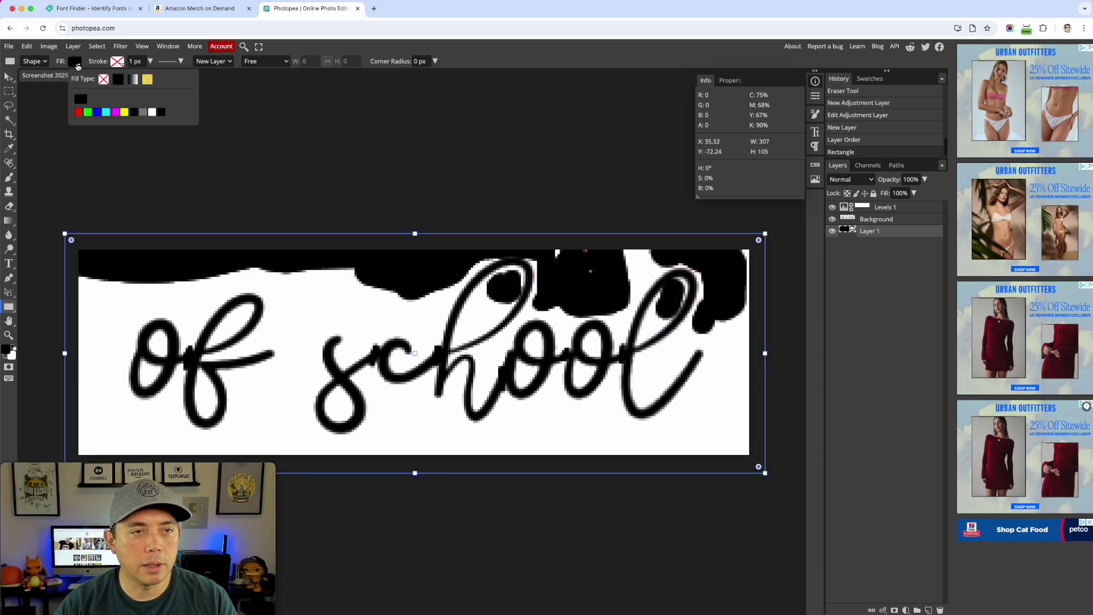
{"action": "left_click", "coordinate": [151, 113]}
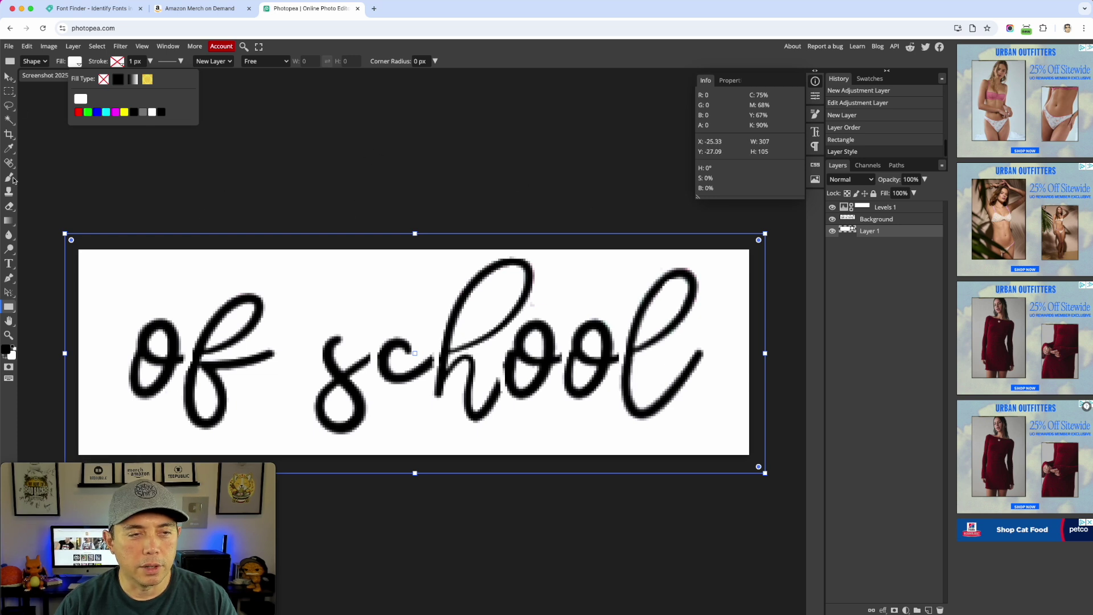
{"action": "left_click", "coordinate": [9, 77]}
{"action": "left_click", "coordinate": [105, 174]}
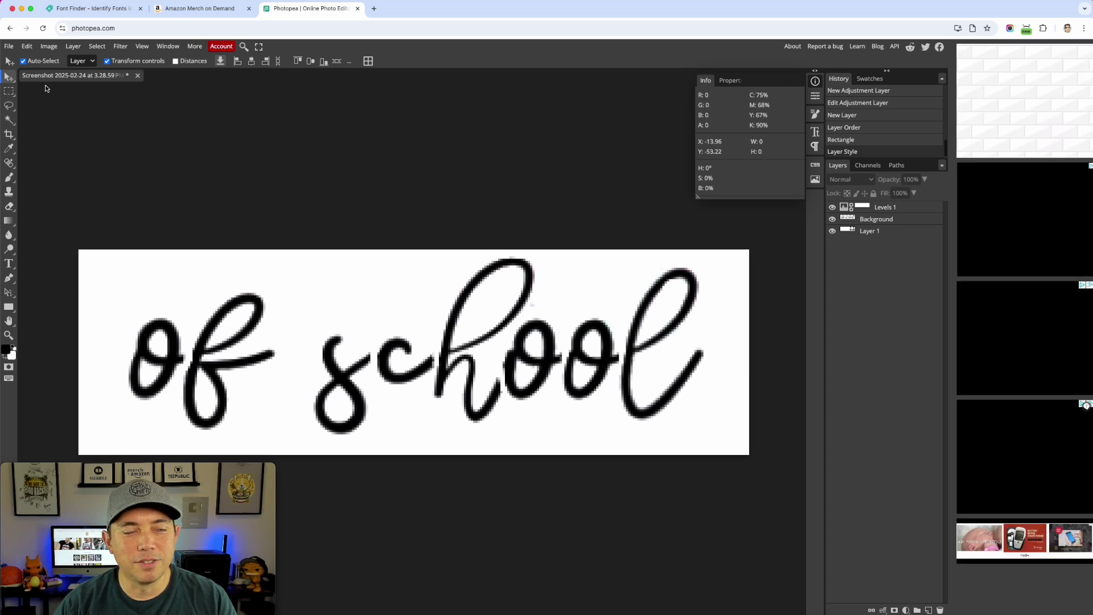
Export the cleaned "of school" image as a PNG at 100% quality and upload it to Font Finder on Creative Market
{"action": "left_click", "coordinate": [8, 46]}
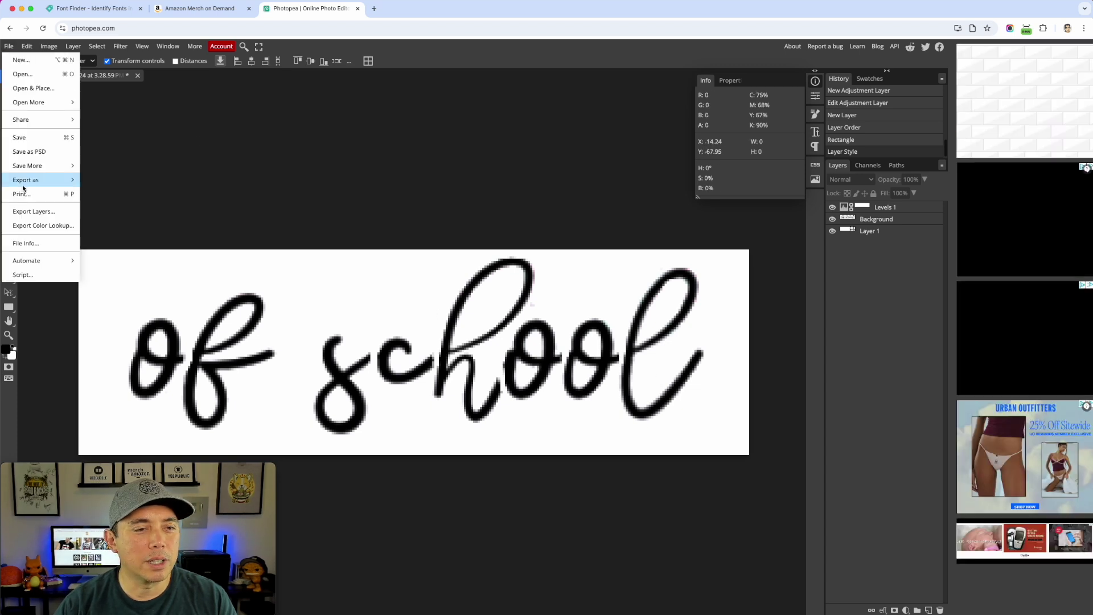
{"action": "mouse_move", "coordinate": [34, 180]}
{"action": "left_click", "coordinate": [112, 181]}
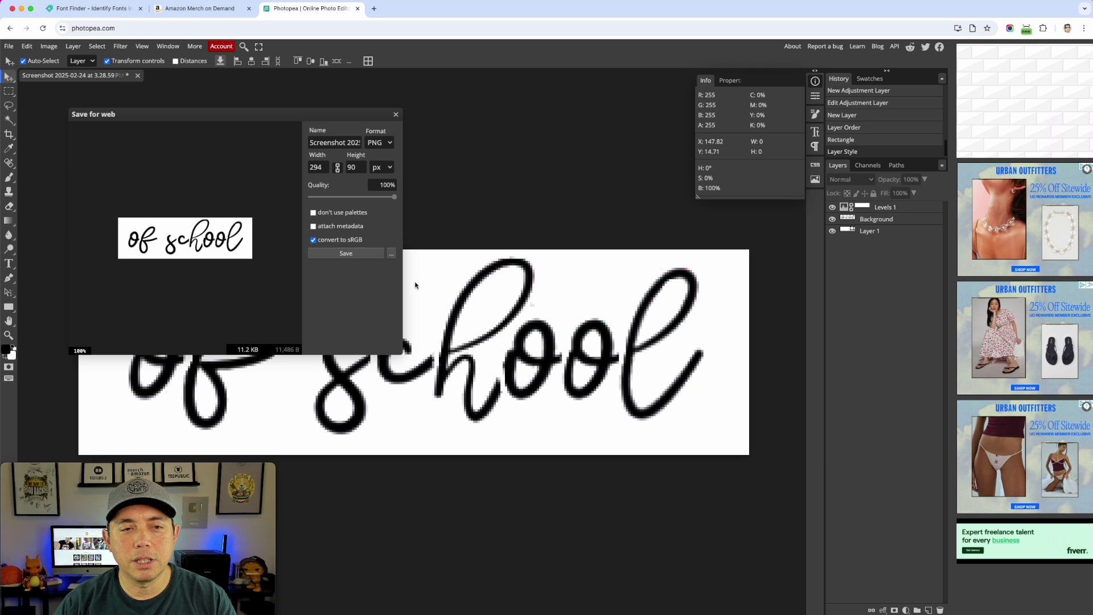
{"action": "left_click", "coordinate": [355, 254]}
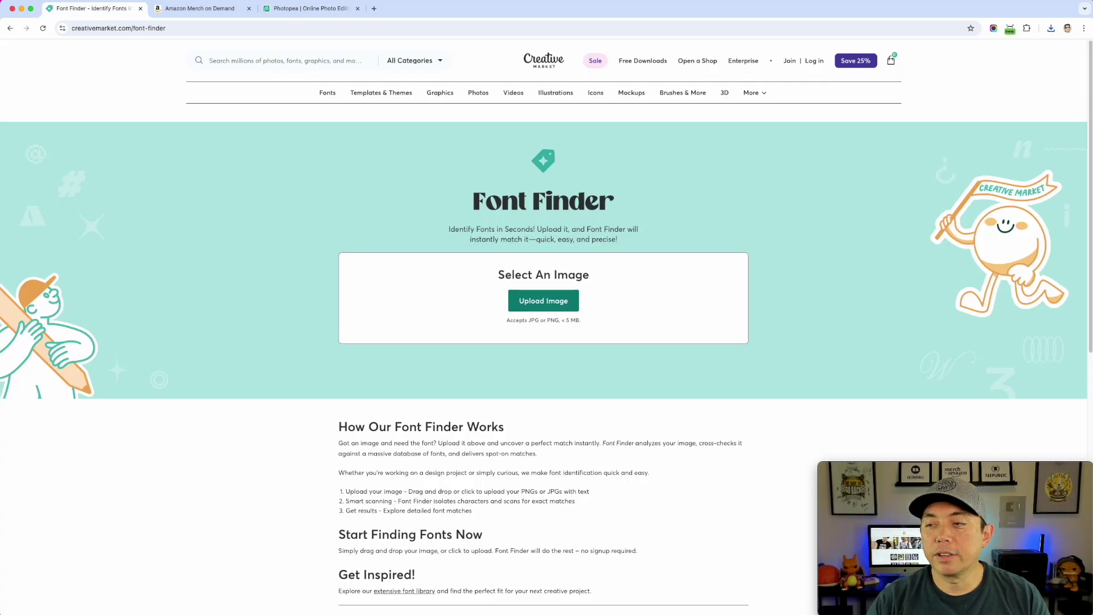
{"action": "left_click_drag", "start_coordinate": [747, 303], "coordinate": [541, 301]}
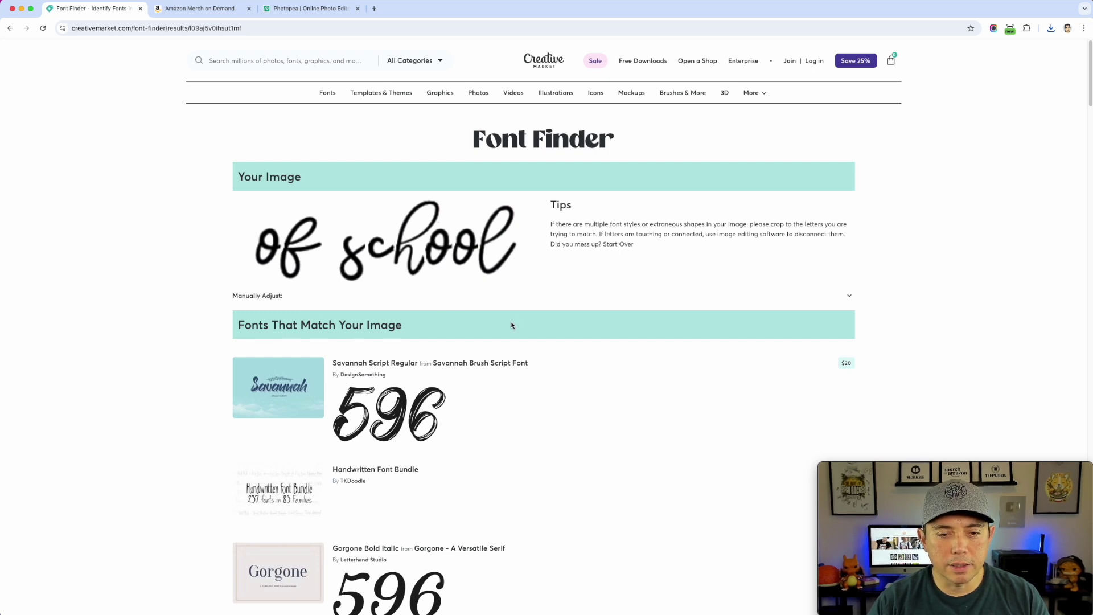
Compare the fonts matched to the uploaded image with the "of school" script lettering
{"action": "scroll", "coordinate": [511, 325], "scroll_direction": "down", "scroll_amount": 5}
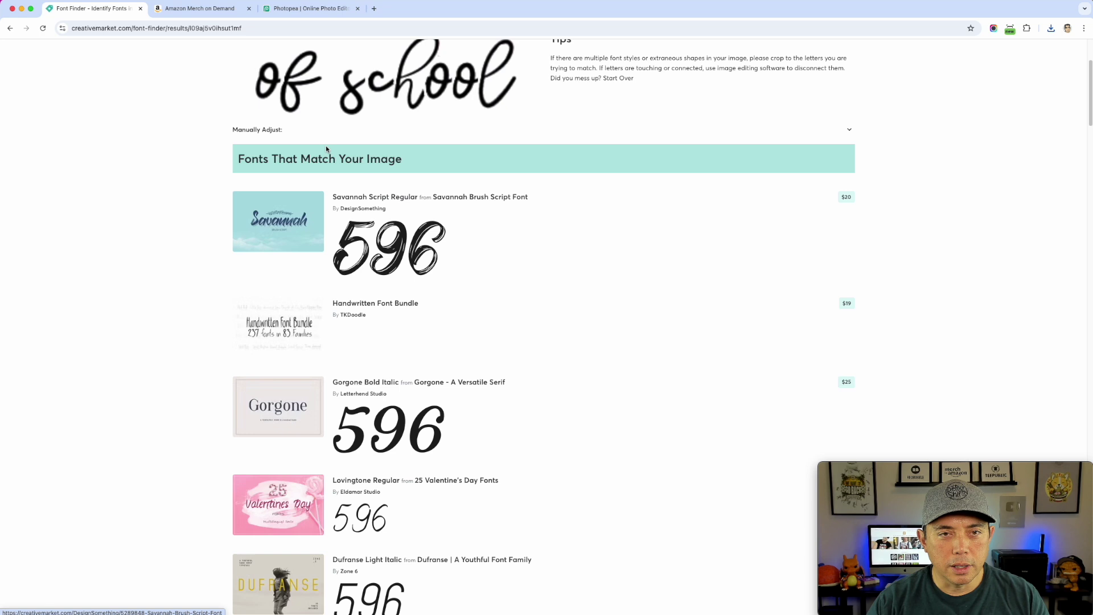
{"action": "scroll", "coordinate": [377, 339], "scroll_direction": "down", "scroll_amount": 1}
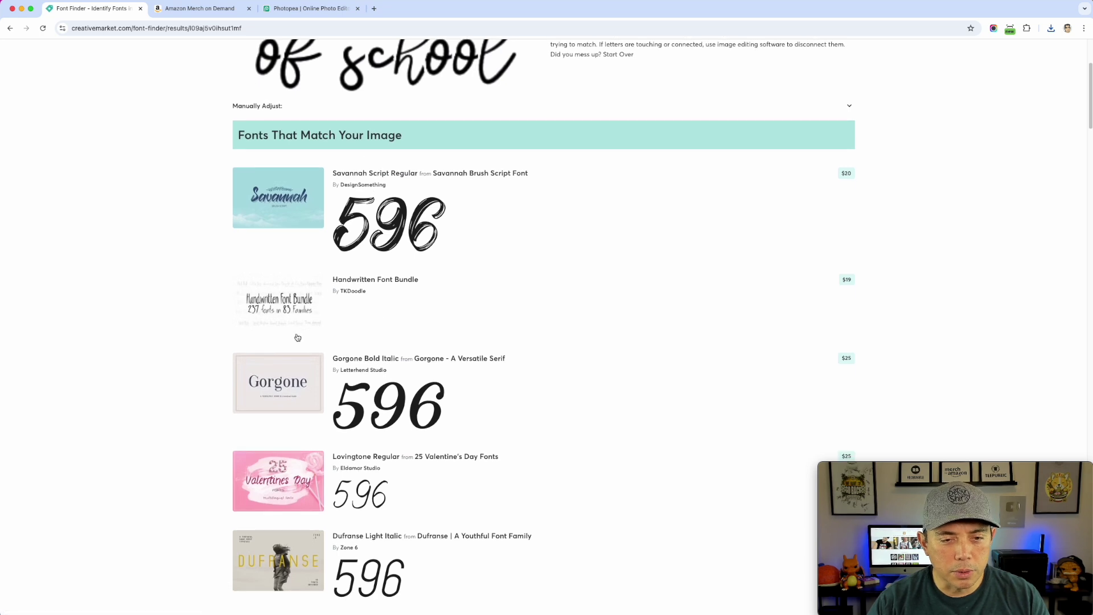
{"action": "scroll", "coordinate": [297, 338], "scroll_direction": "down", "scroll_amount": 4}
{"action": "scroll", "coordinate": [289, 351], "scroll_direction": "down", "scroll_amount": 15}
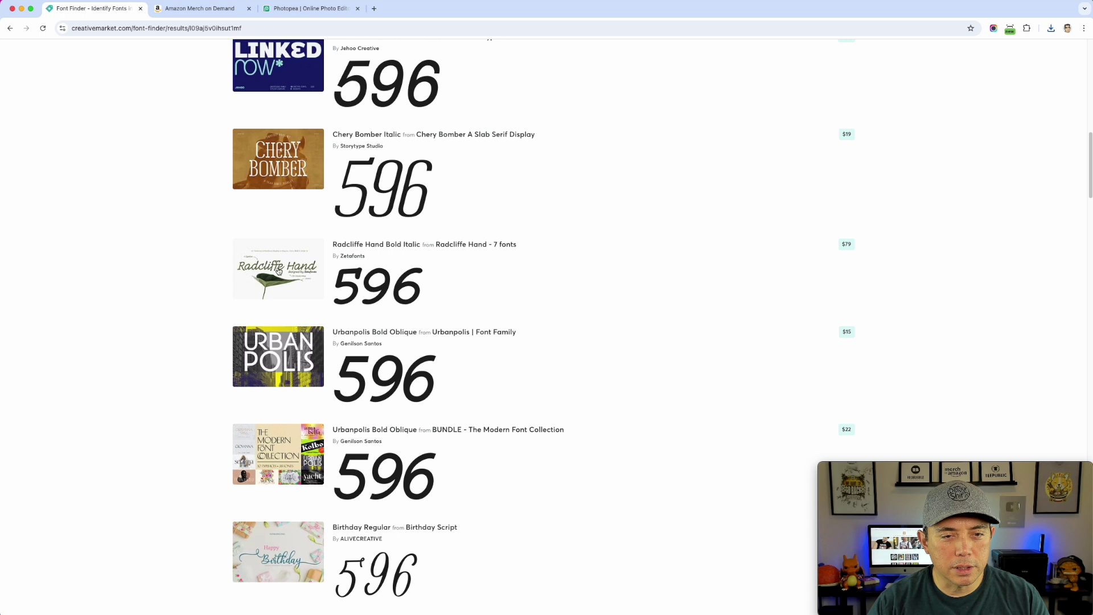
{"action": "scroll", "coordinate": [308, 297], "scroll_direction": "down", "scroll_amount": 6}
{"action": "scroll", "coordinate": [271, 343], "scroll_direction": "down", "scroll_amount": 4}
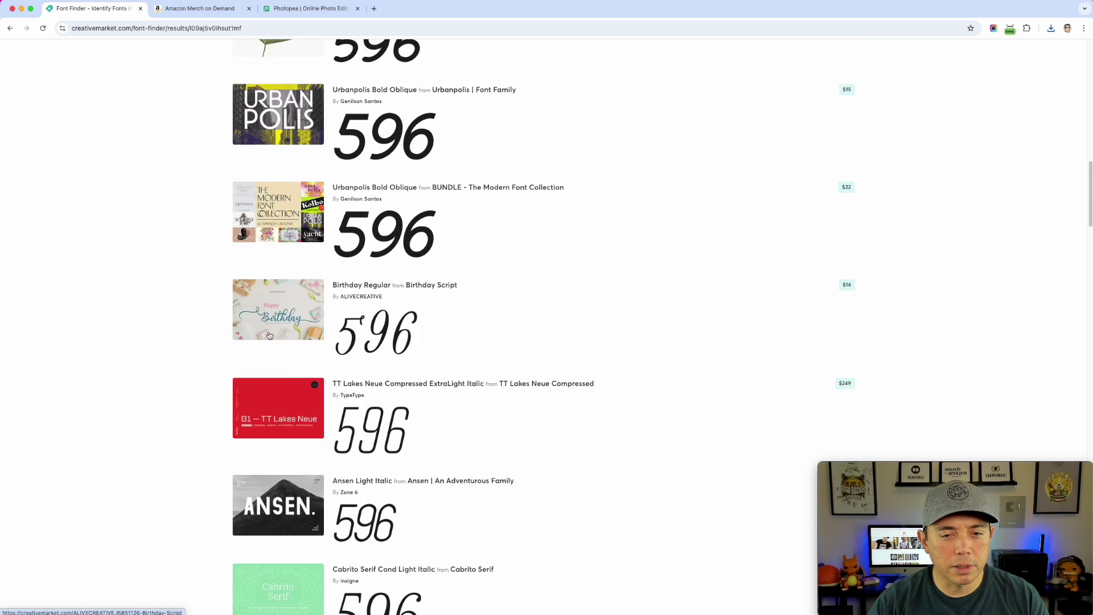
{"action": "scroll", "coordinate": [281, 323], "scroll_direction": "down", "scroll_amount": 20}
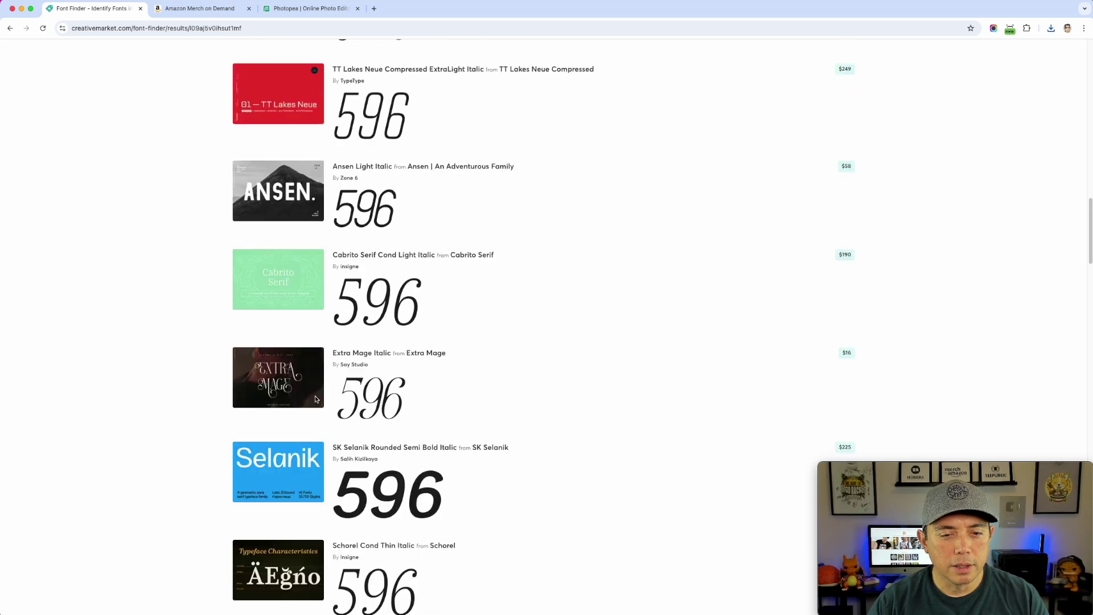
{"action": "scroll", "coordinate": [354, 357], "scroll_direction": "down", "scroll_amount": 6}
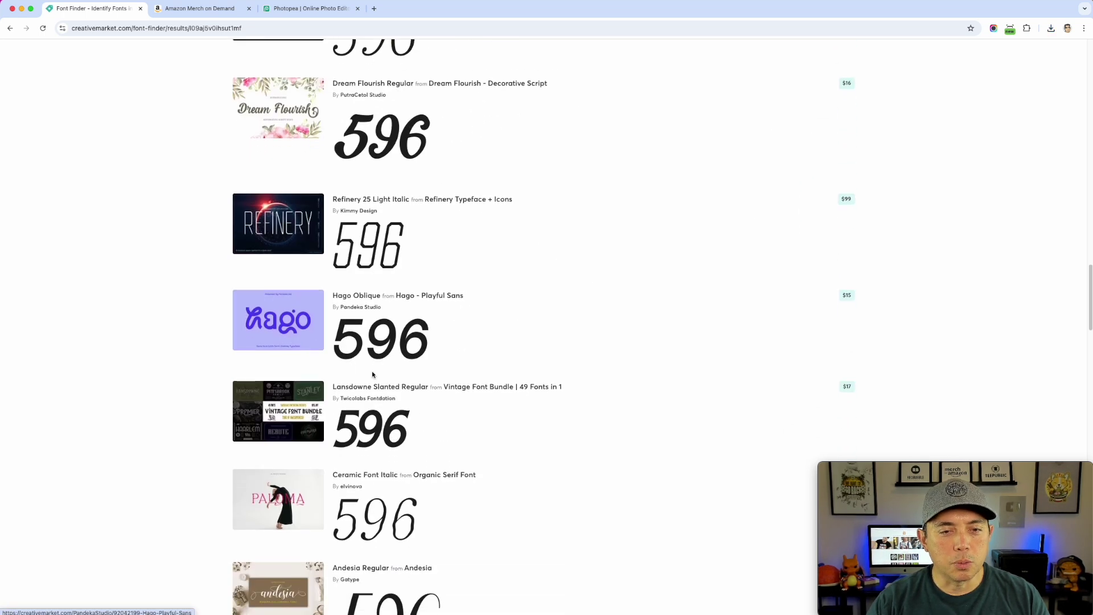
{"action": "scroll", "coordinate": [491, 370], "scroll_direction": "down", "scroll_amount": 1}
{"action": "scroll", "coordinate": [492, 370], "scroll_direction": "down", "scroll_amount": 8}
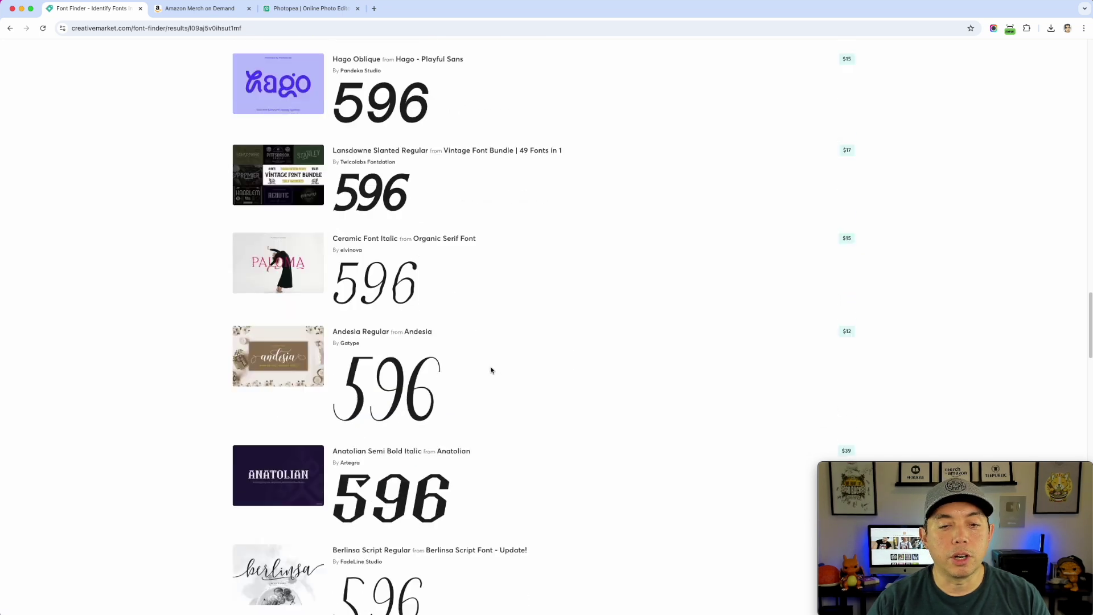
{"action": "scroll", "coordinate": [442, 357], "scroll_direction": "down", "scroll_amount": 10}
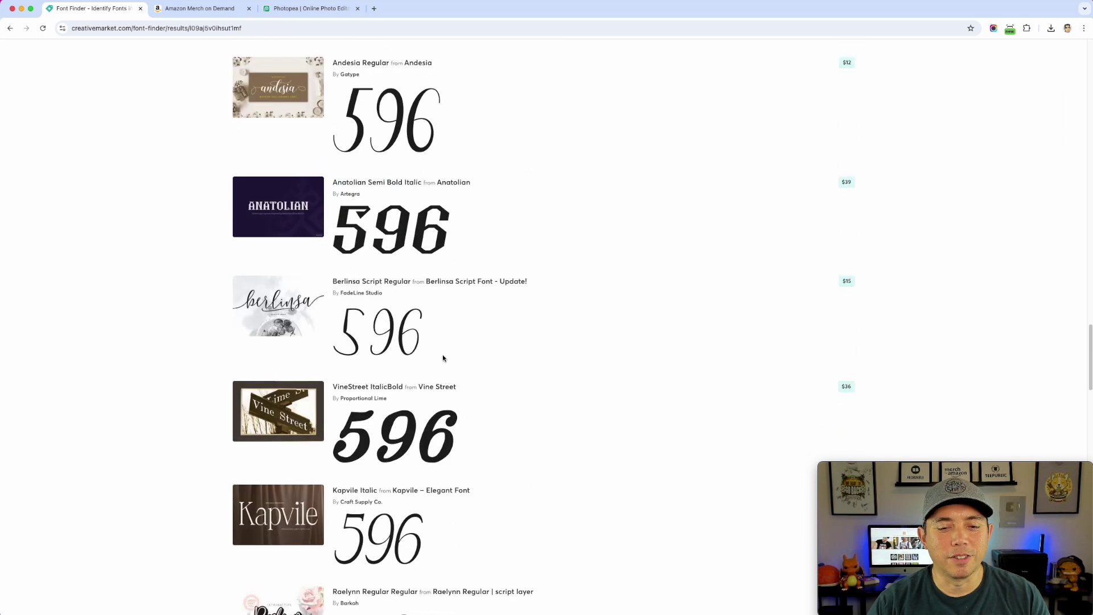
{"action": "scroll", "coordinate": [426, 370], "scroll_direction": "down", "scroll_amount": 5}
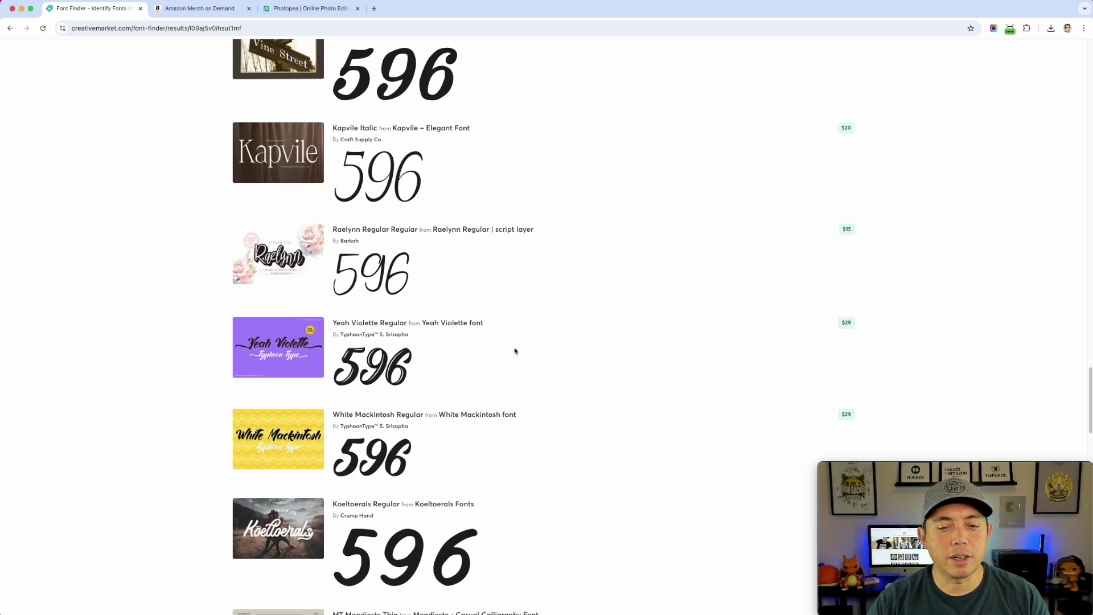
{"action": "scroll", "coordinate": [475, 395], "scroll_direction": "up", "scroll_amount": 20}
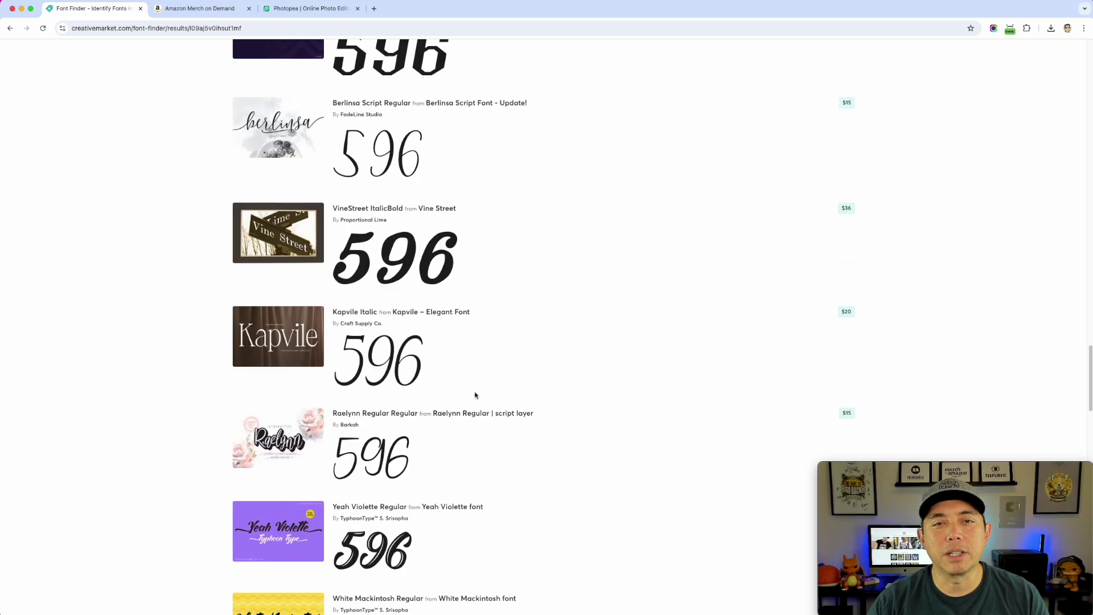
{"action": "scroll", "coordinate": [475, 395], "scroll_direction": "up", "scroll_amount": 20}
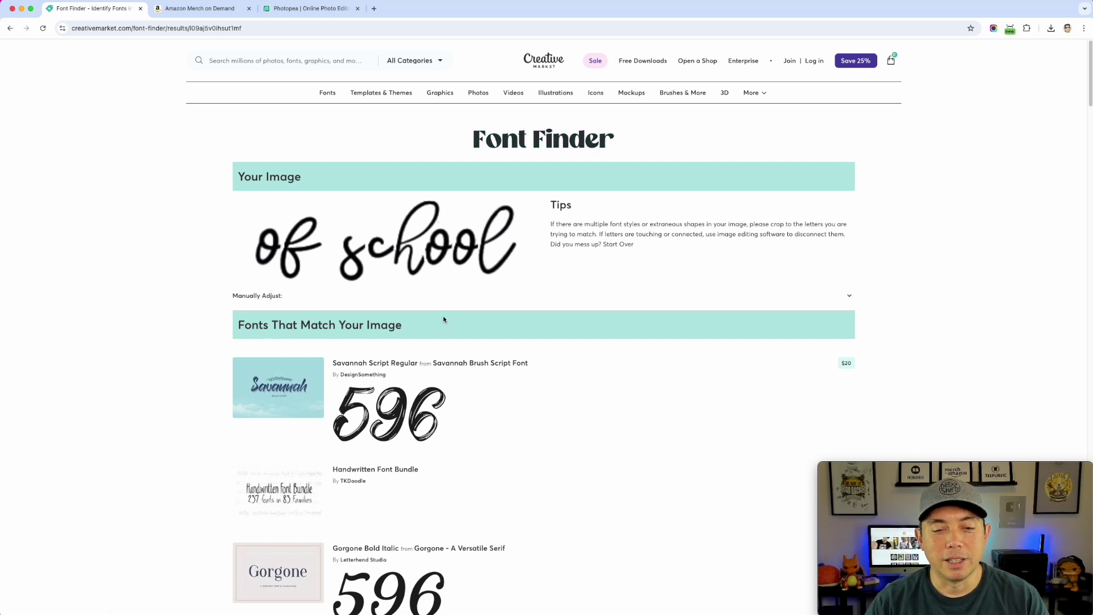
{"action": "scroll", "coordinate": [596, 342], "scroll_direction": "down", "scroll_amount": 5}
{"action": "scroll", "coordinate": [504, 378], "scroll_direction": "down", "scroll_amount": 14}
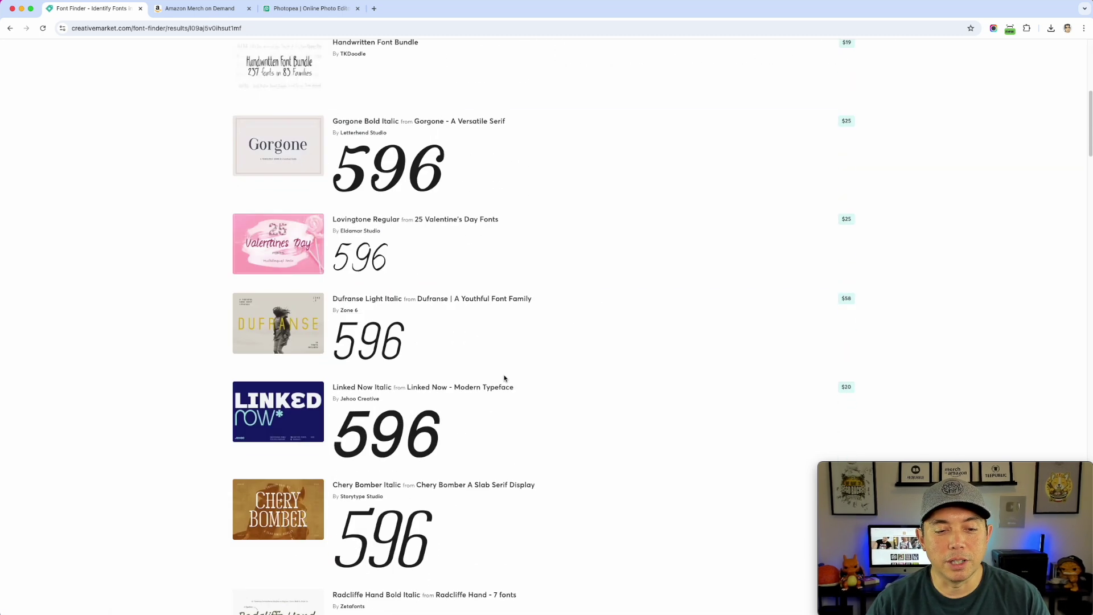
{"action": "scroll", "coordinate": [544, 371], "scroll_direction": "down", "scroll_amount": 12}
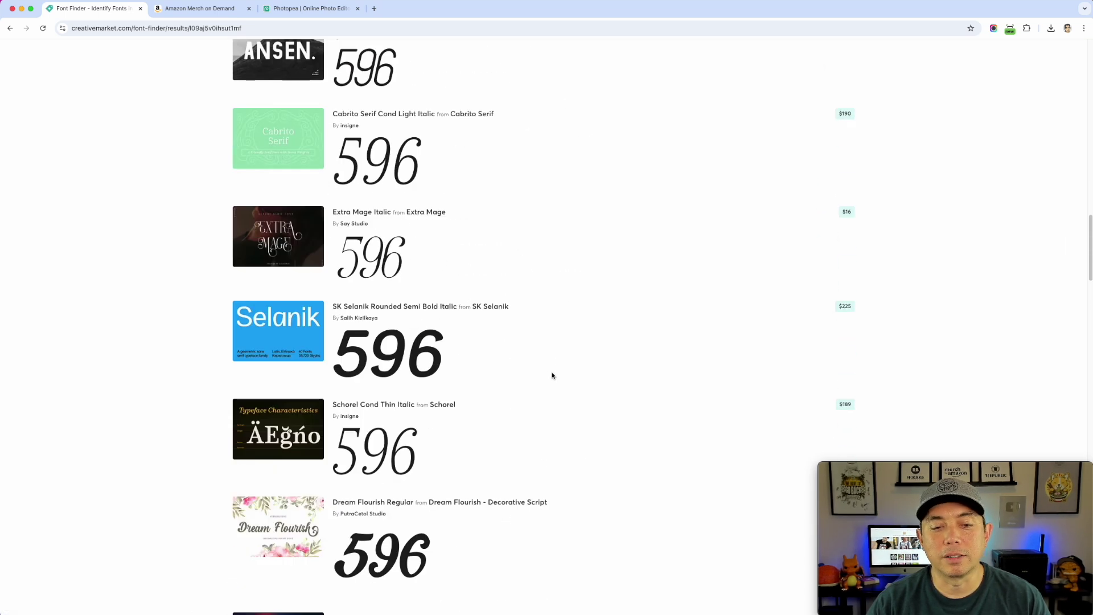
{"action": "scroll", "coordinate": [551, 376], "scroll_direction": "down", "scroll_amount": 1}
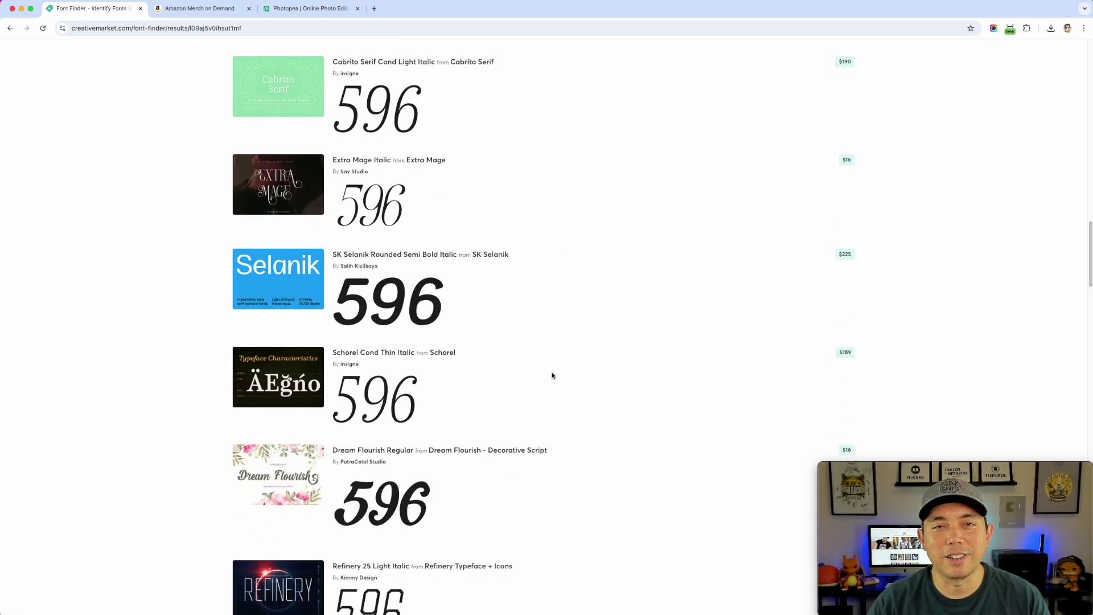
{"action": "scroll", "coordinate": [552, 374], "scroll_direction": "down", "scroll_amount": 10}
{"action": "scroll", "coordinate": [625, 362], "scroll_direction": "up", "scroll_amount": 5}
{"action": "scroll", "coordinate": [624, 363], "scroll_direction": "up", "scroll_amount": 15}
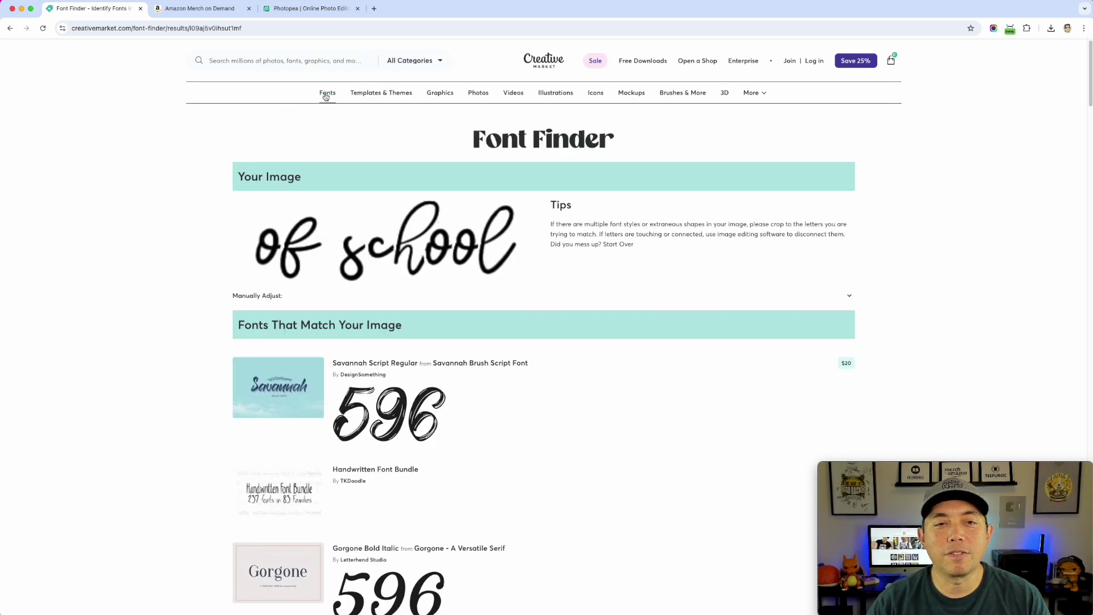
Open Creative Market's Fonts category, go to Font Finder from its font resources, and look over the upload page
{"action": "left_click", "coordinate": [326, 94]}
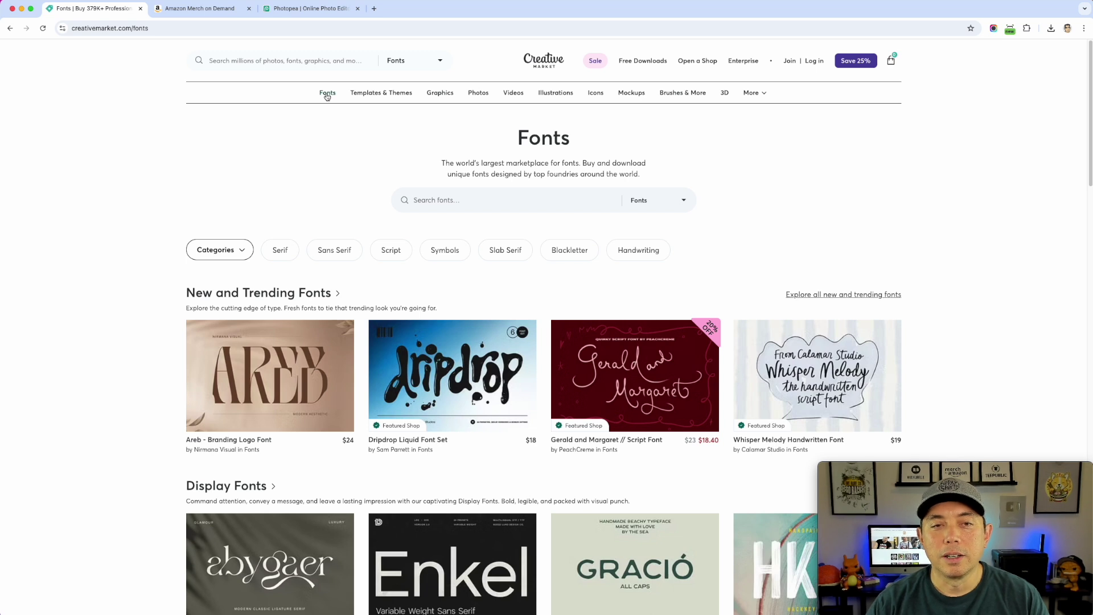
{"action": "mouse_move", "coordinate": [327, 99]}
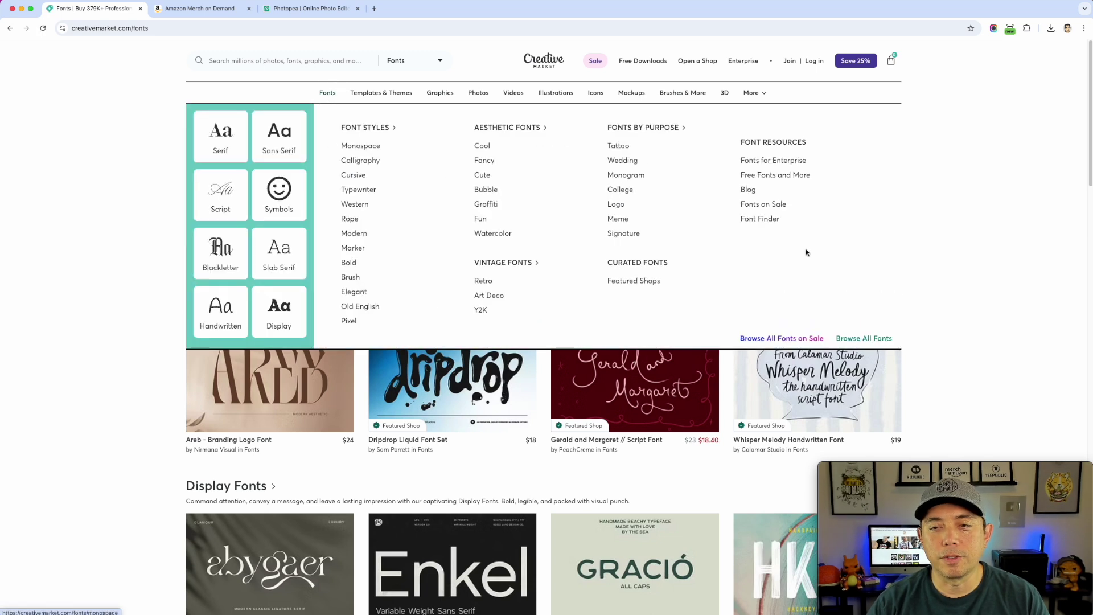
{"action": "left_click", "coordinate": [767, 224]}
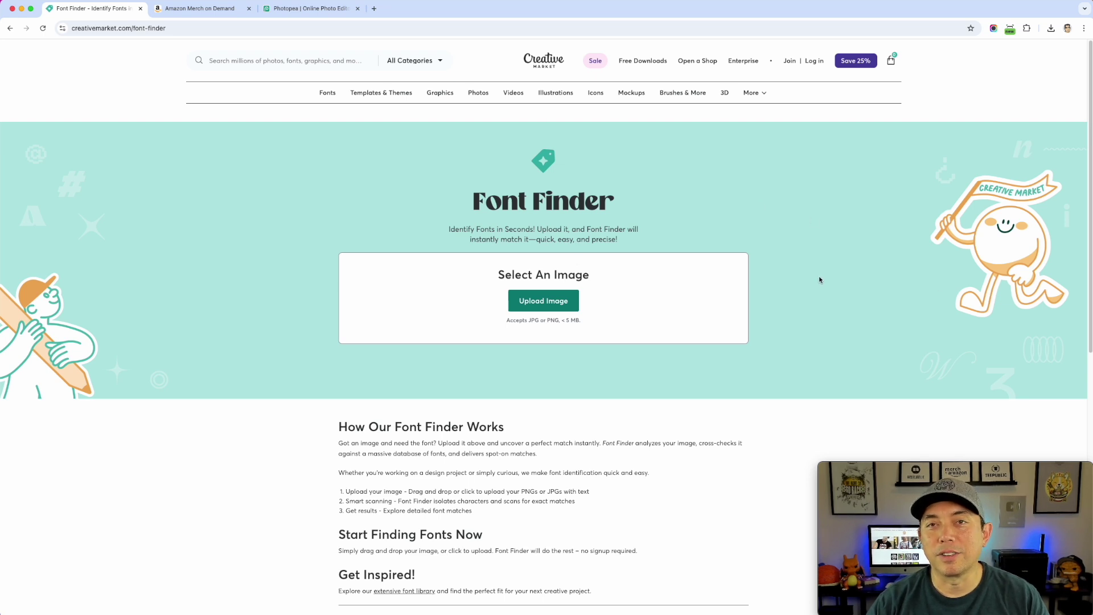
{"action": "scroll", "coordinate": [819, 276], "scroll_direction": "down", "scroll_amount": 3}
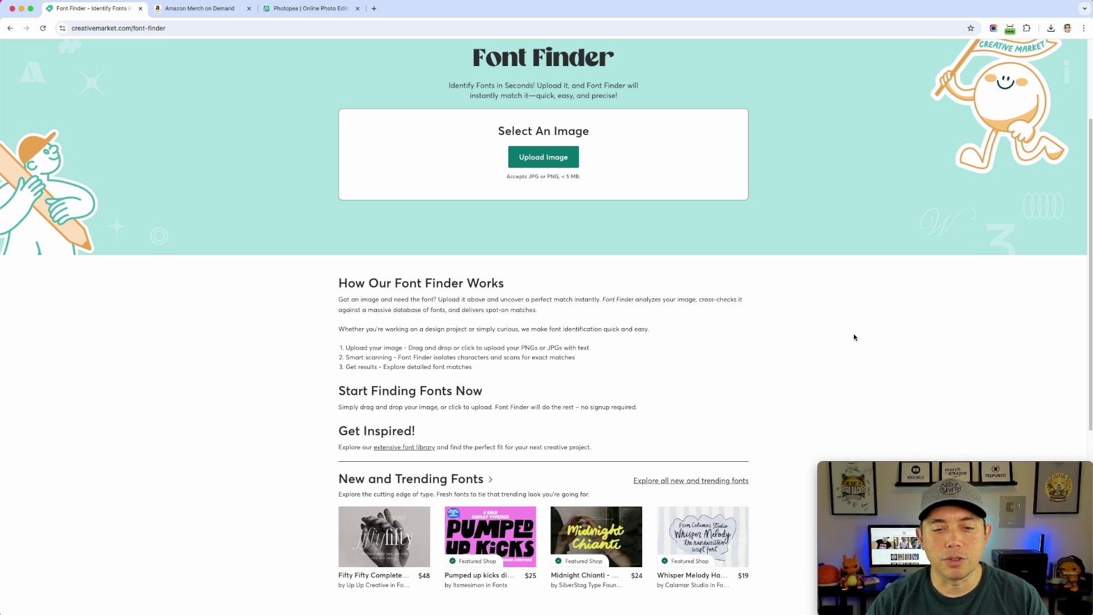
{"action": "scroll", "coordinate": [854, 337], "scroll_direction": "down", "scroll_amount": 2}
{"action": "scroll", "coordinate": [918, 315], "scroll_direction": "up", "scroll_amount": 5}
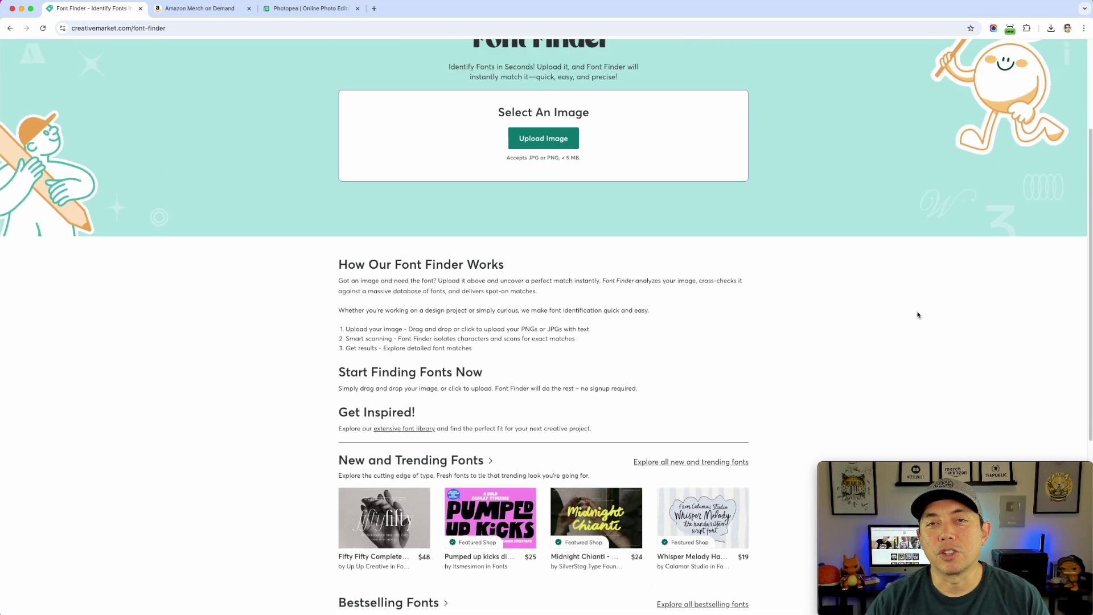